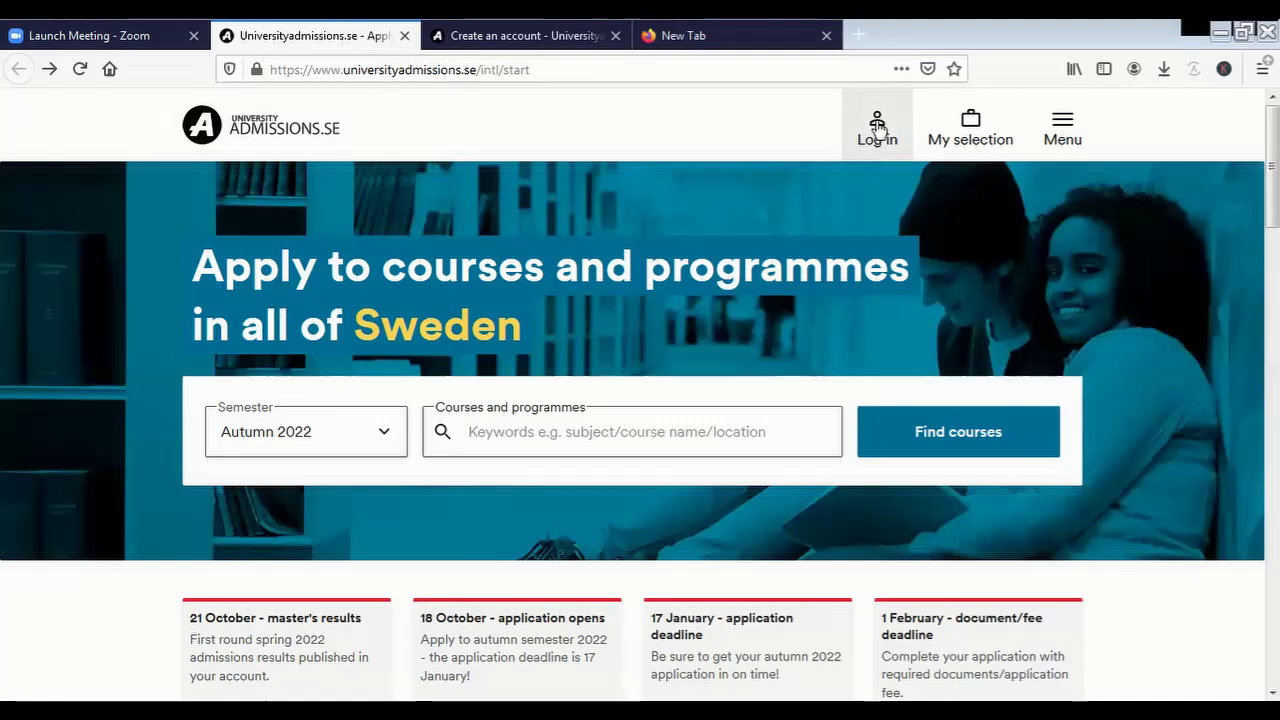
Open the login page and look over its email and password fields
left_click(877, 128)
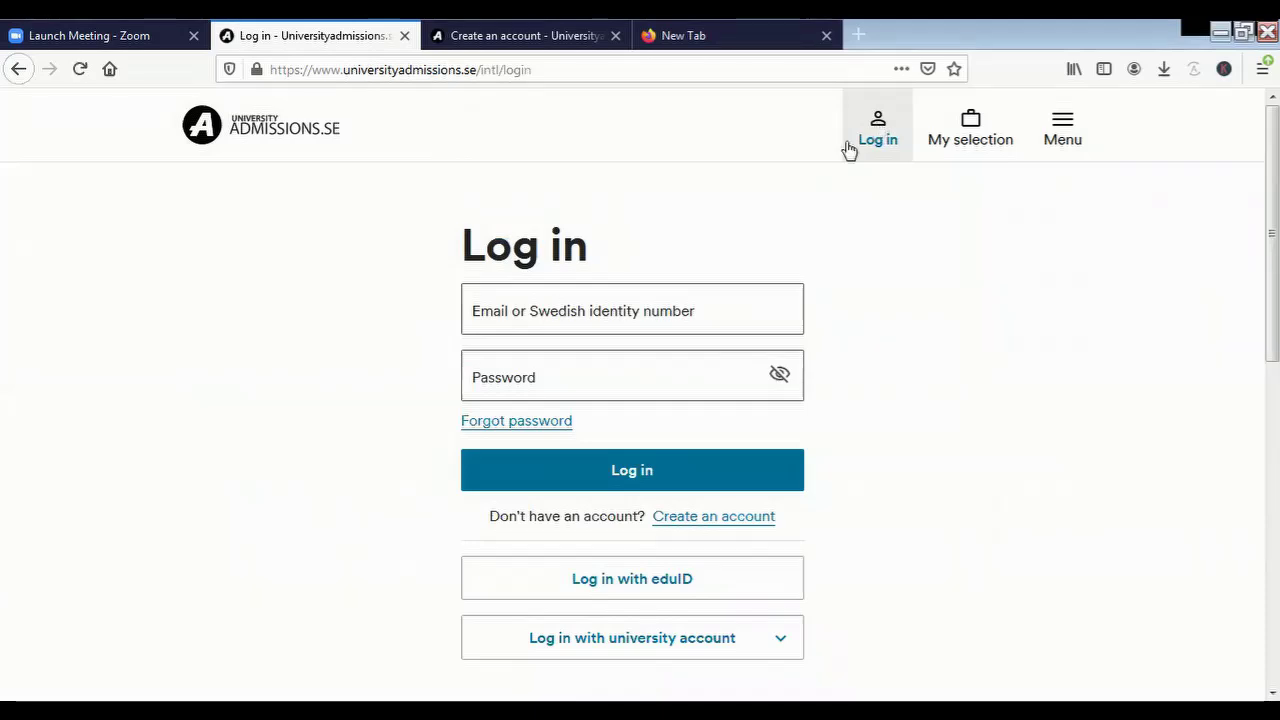
left_click(540, 318)
left_click(550, 373)
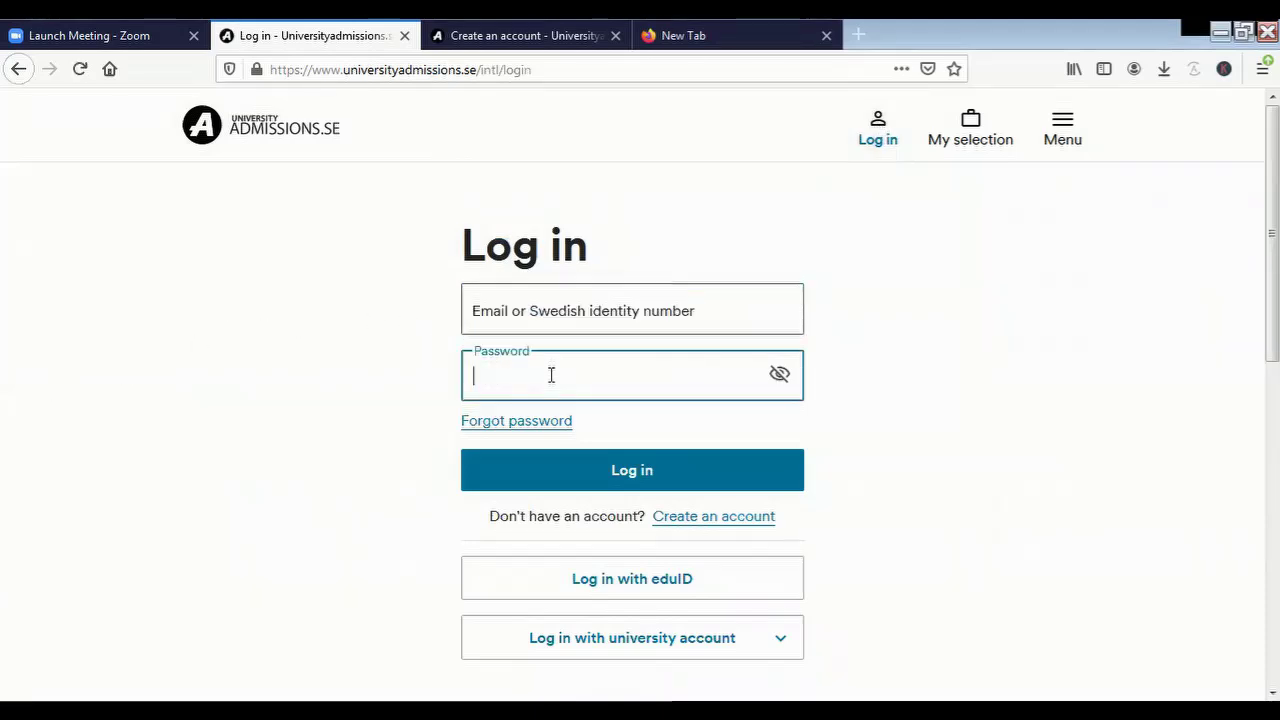
left_click(534, 321)
left_click(532, 365)
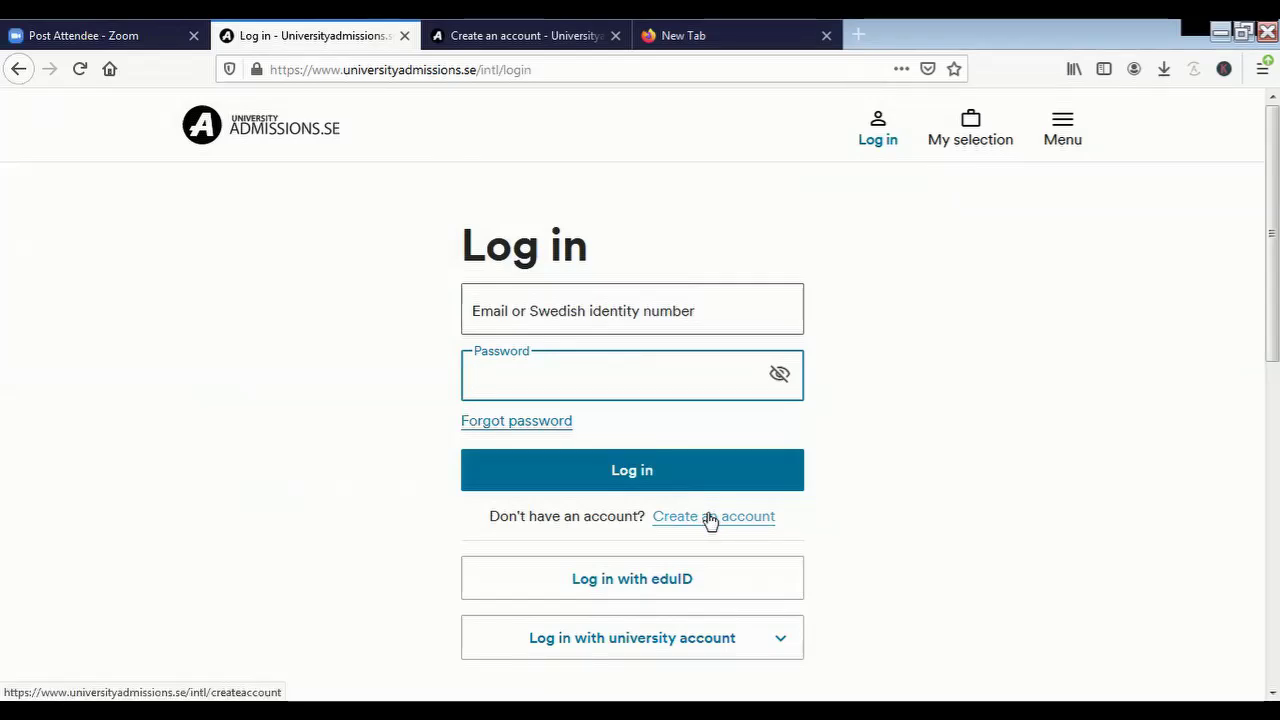
Switch to the account creation form and answer No to having a Swedish personal ID number
left_click(520, 35)
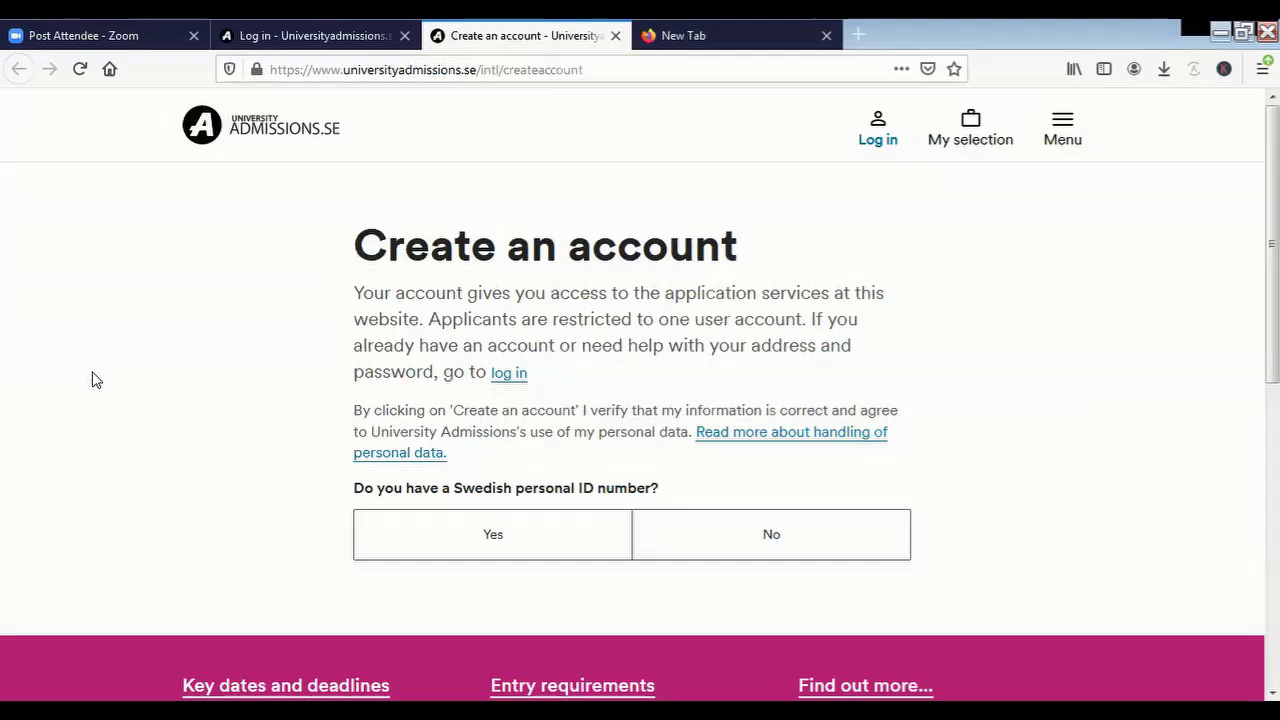
left_click(817, 541)
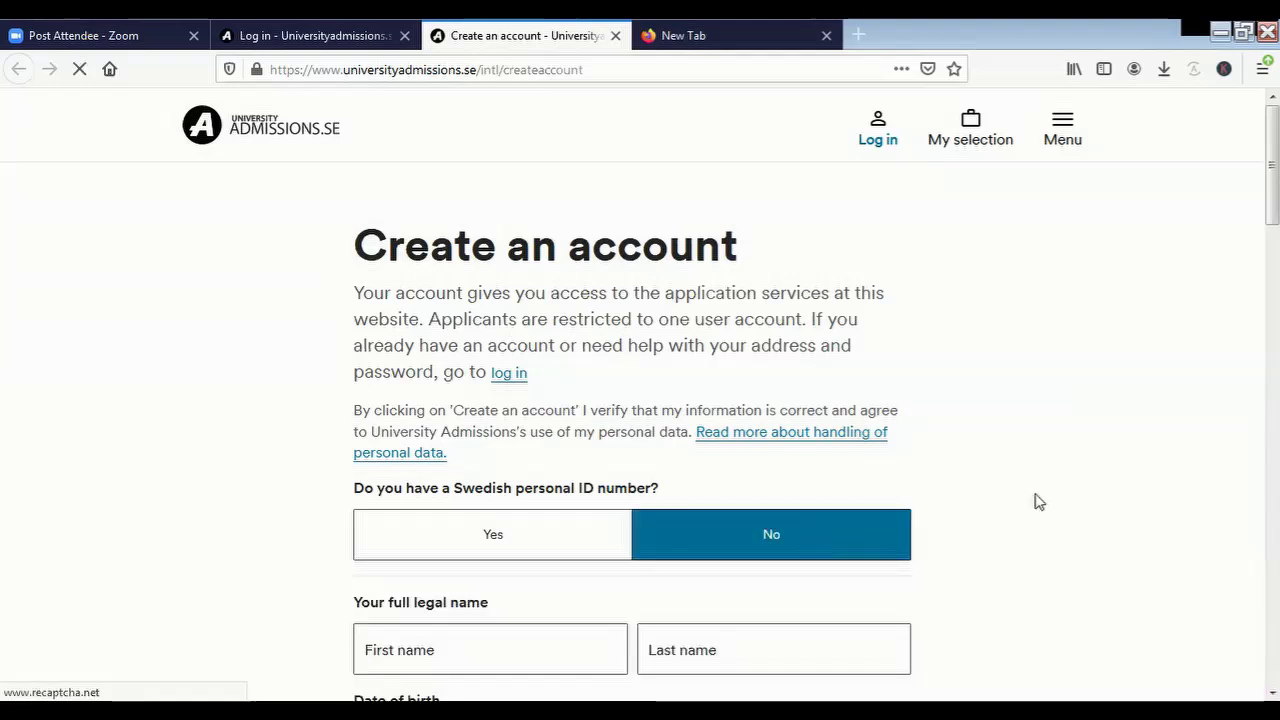
scroll(836, 383, "down", 5)
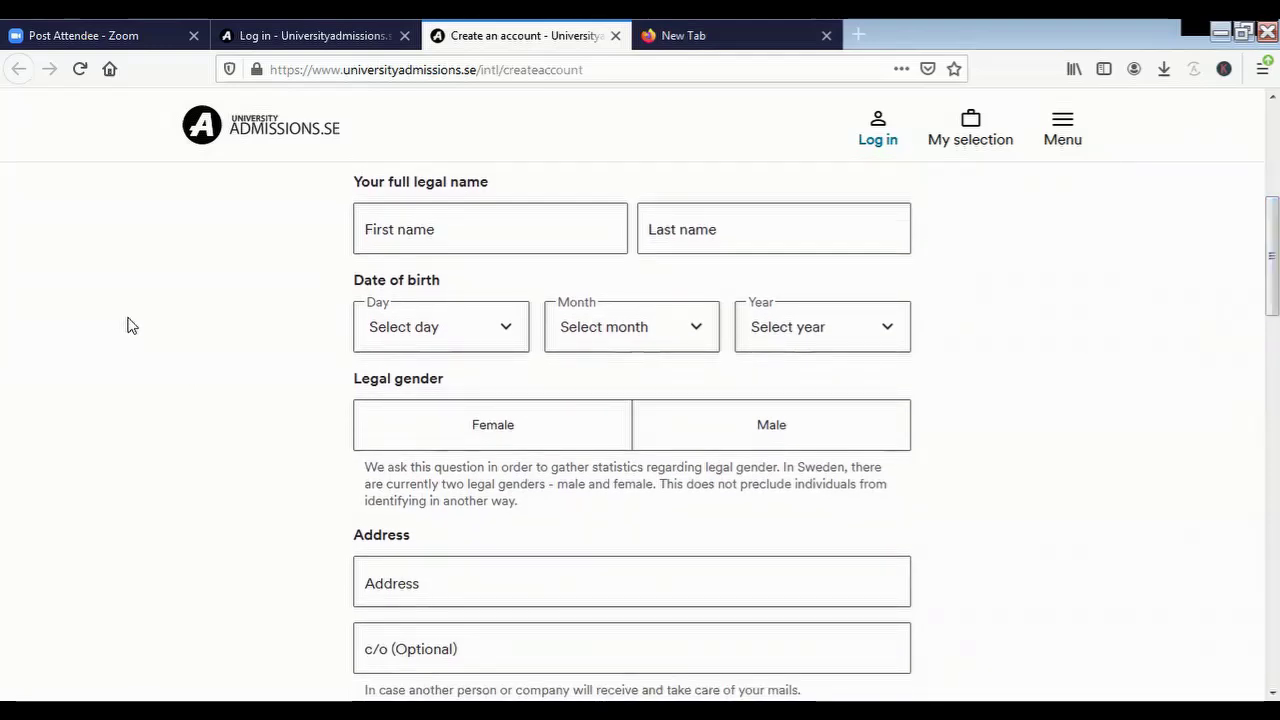
Examine the first name, last name and date of birth fields, including the day, month and year choices
left_click(412, 239)
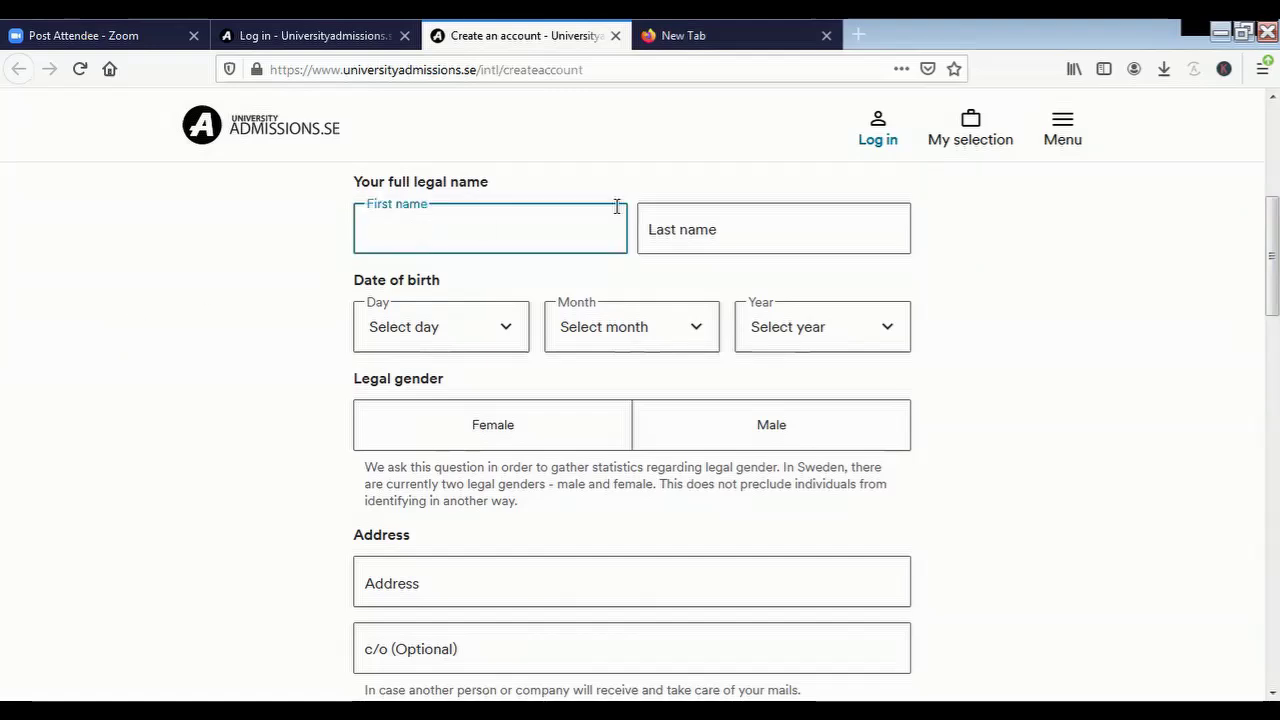
left_click(714, 242)
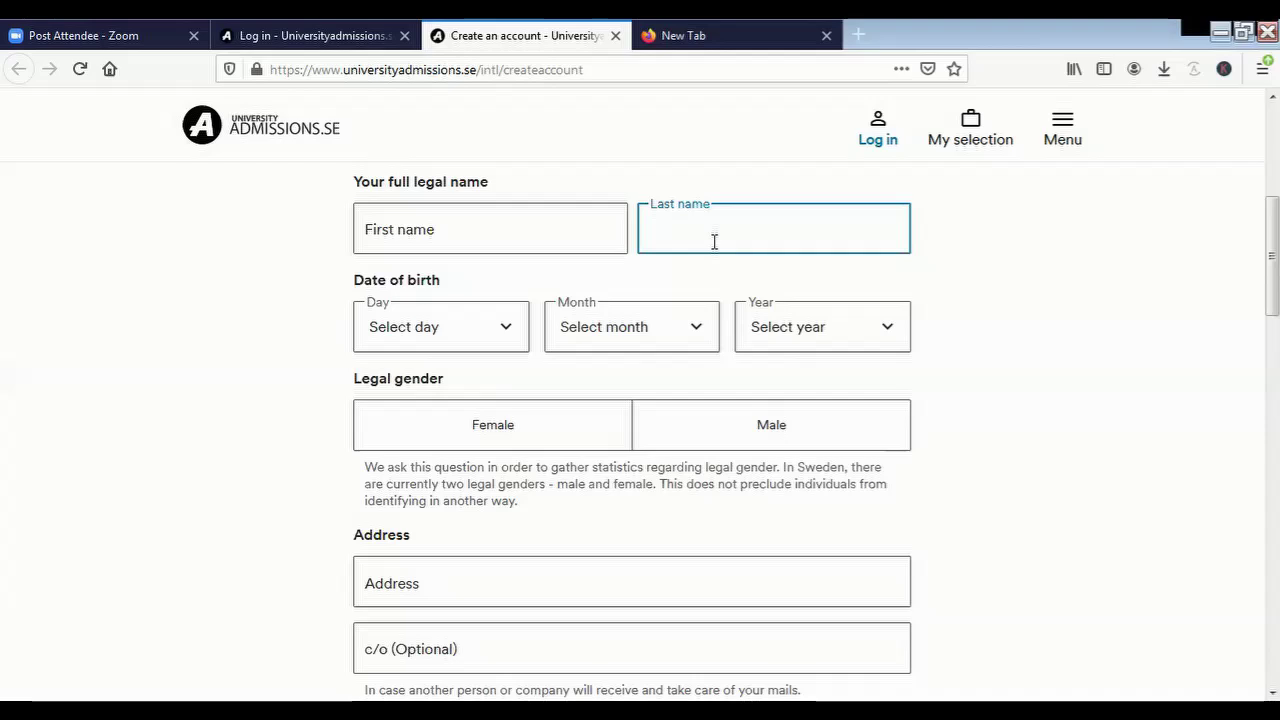
left_click(505, 333)
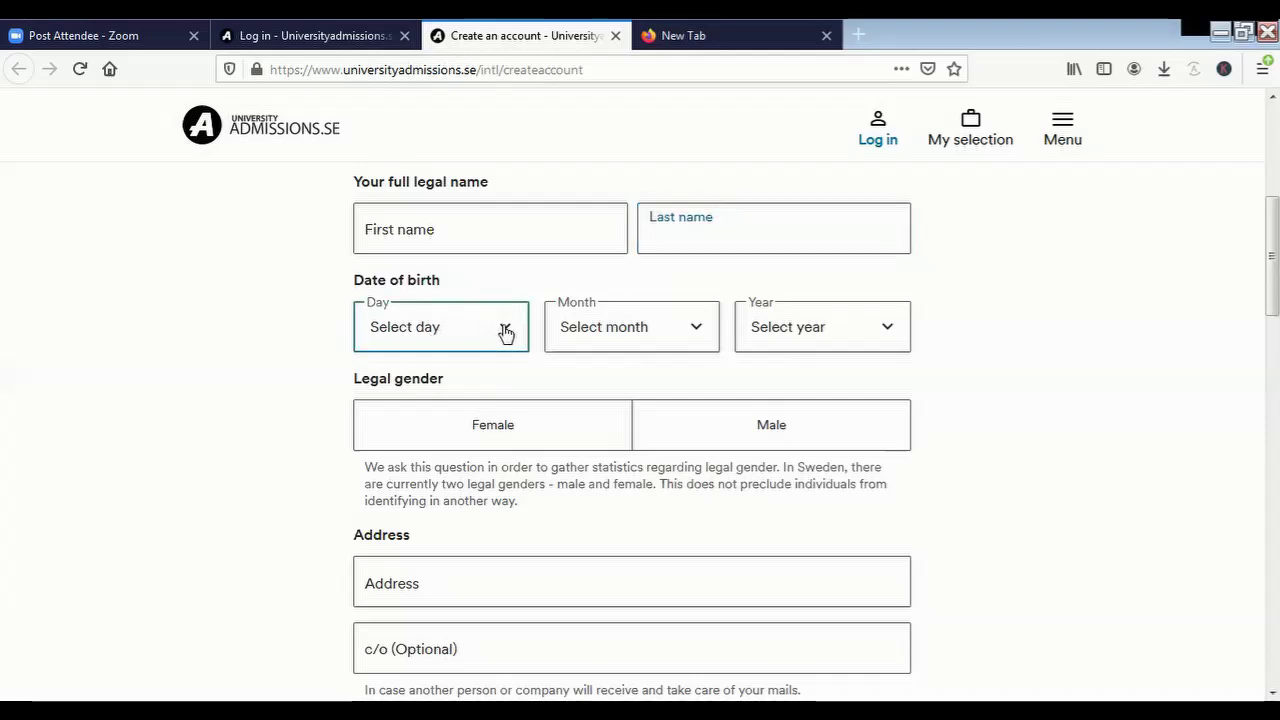
left_click(507, 332)
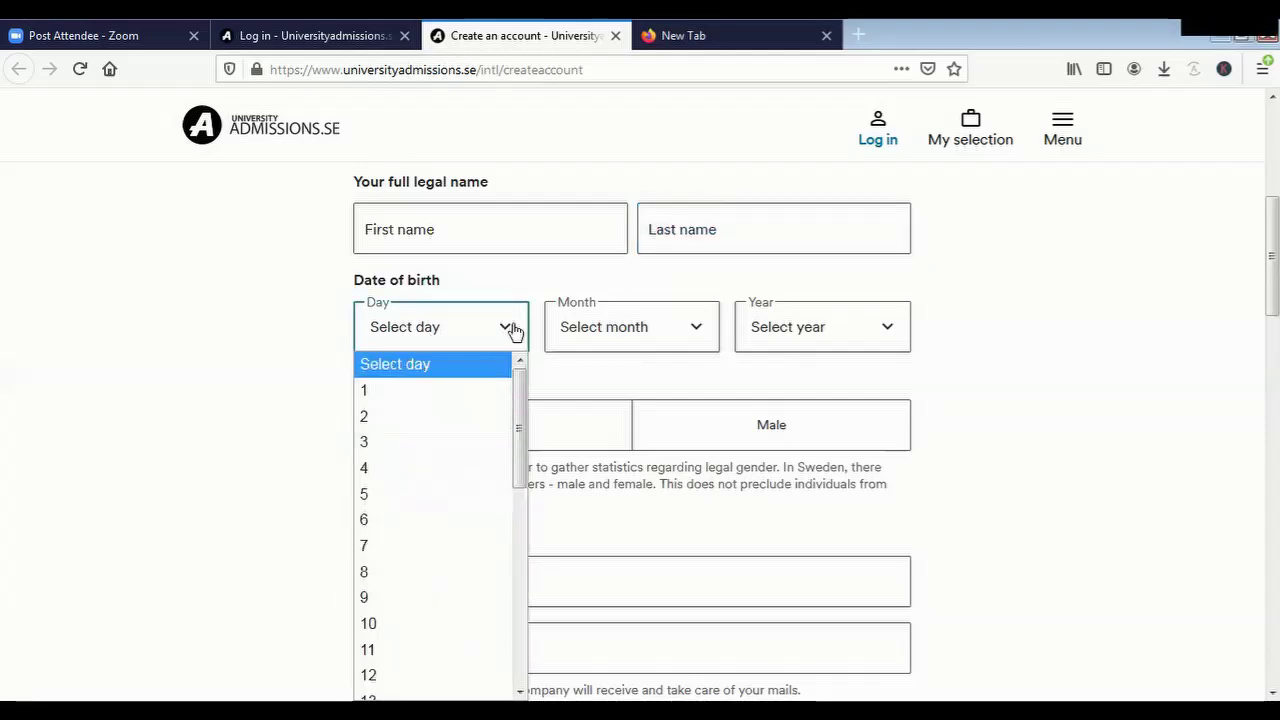
left_click(692, 340)
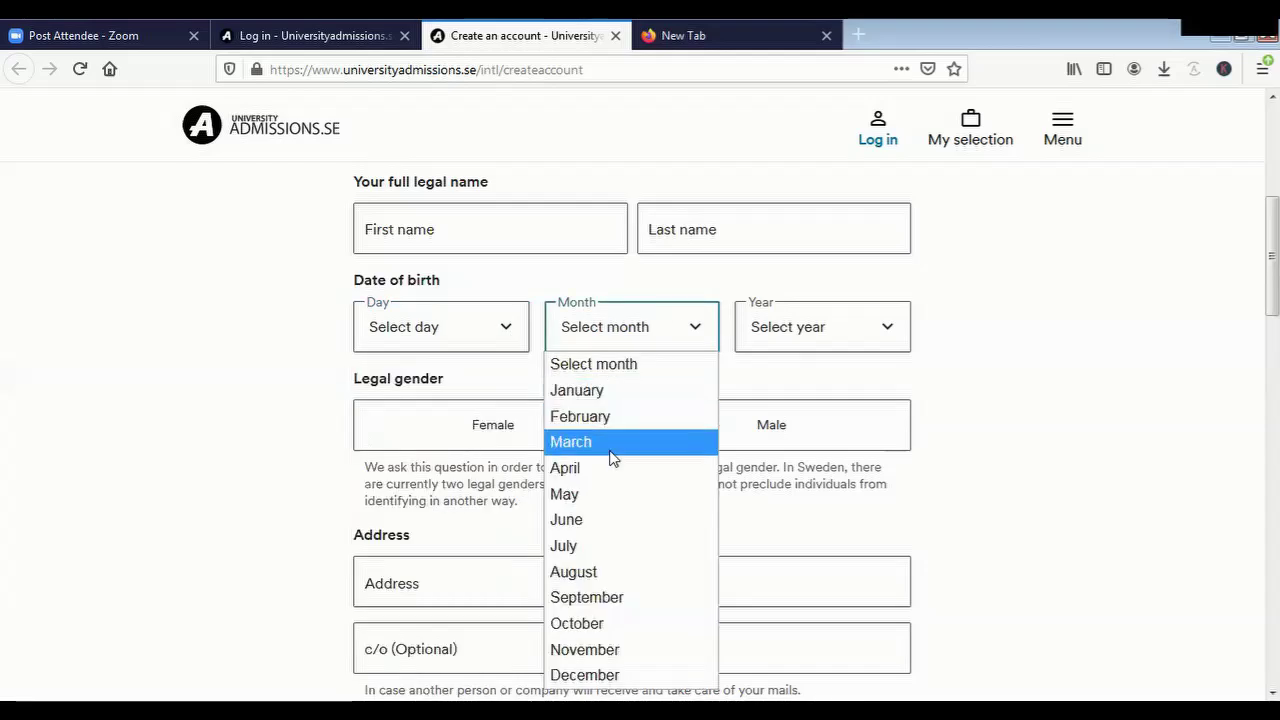
left_click(822, 328)
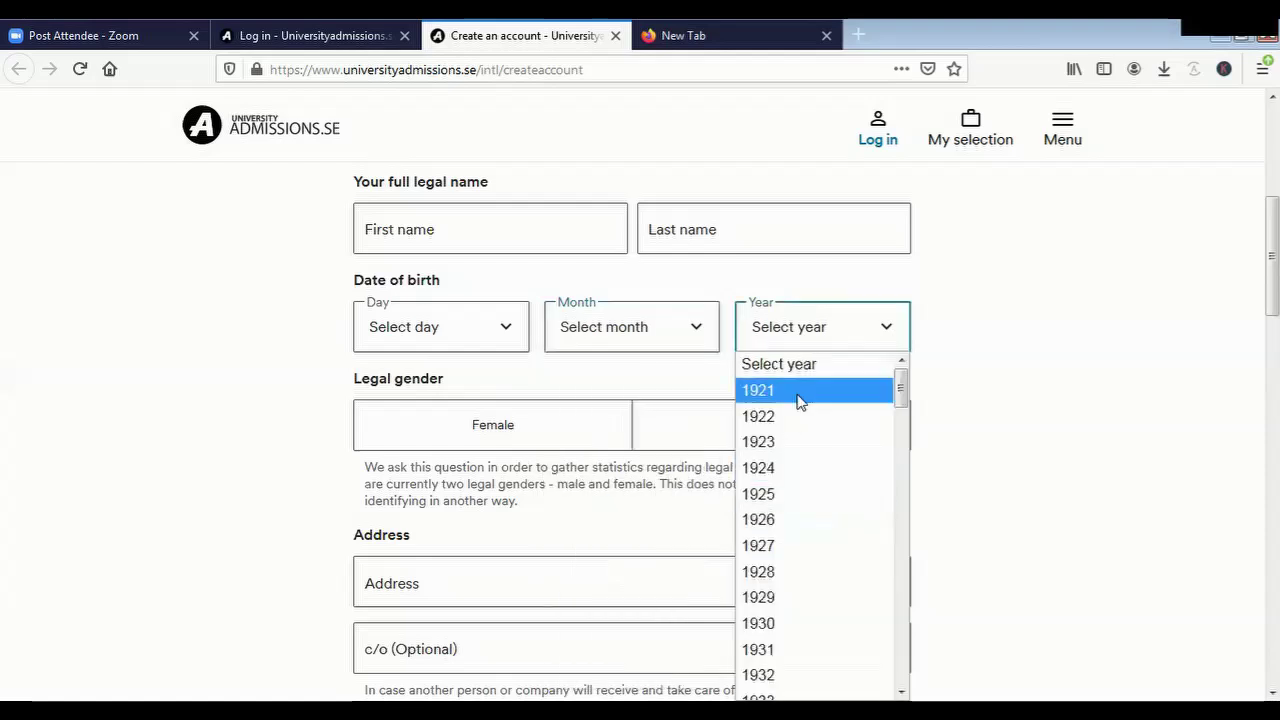
left_click(380, 444)
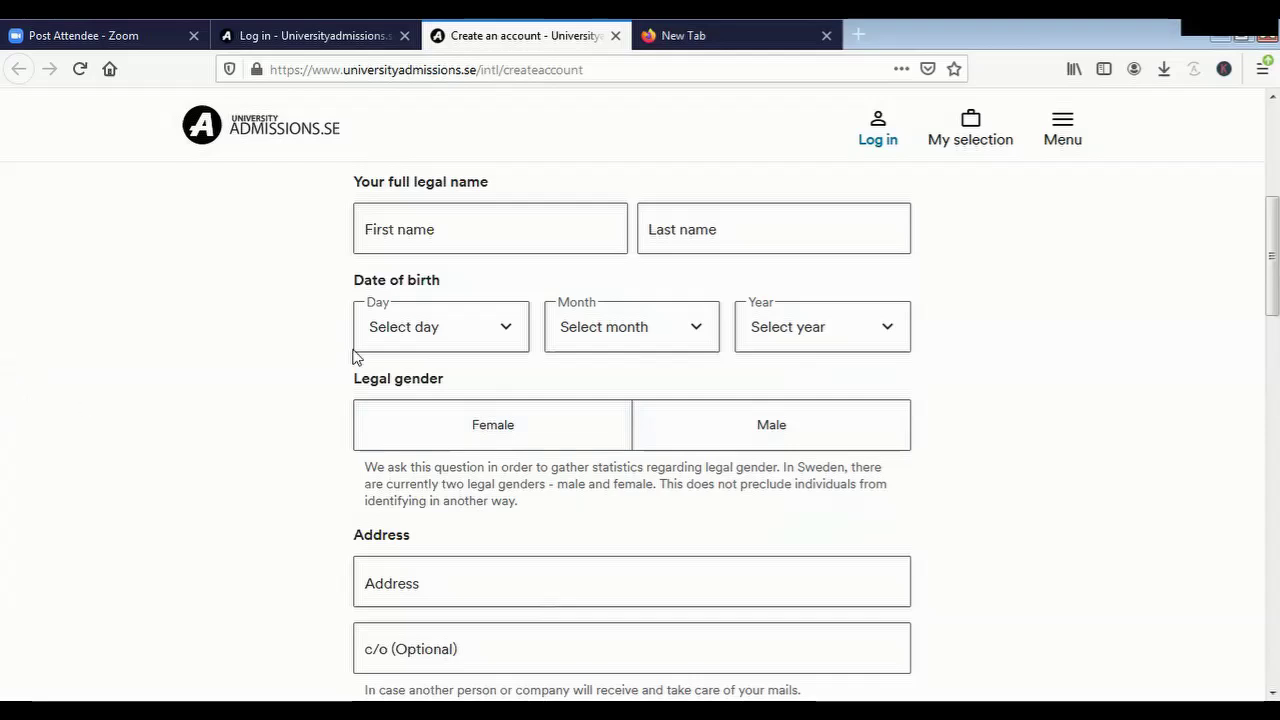
Fill in the postcode and city in the address section
scroll(640, 430, "down", 6)
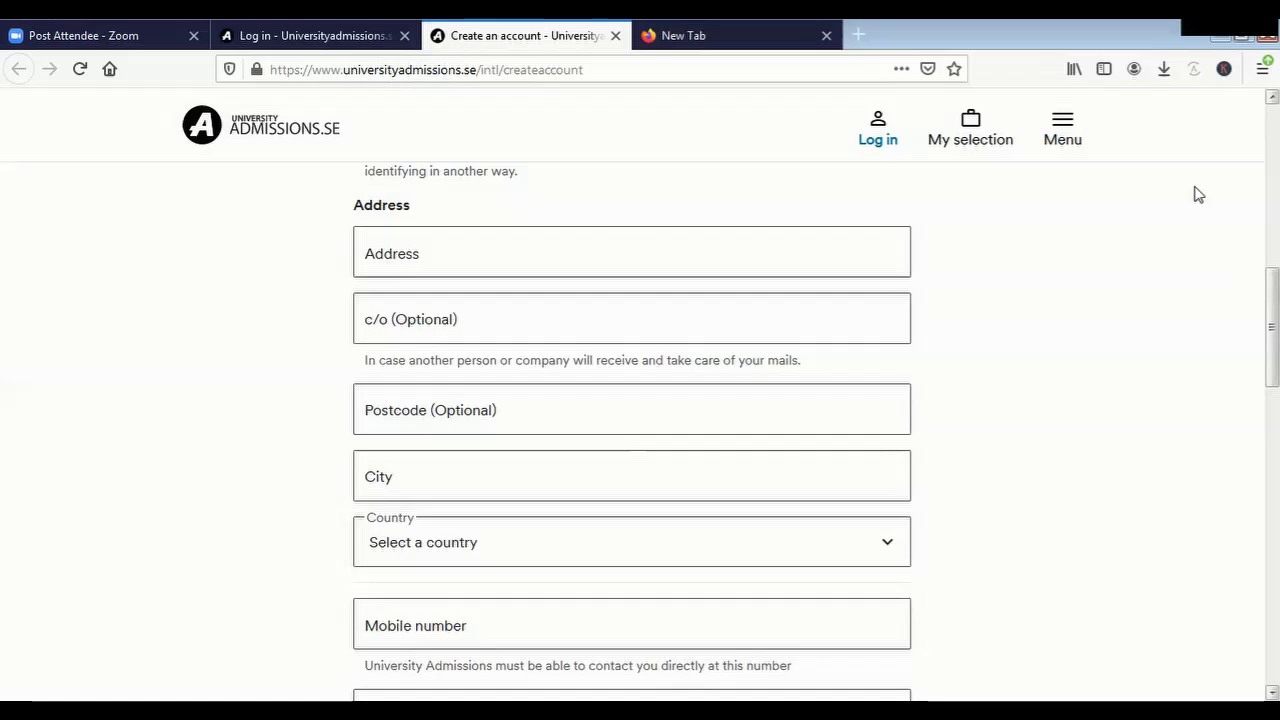
left_click(403, 245)
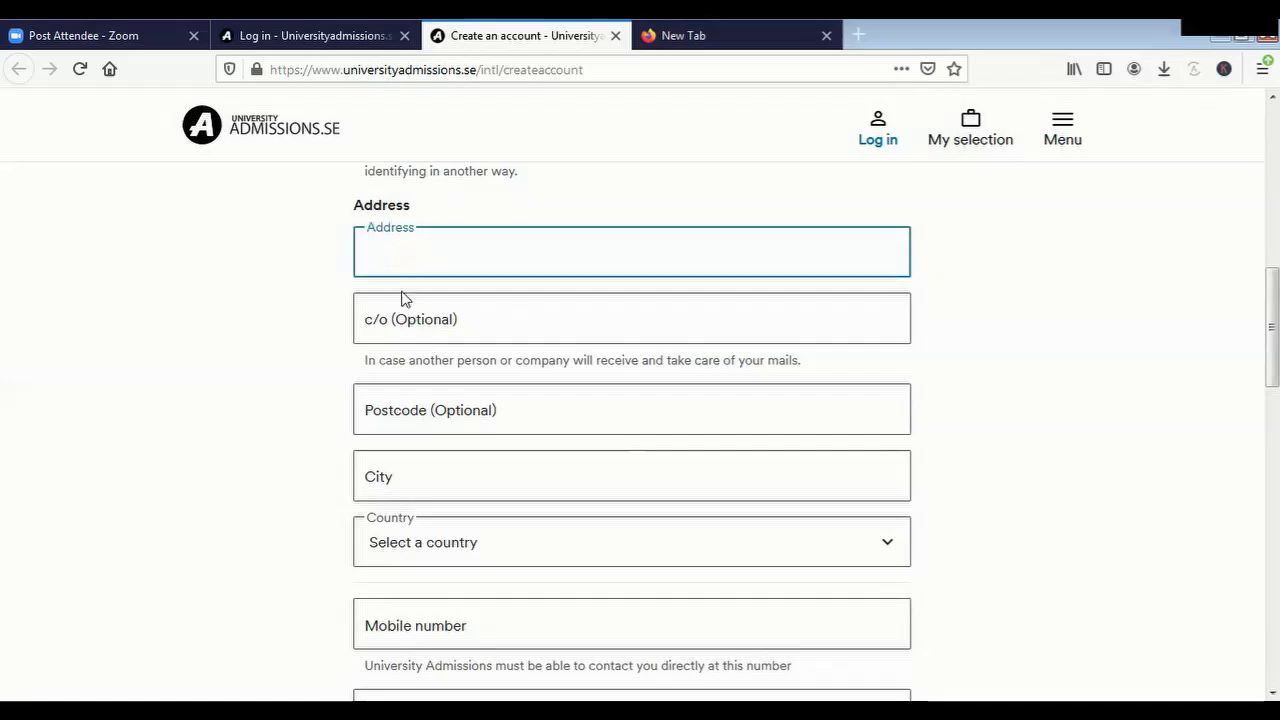
left_click(453, 414)
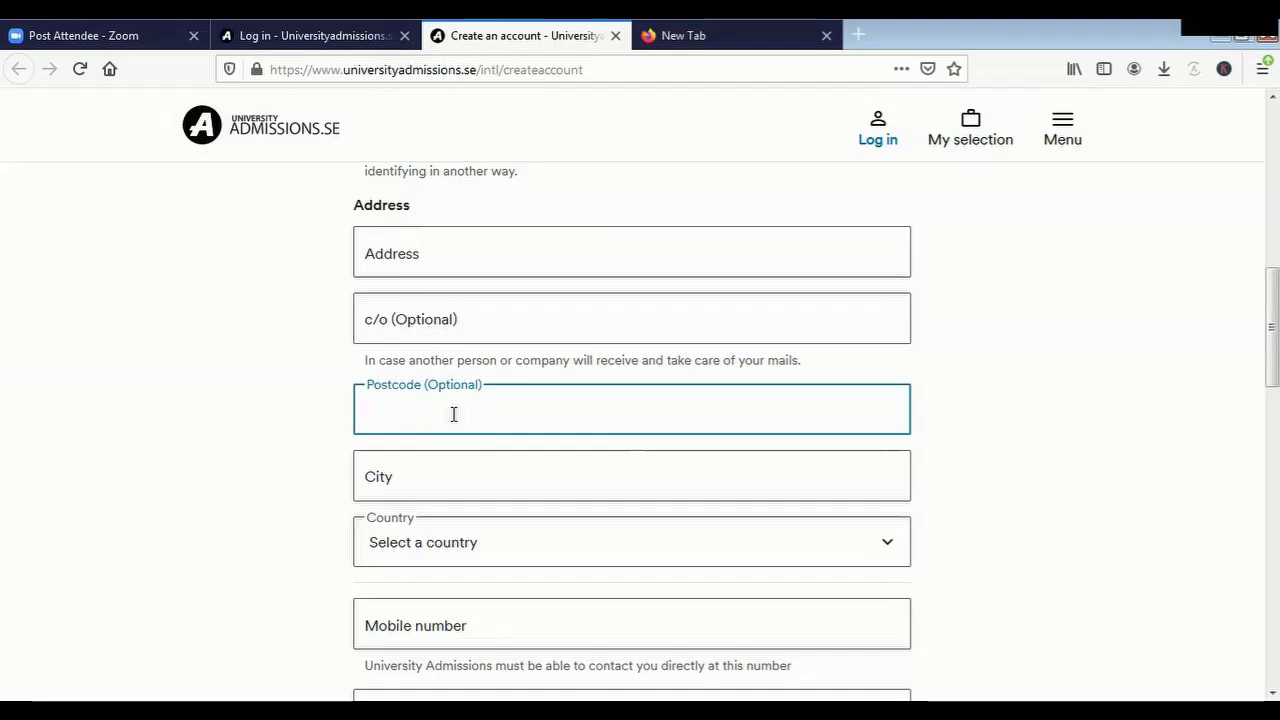
type("20000")
scroll(223, 440, "down", 2)
left_click(382, 386)
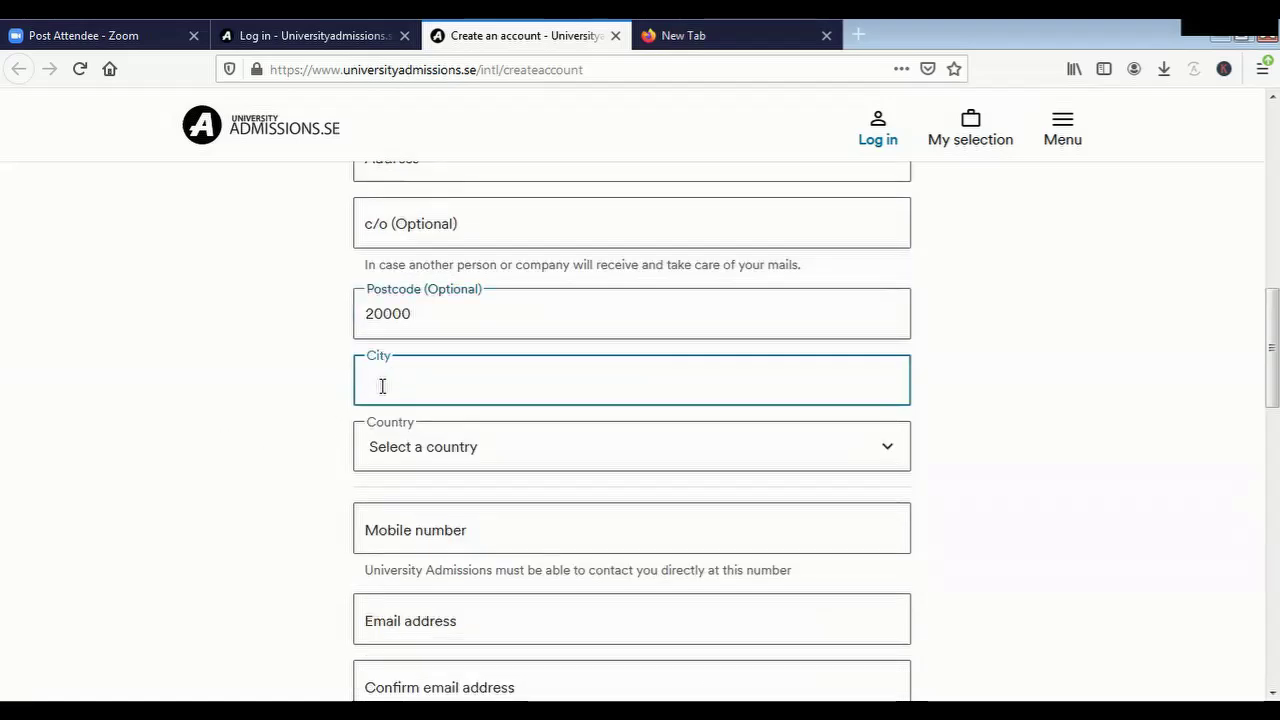
type("Kandy")
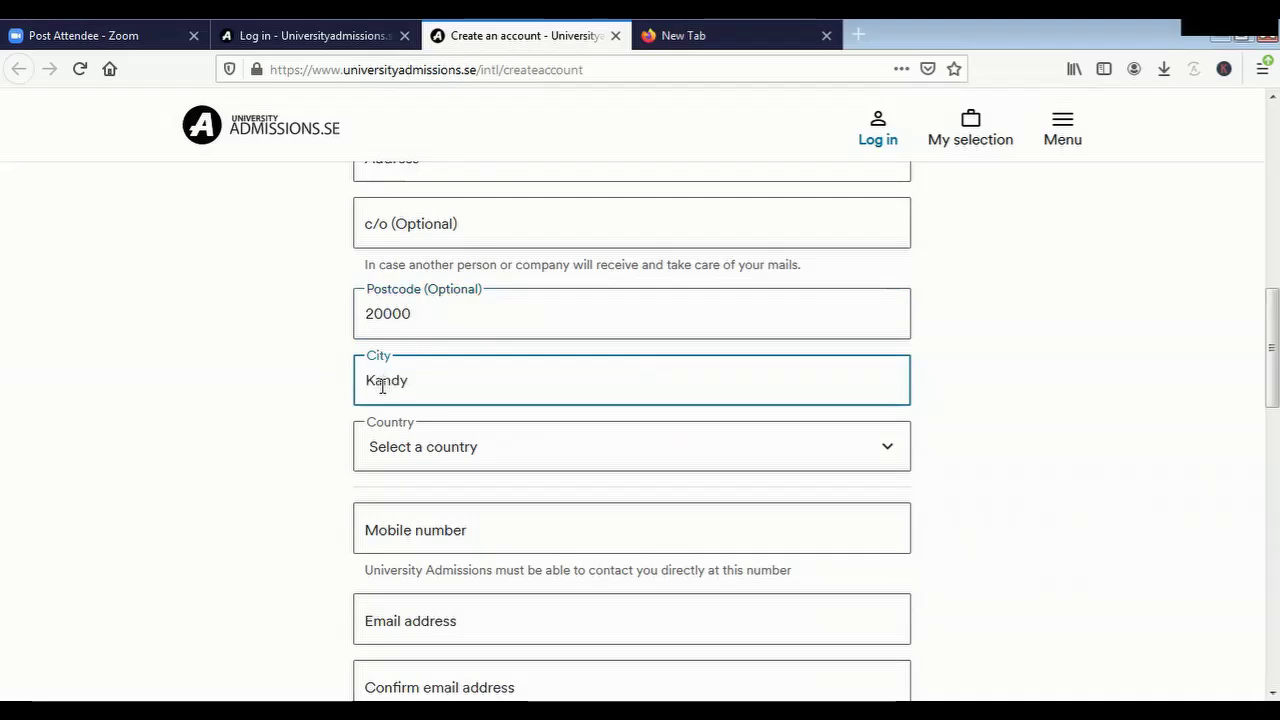
Set the country of the address to SRI LANKA
left_click(530, 450)
left_click(530, 450)
type("sri")
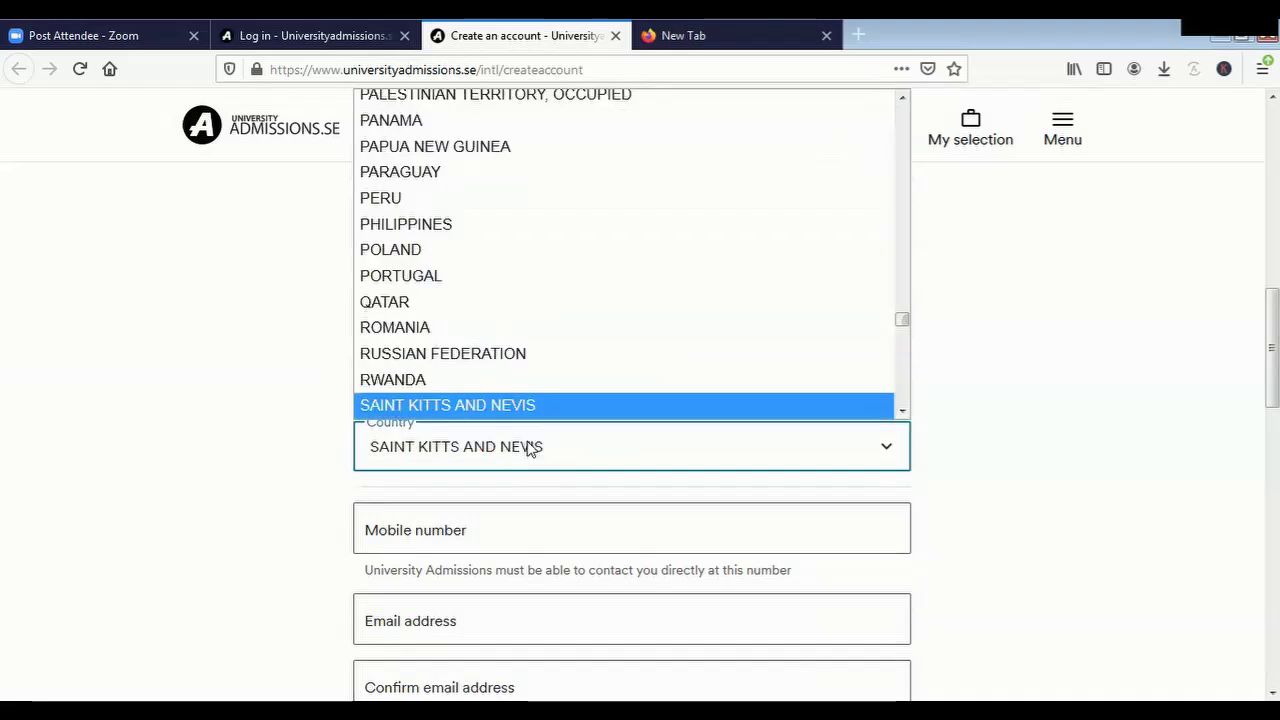
left_click(468, 405)
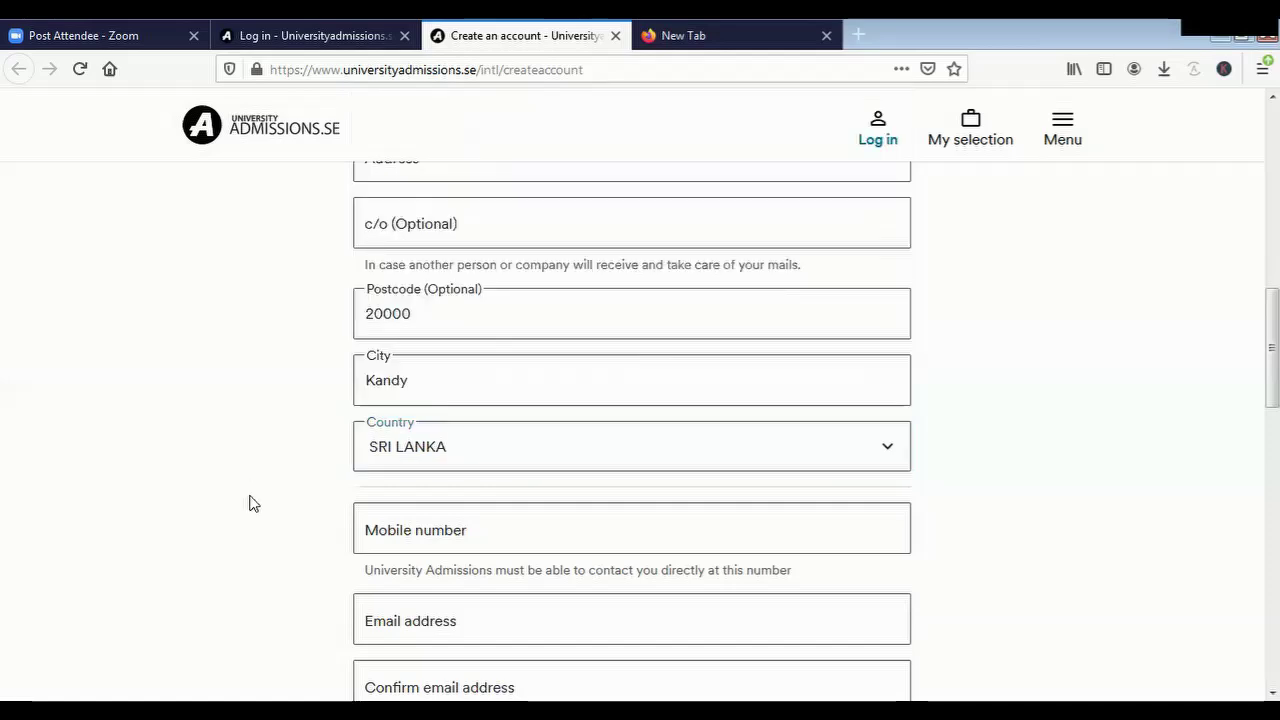
scroll(251, 503, "down", 2)
left_click(414, 341)
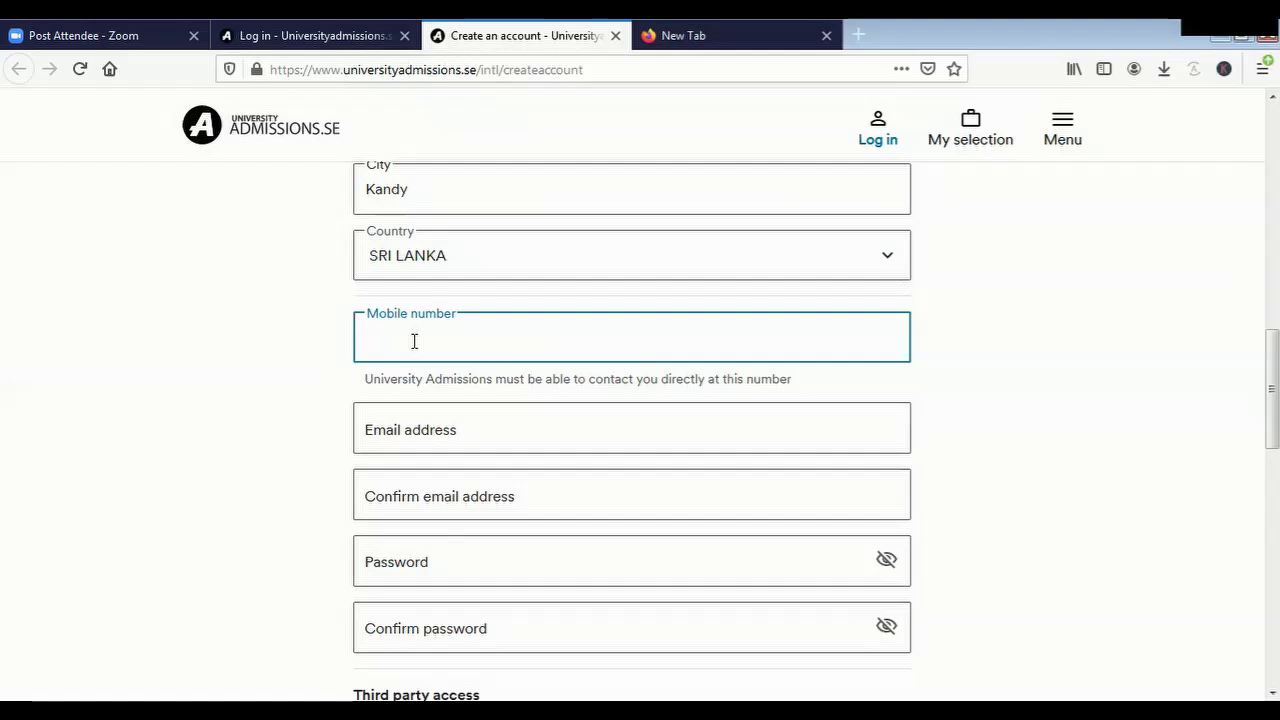
type("+9475")
key("BackSpace")
key("BackSpace")
left_click_drag(414, 341, 360, 345)
left_click(410, 430)
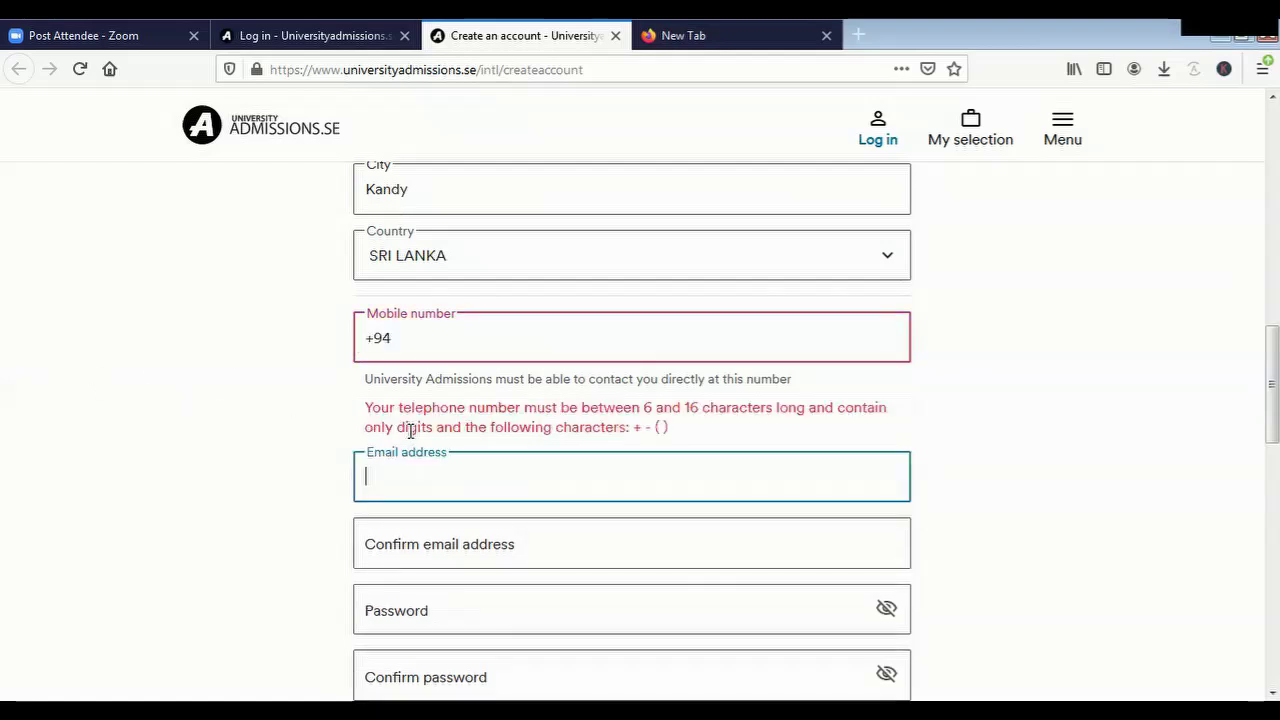
scroll(430, 485, "down", 1)
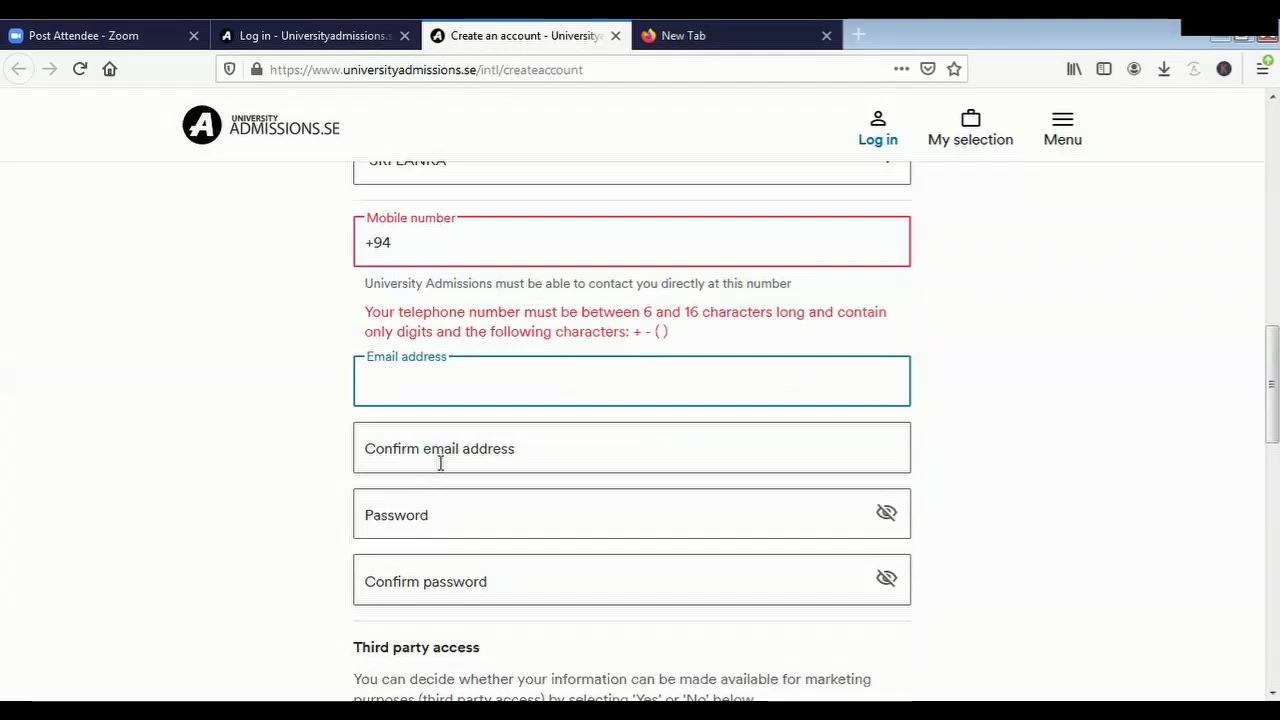
triple_click(368, 243)
key("BackSpace")
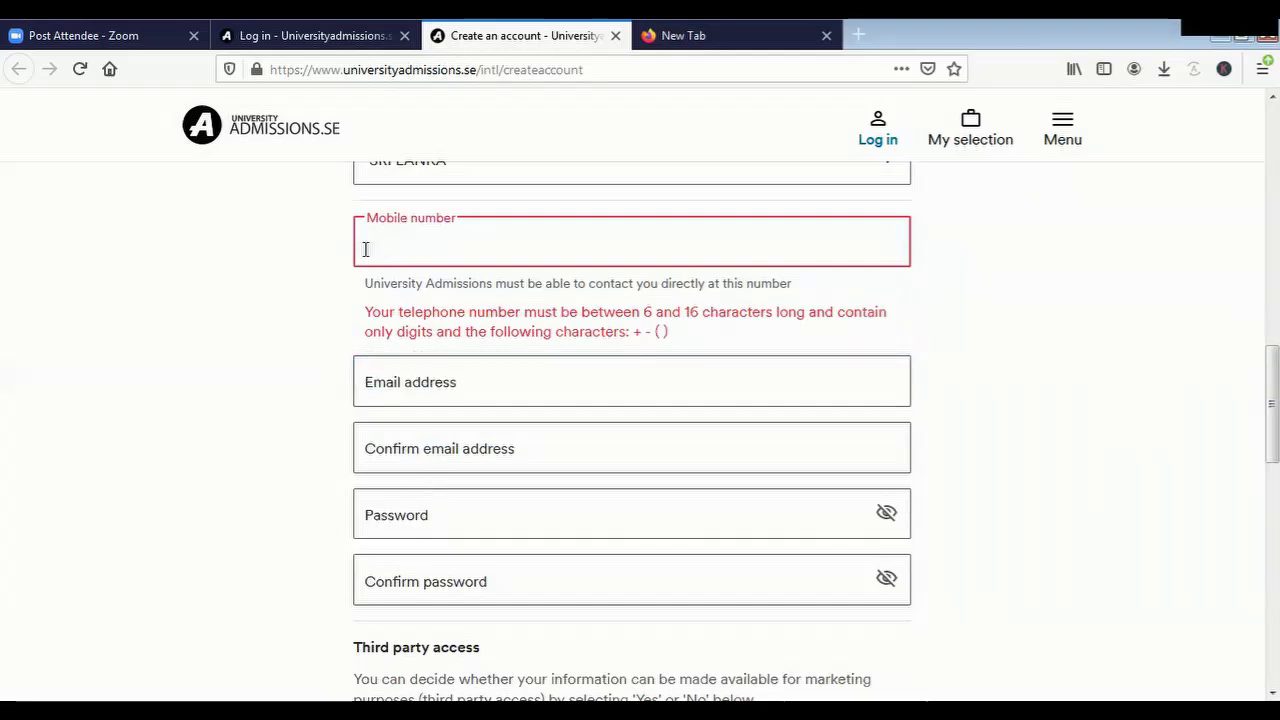
Review the email confirmation field, the password requirements and the password confirmation field
left_click(435, 453)
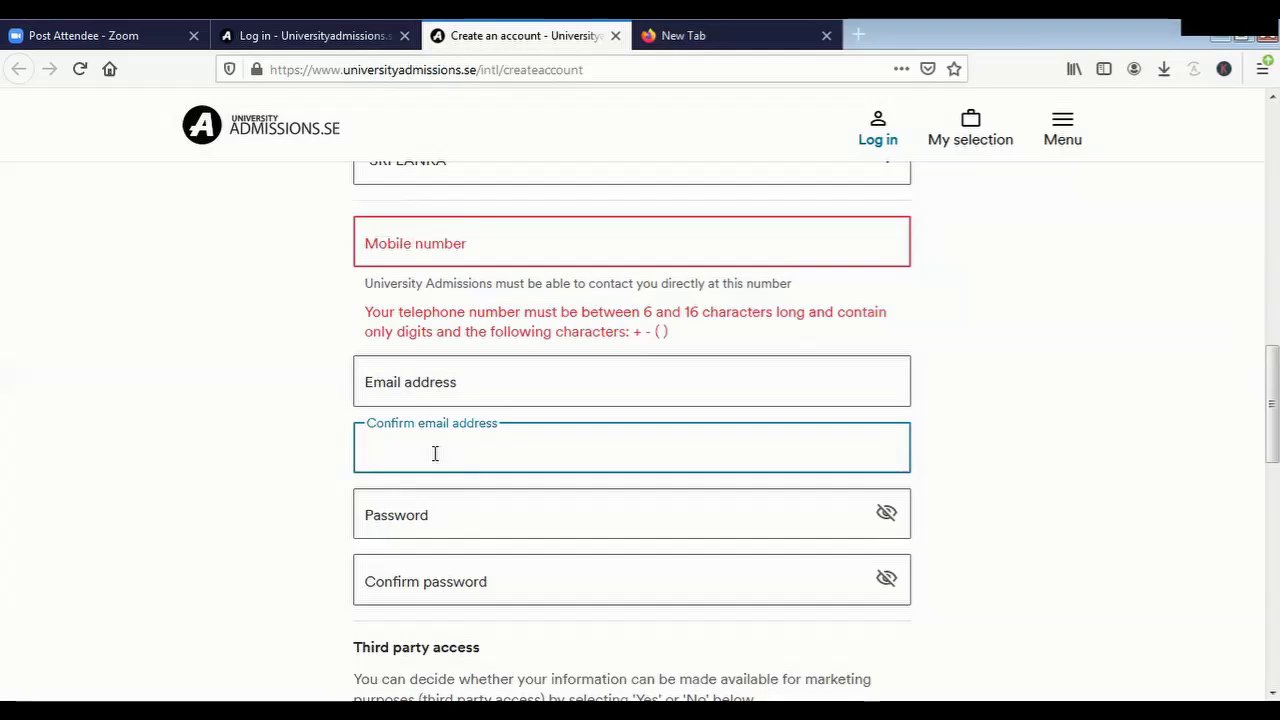
left_click(431, 505)
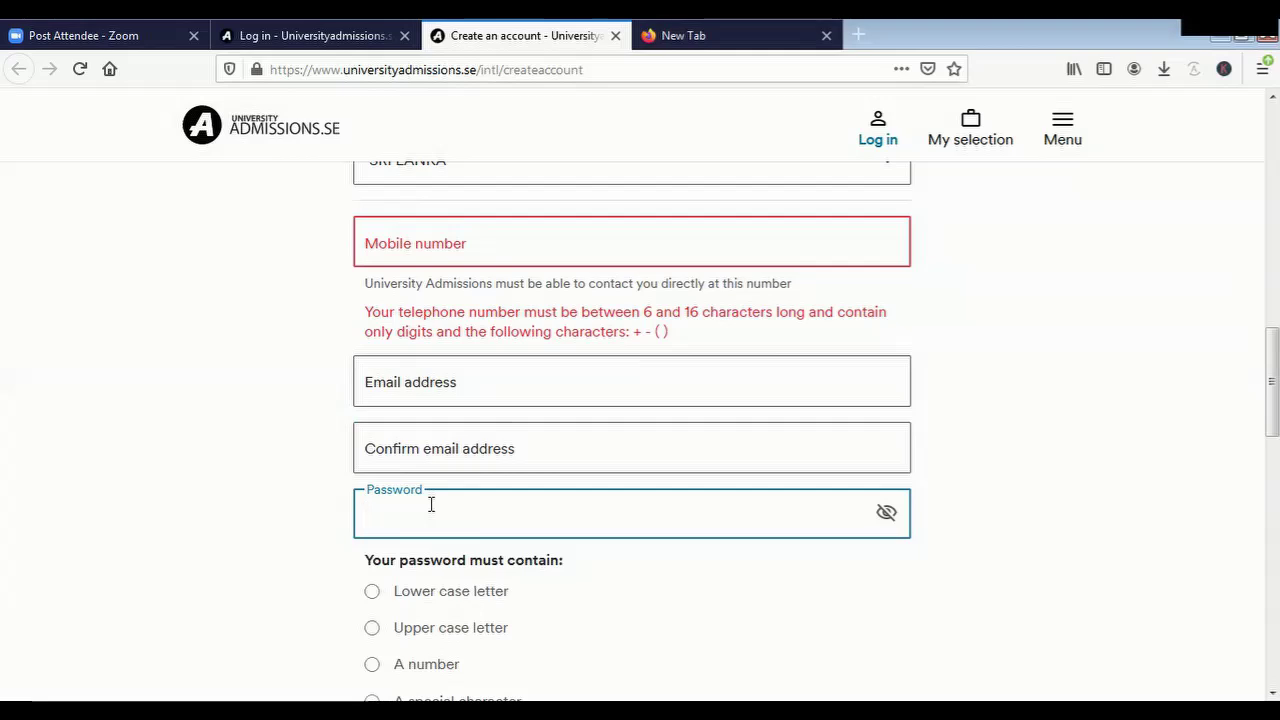
scroll(186, 500, "down", 3)
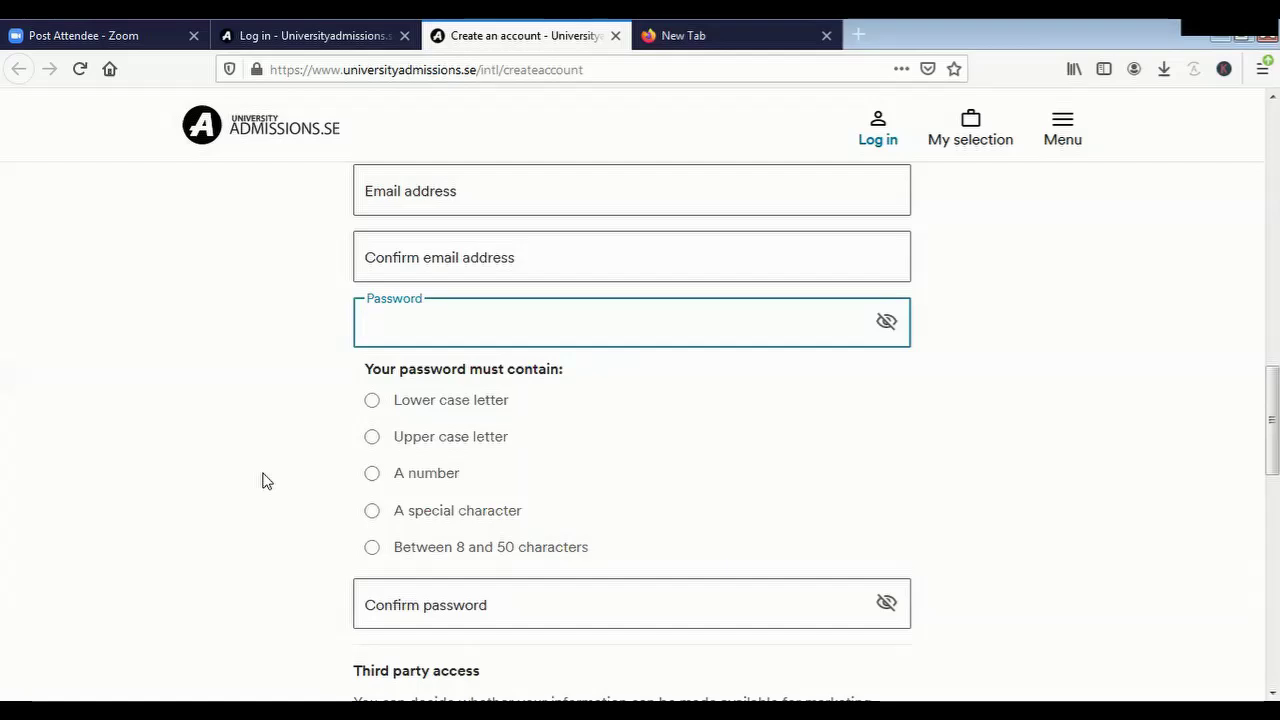
scroll(477, 434, "down", 2)
left_click(484, 420)
scroll(484, 420, "down", 3)
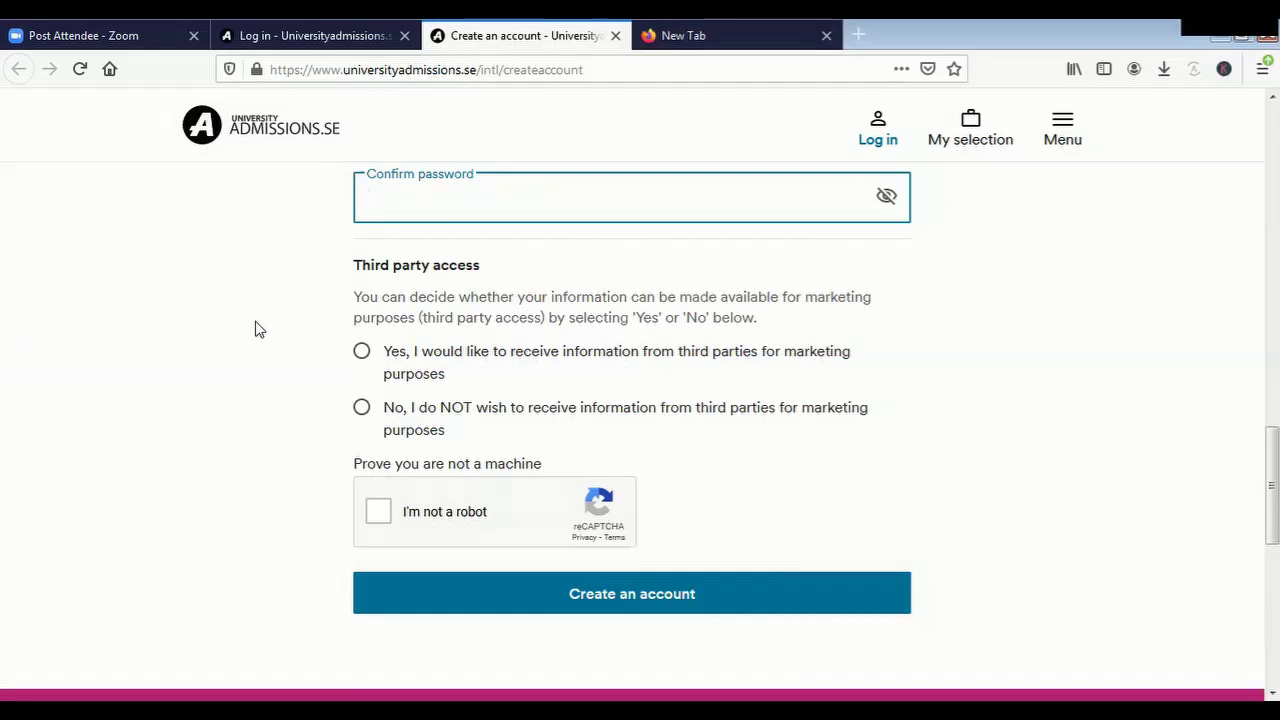
Agree to receive third-party marketing information and complete the robot check
left_click(361, 351)
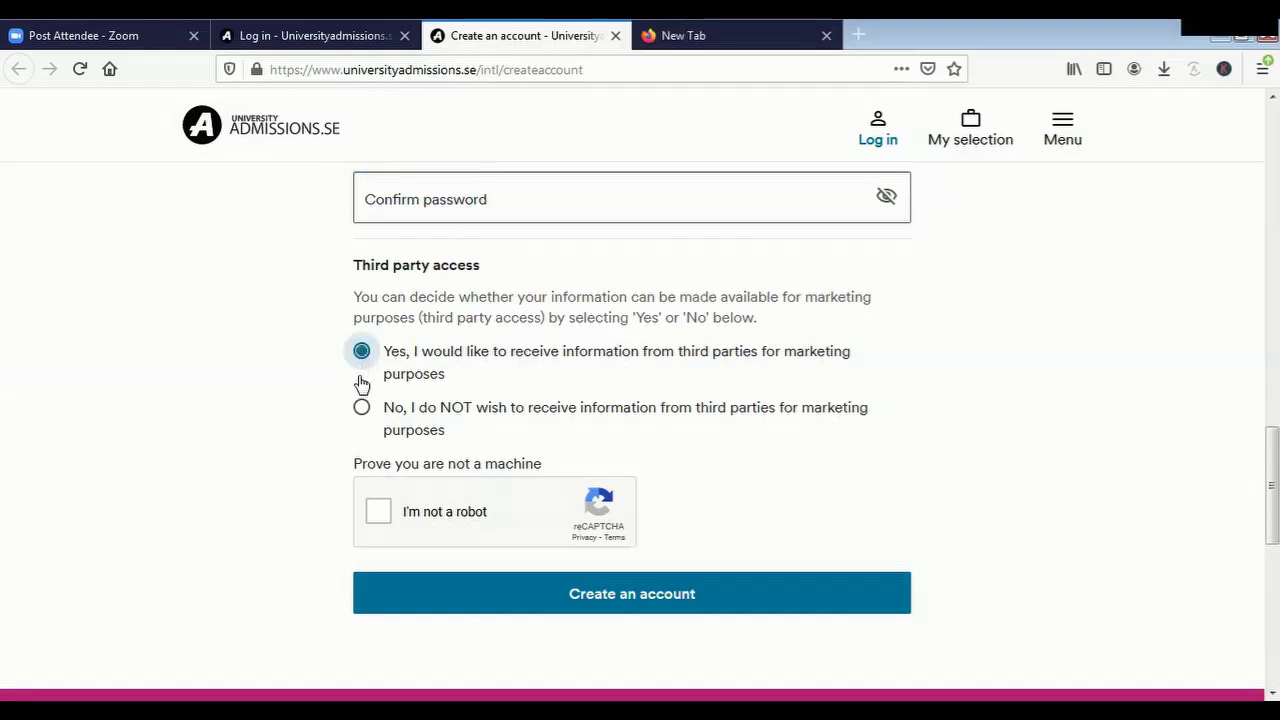
left_click(361, 407)
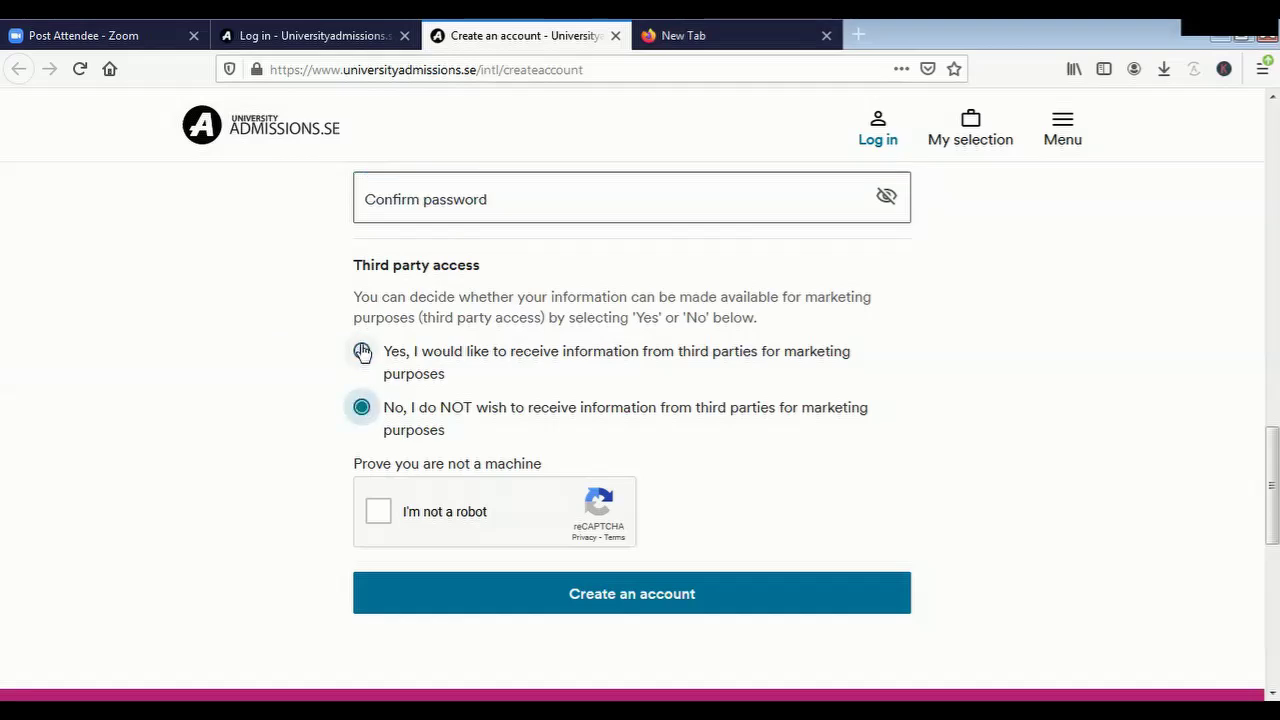
left_click(362, 351)
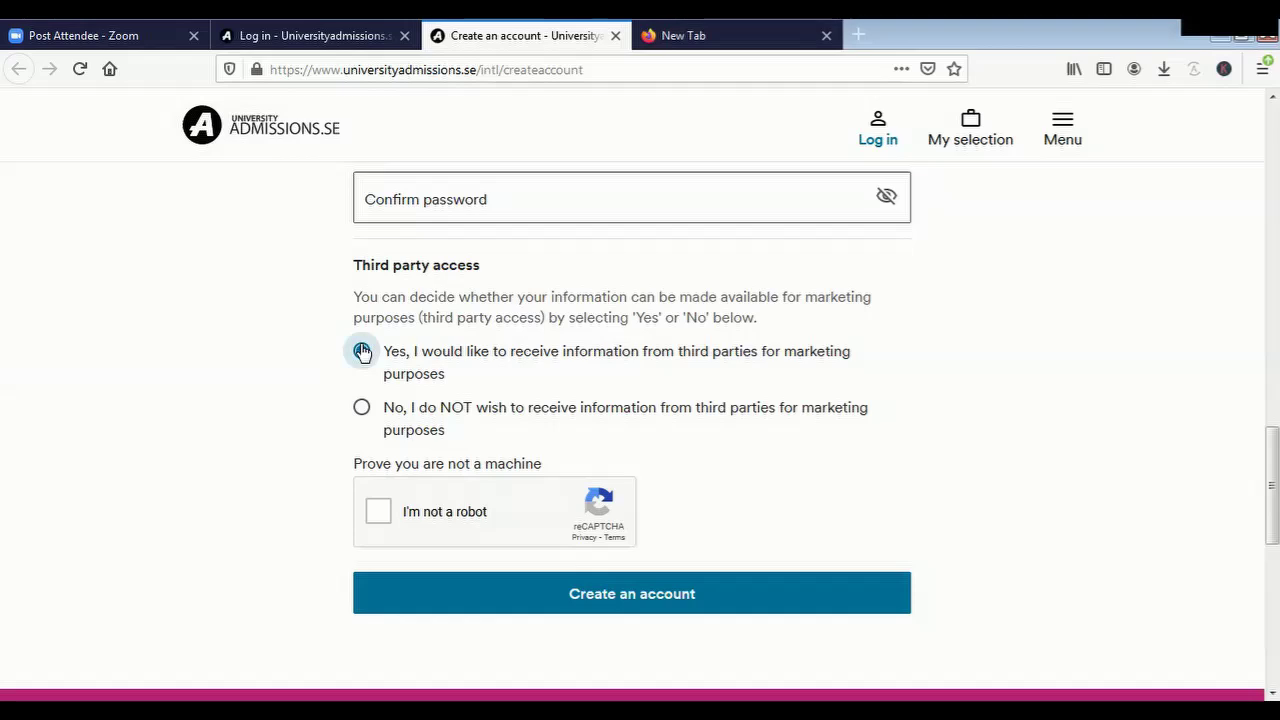
left_click(362, 351)
left_click(378, 513)
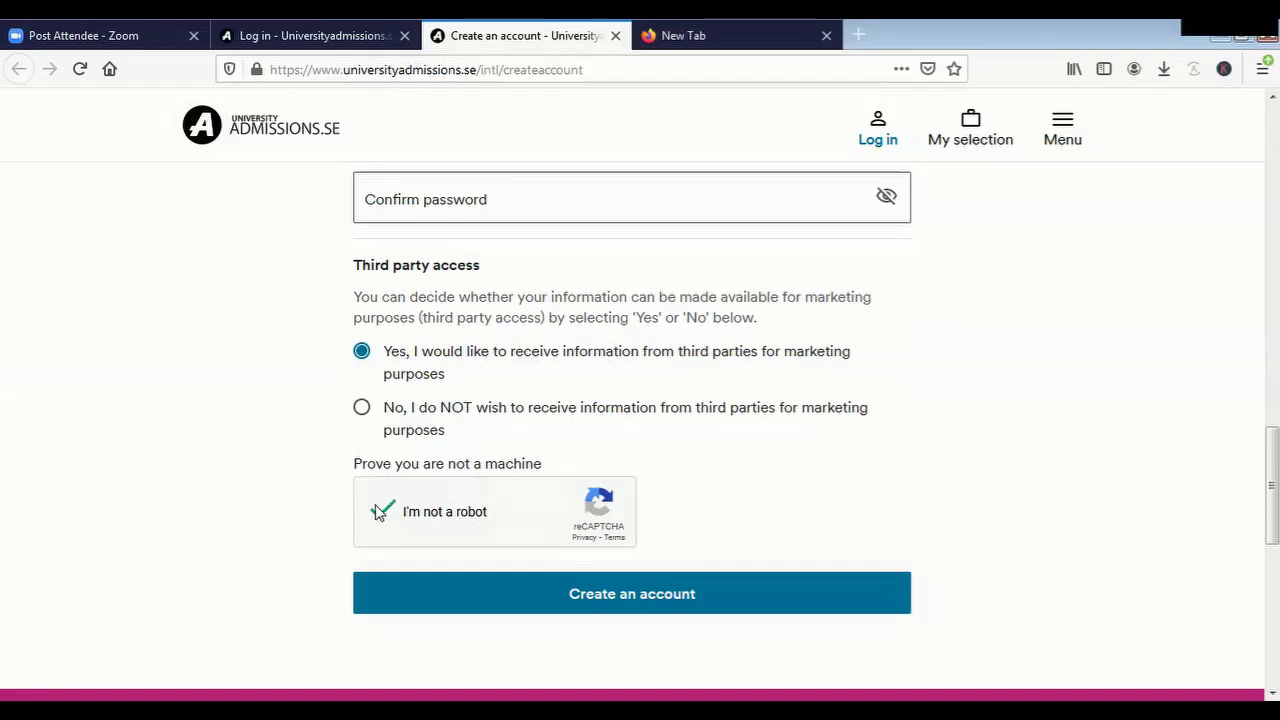
left_click(632, 604)
Go back to the login page and place the cursor in the email or Swedish identity number field
left_click(385, 378)
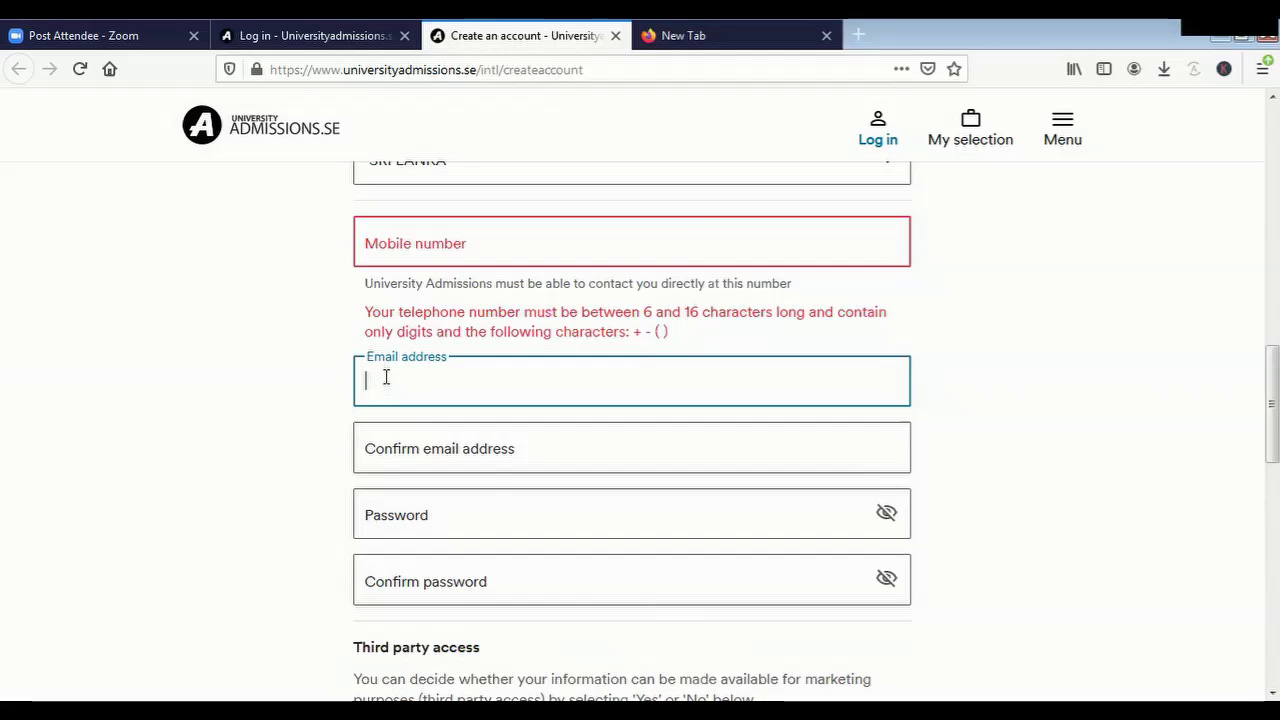
left_click(901, 125)
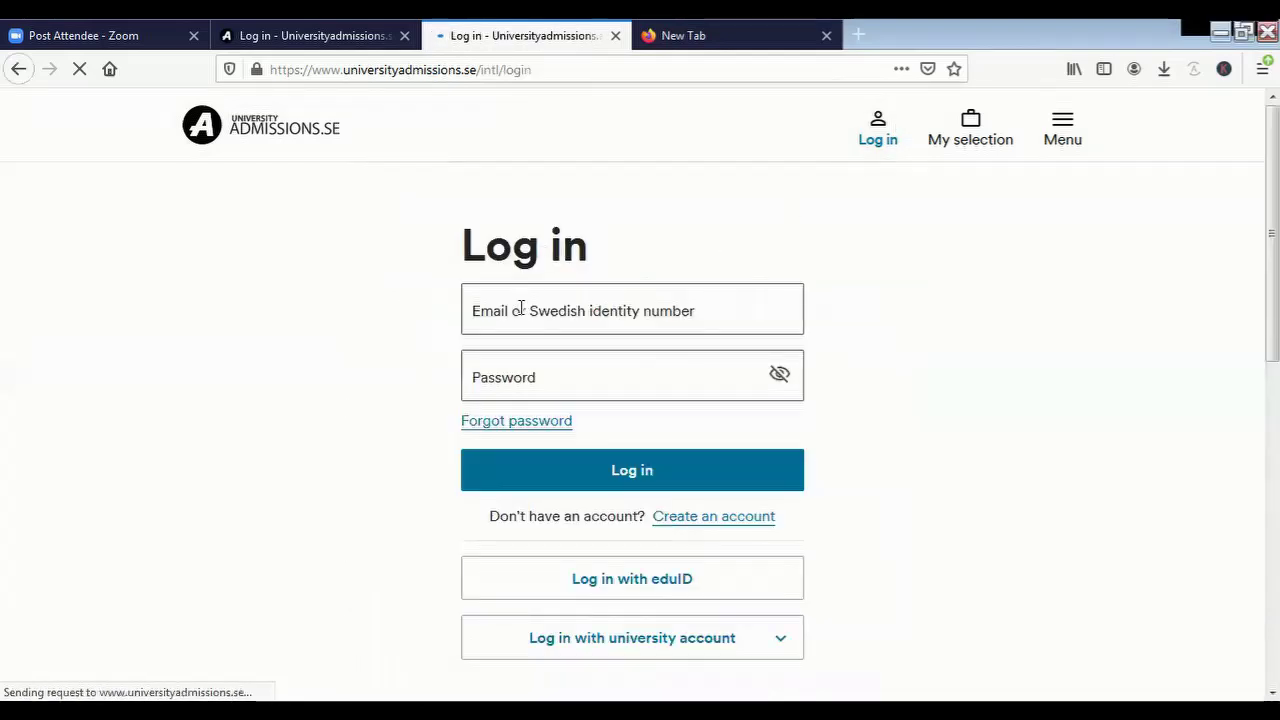
left_click(521, 309)
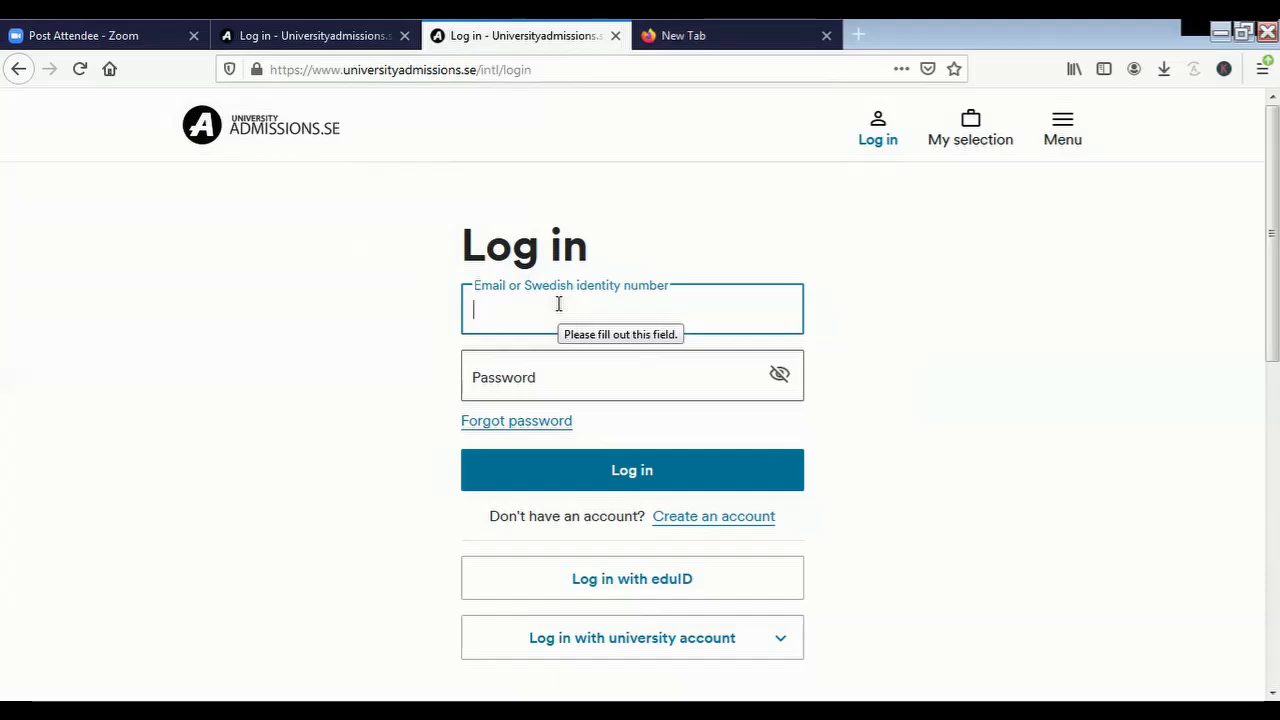
Log in with the account password and check the personal options available under My pages
left_click(506, 380)
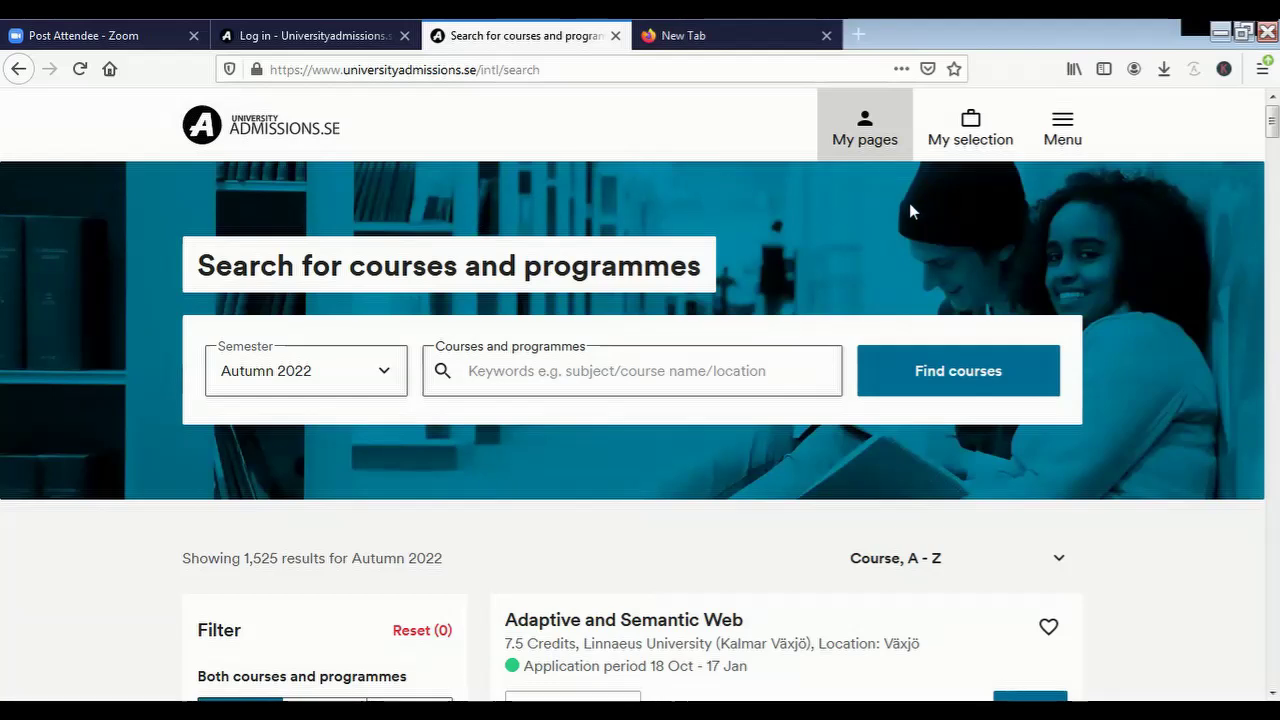
left_click(865, 140)
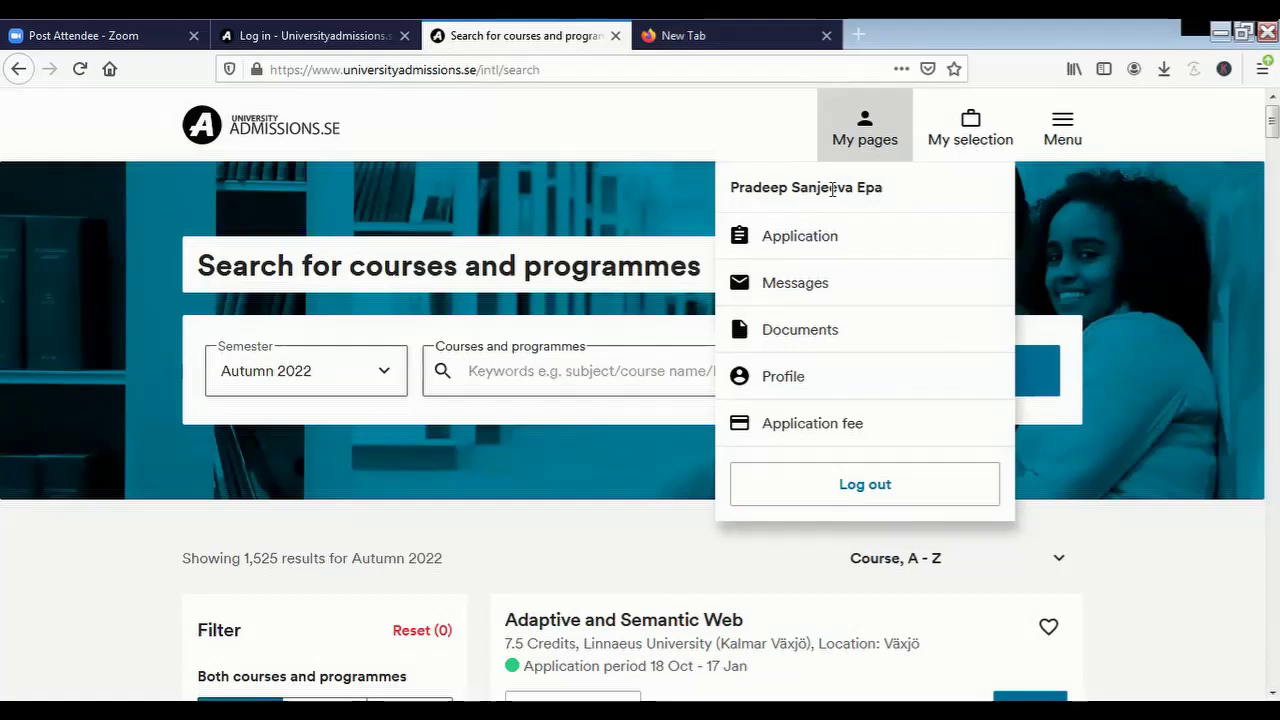
left_click(606, 158)
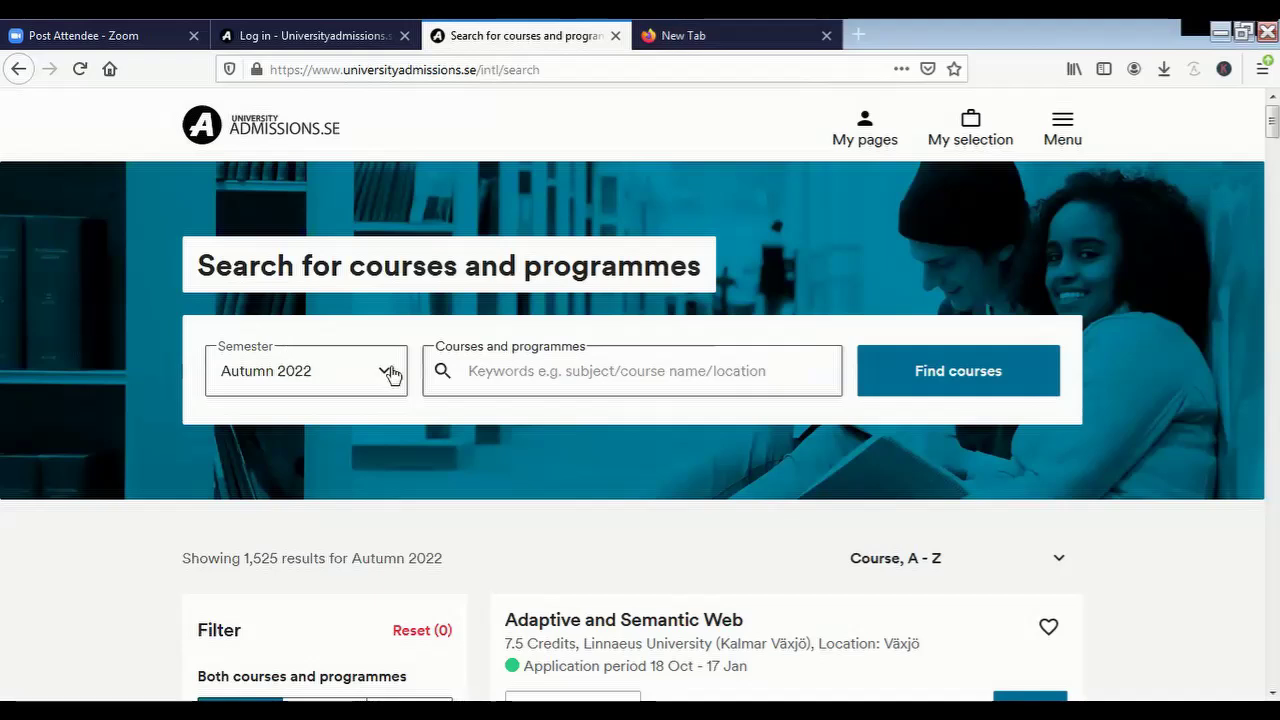
Search the Autumn 2022 courses and programmes for the keyword Accounting
left_click(472, 367)
type("accounting")
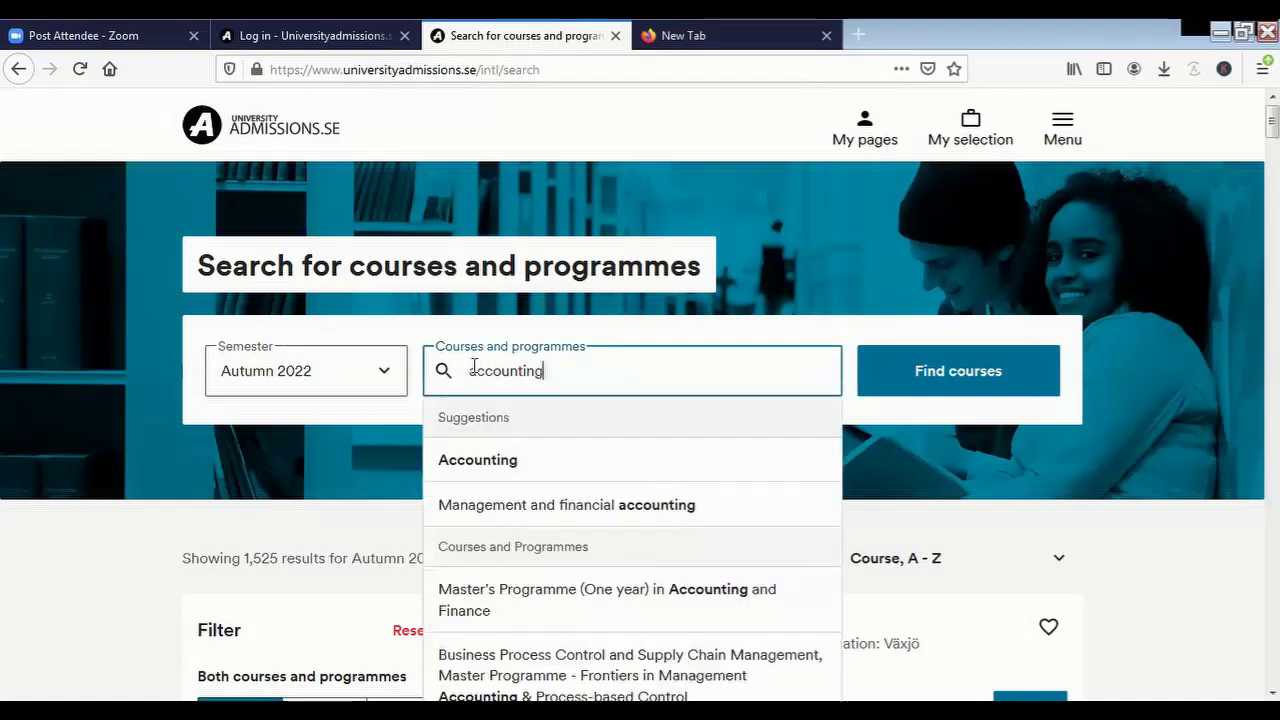
left_click(491, 457)
left_click(877, 391)
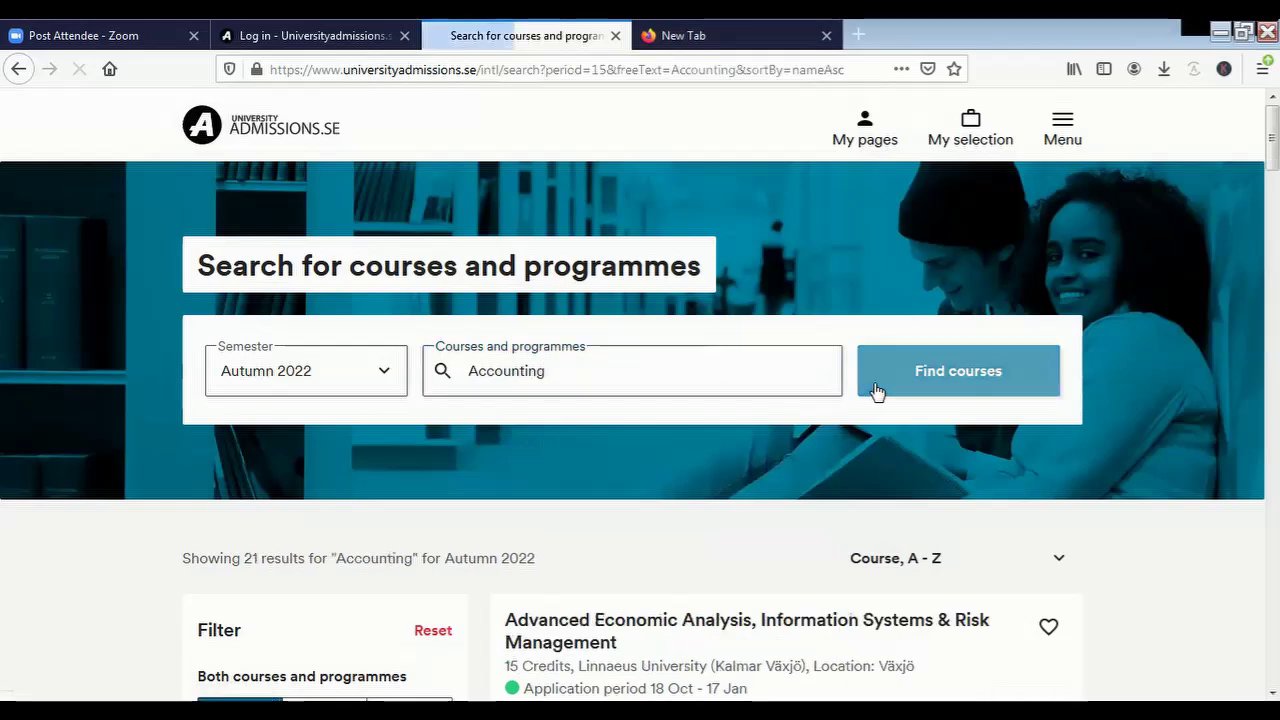
scroll(295, 484, "down", 2)
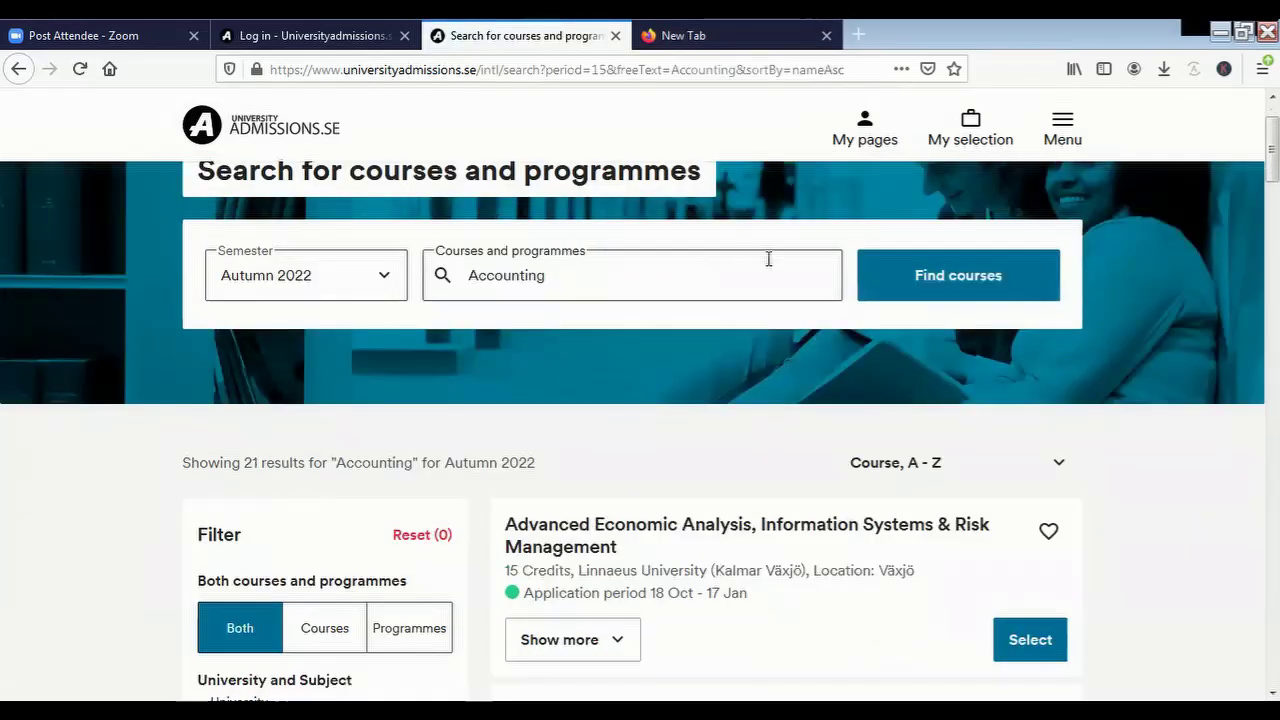
scroll(140, 510, "down", 2)
left_click(909, 183)
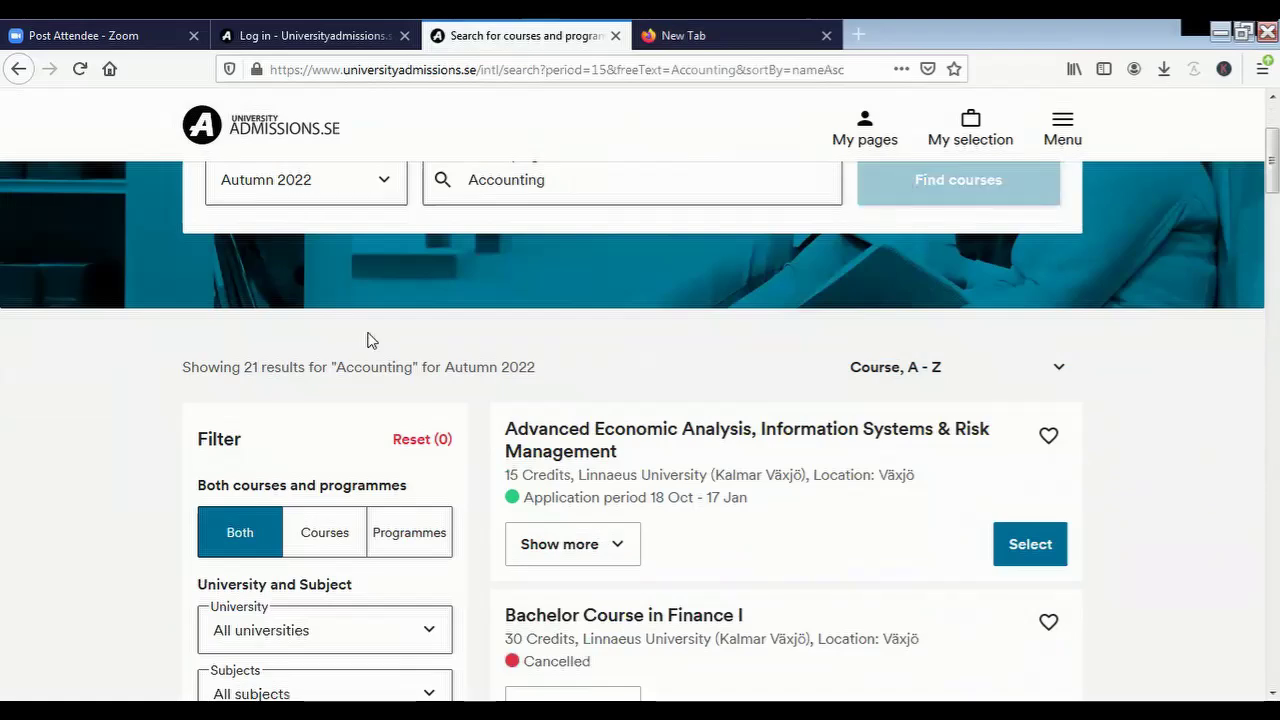
Filter the Accounting search results to Master's level only
scroll(44, 455, "down", 10)
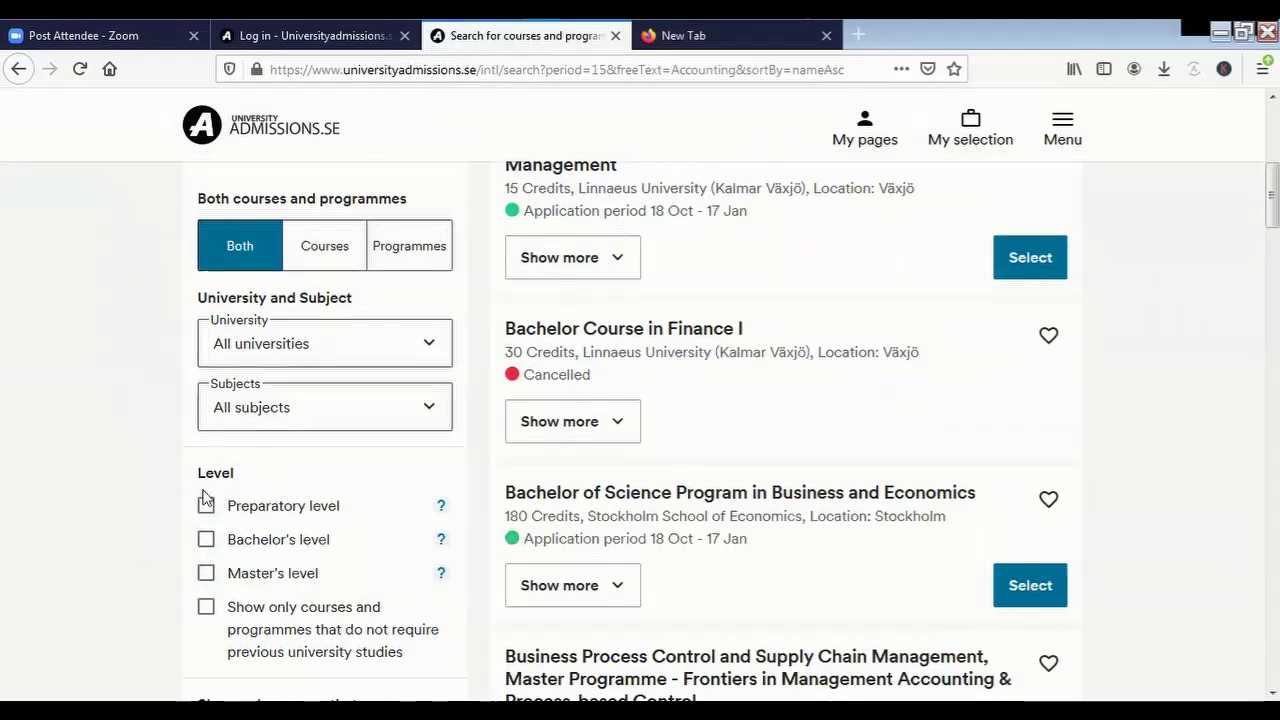
left_click(207, 575)
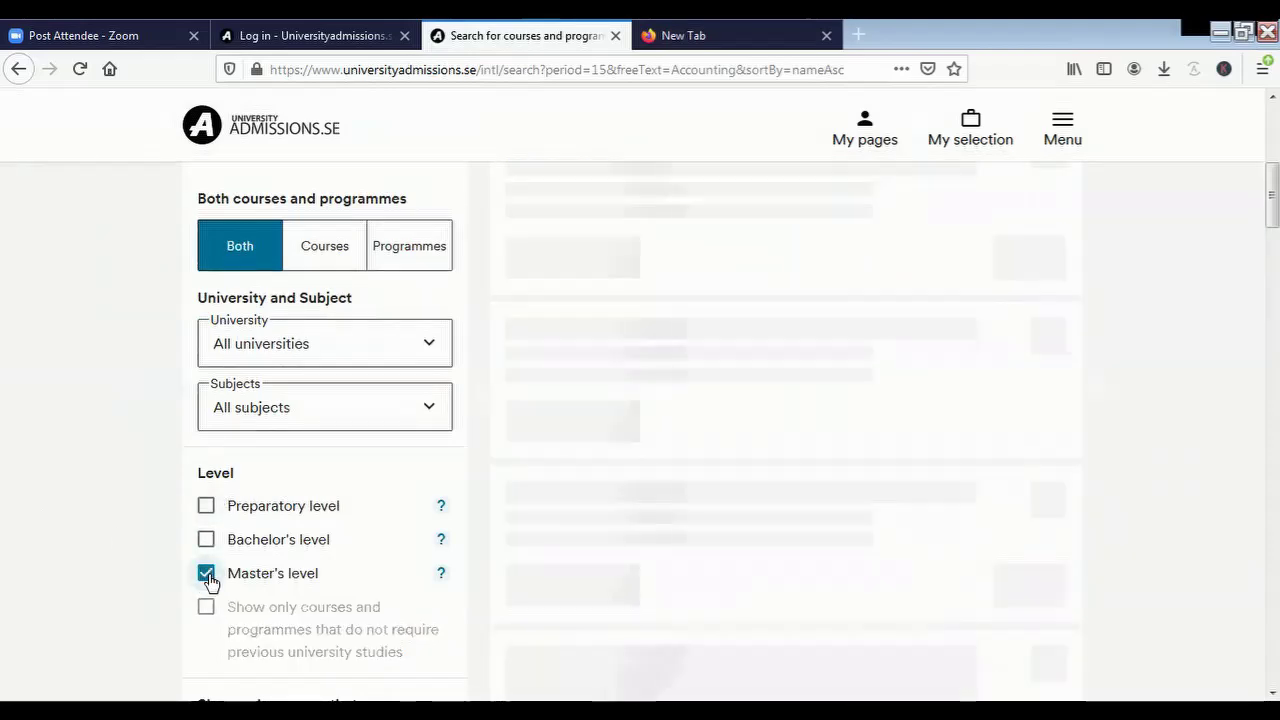
scroll(105, 547, "down", 6)
scroll(105, 548, "up", 10)
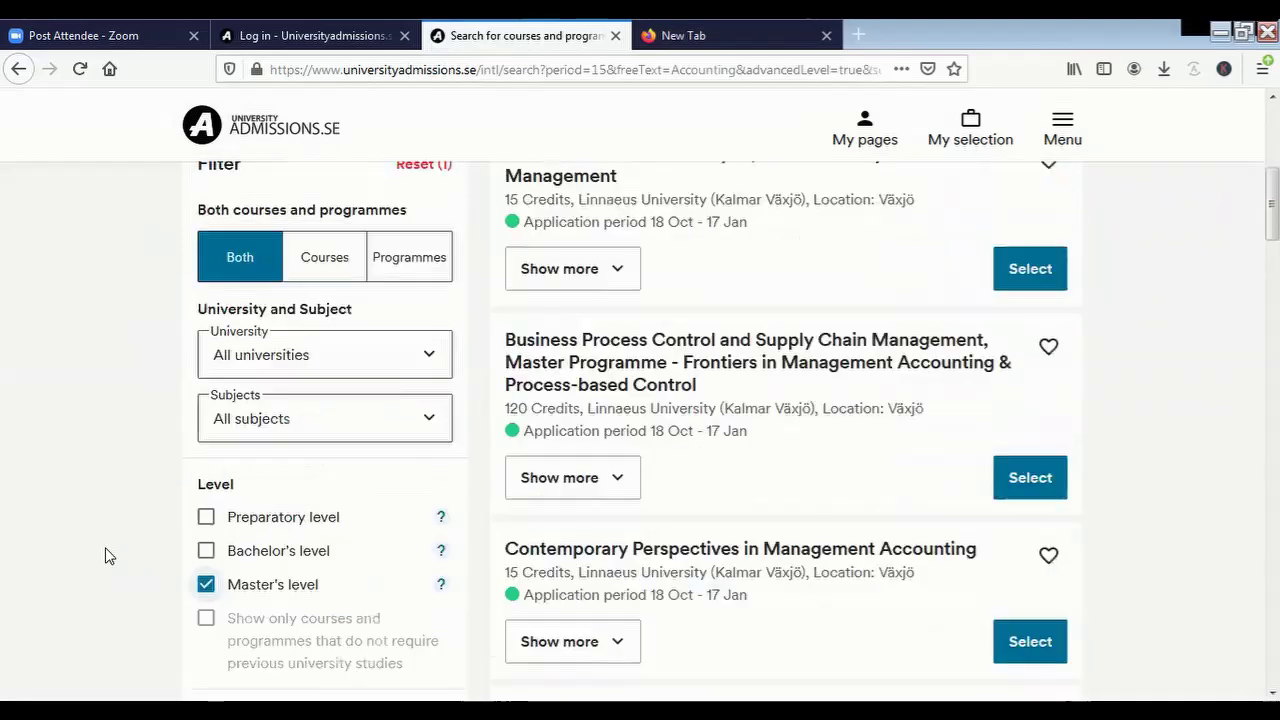
Examine the Master's level Accounting results, comparing their credits, universities, locations and application periods
scroll(105, 548, "down", 2)
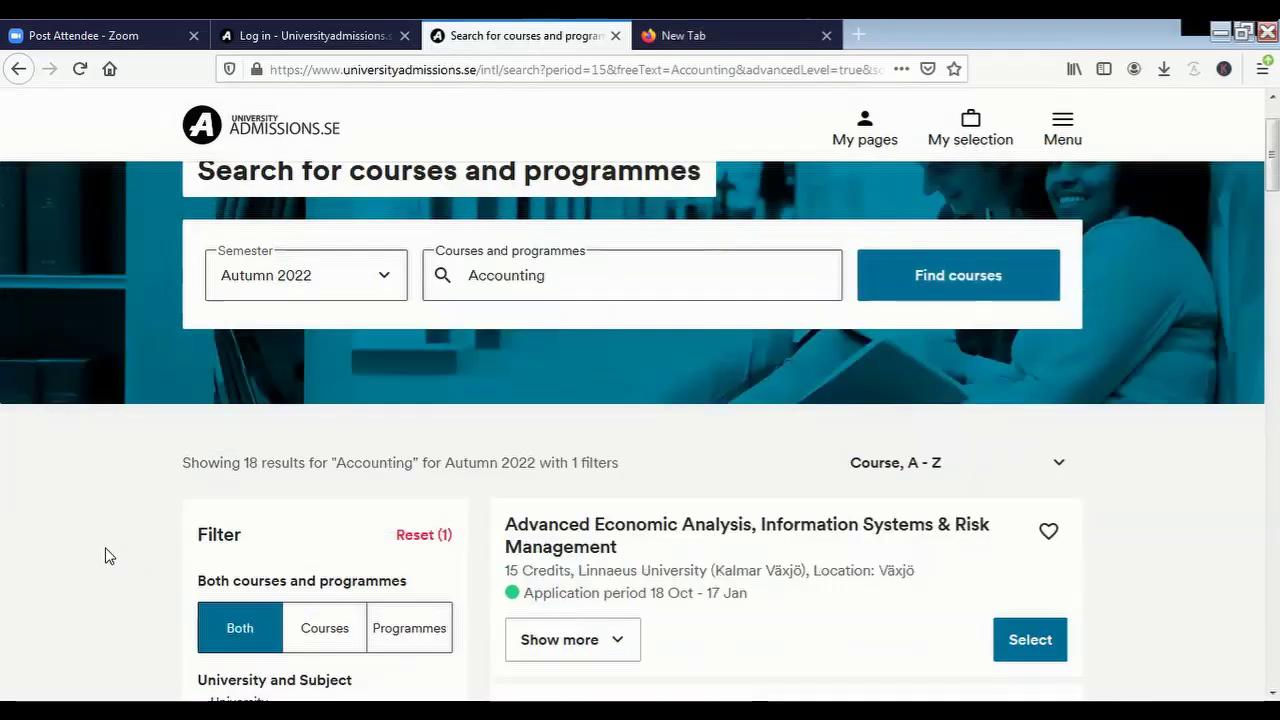
scroll(105, 548, "down", 4)
scroll(105, 548, "down", 7)
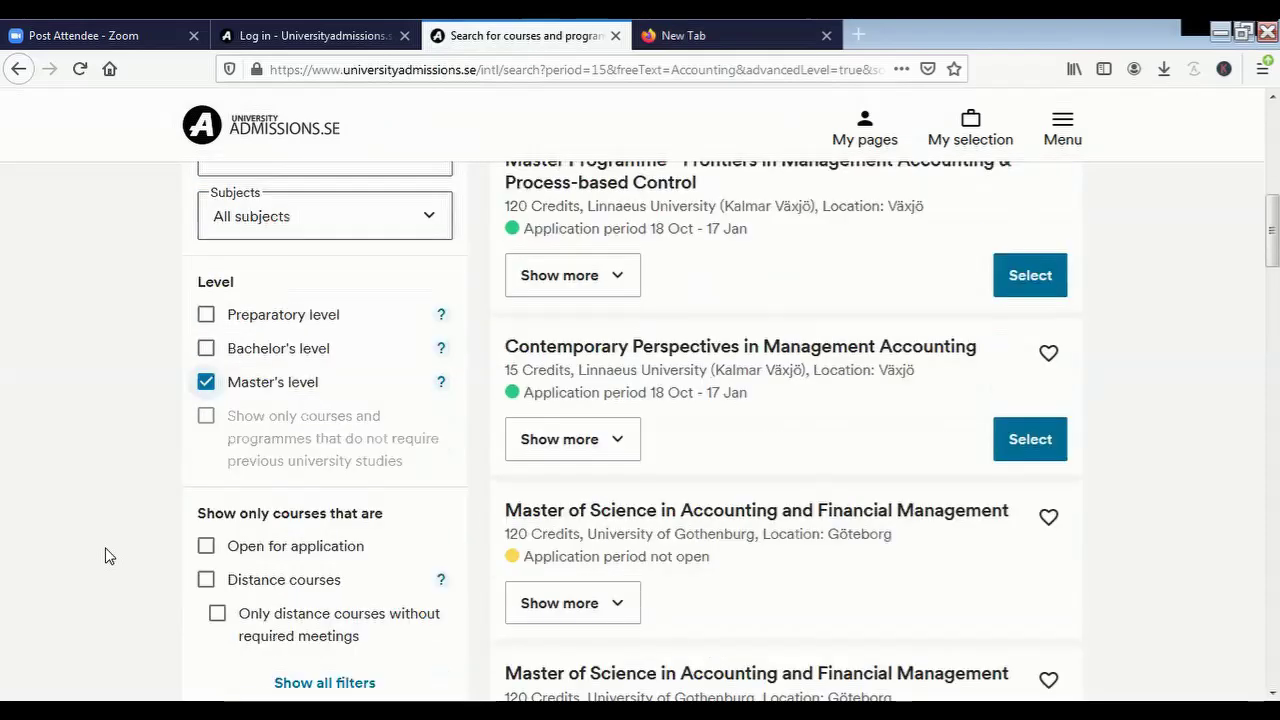
scroll(105, 556, "down", 4)
scroll(105, 547, "up", 12)
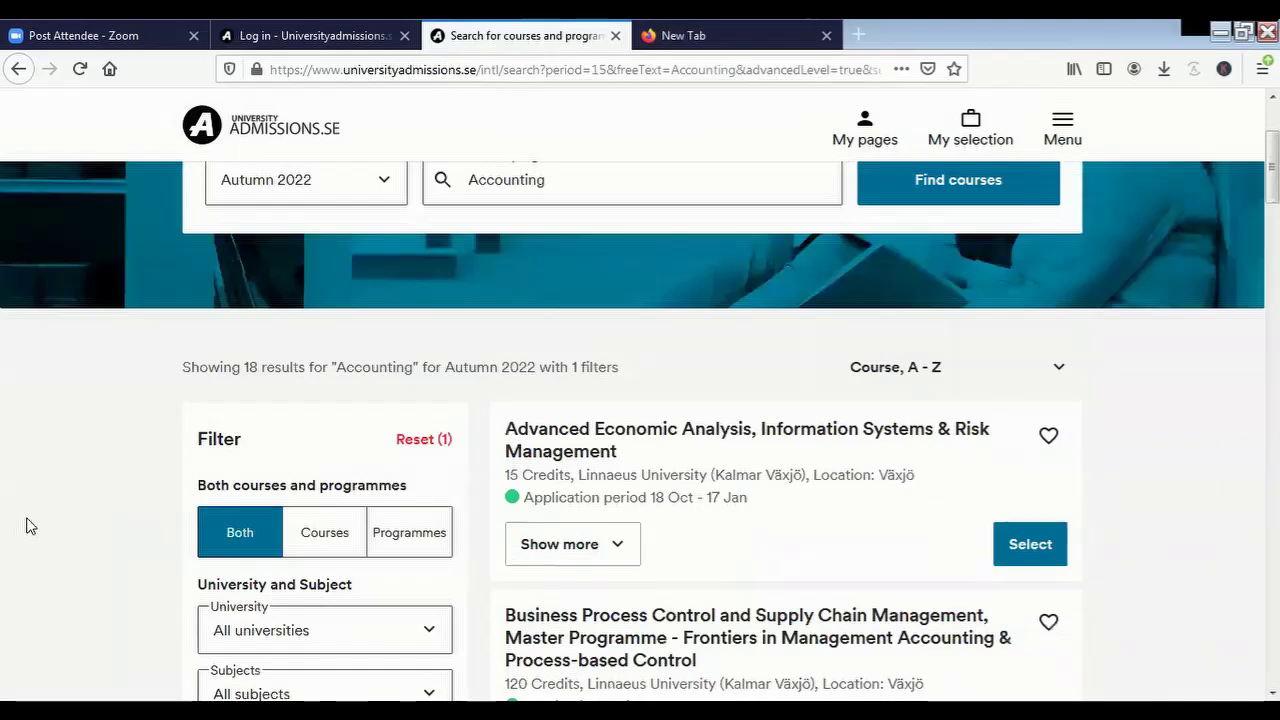
scroll(28, 528, "up", 3)
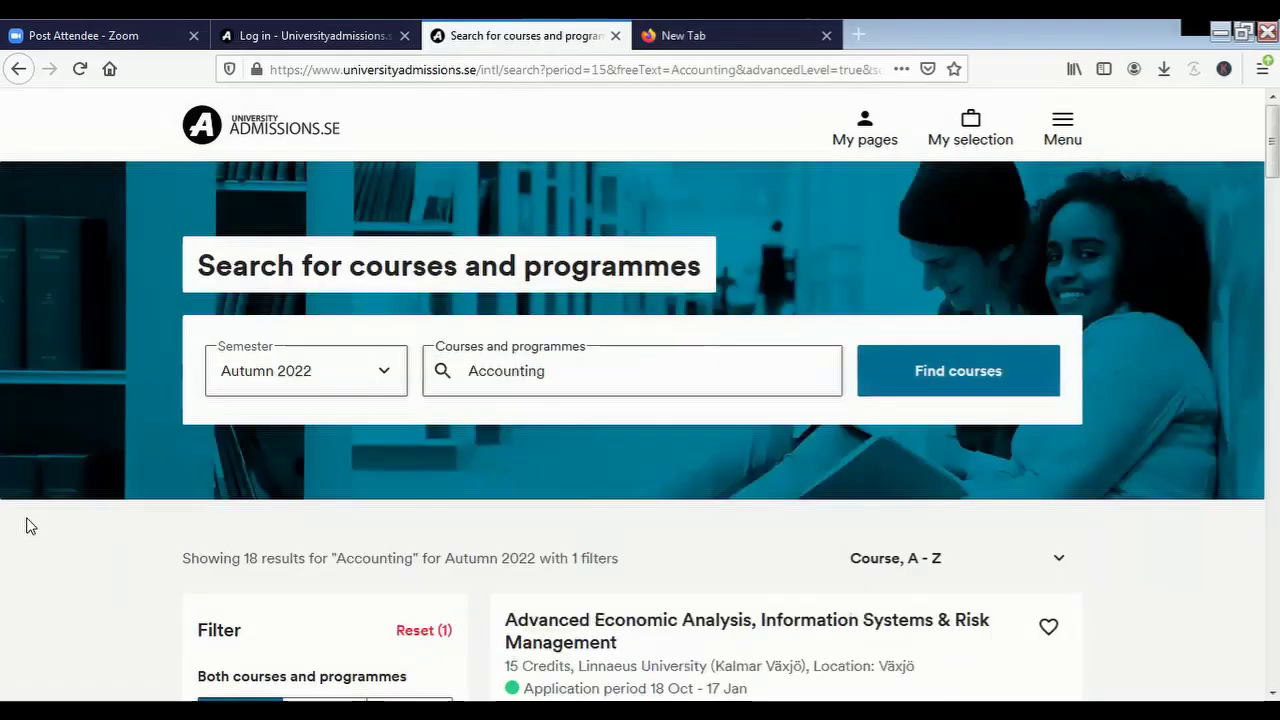
scroll(28, 527, "down", 5)
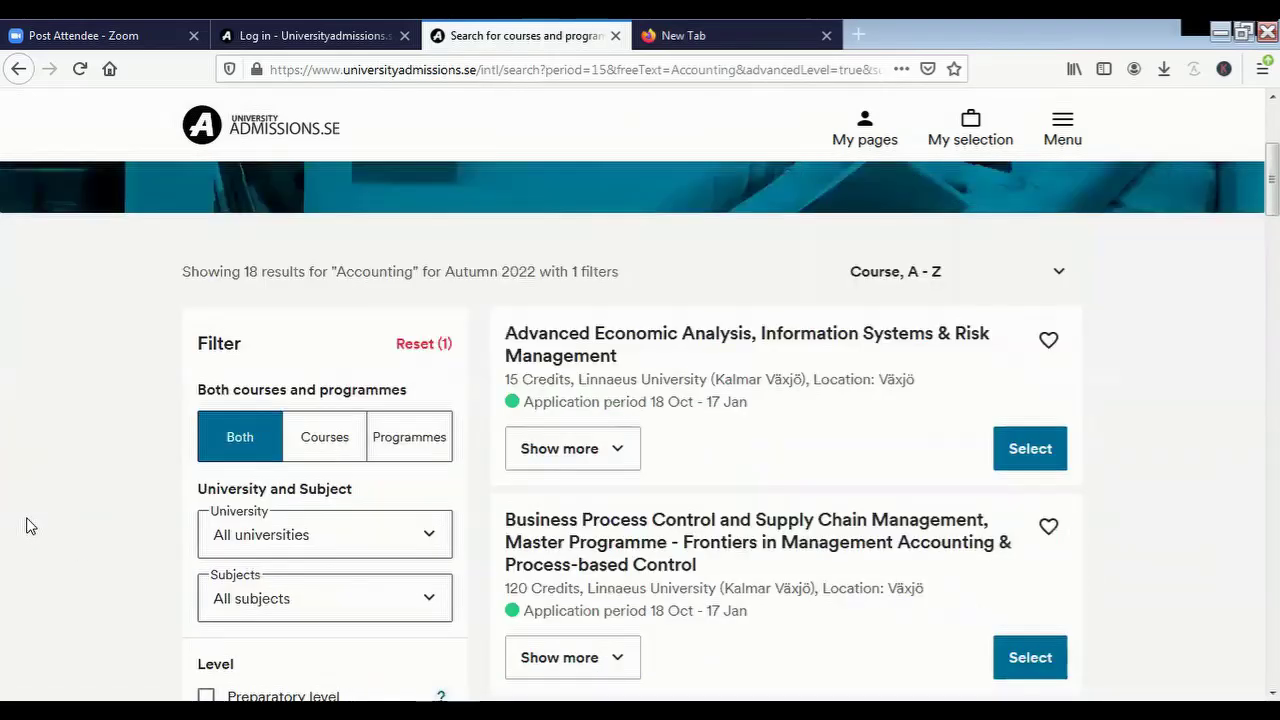
scroll(28, 527, "down", 2)
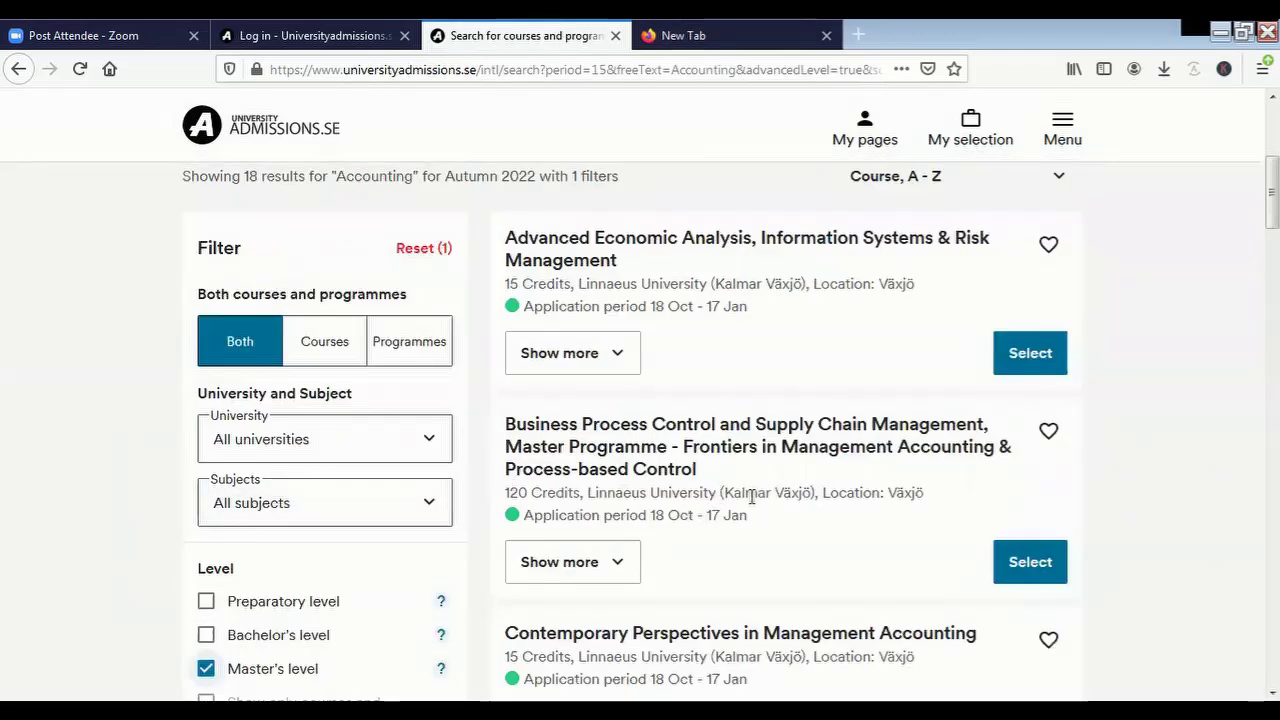
scroll(788, 591, "down", 3)
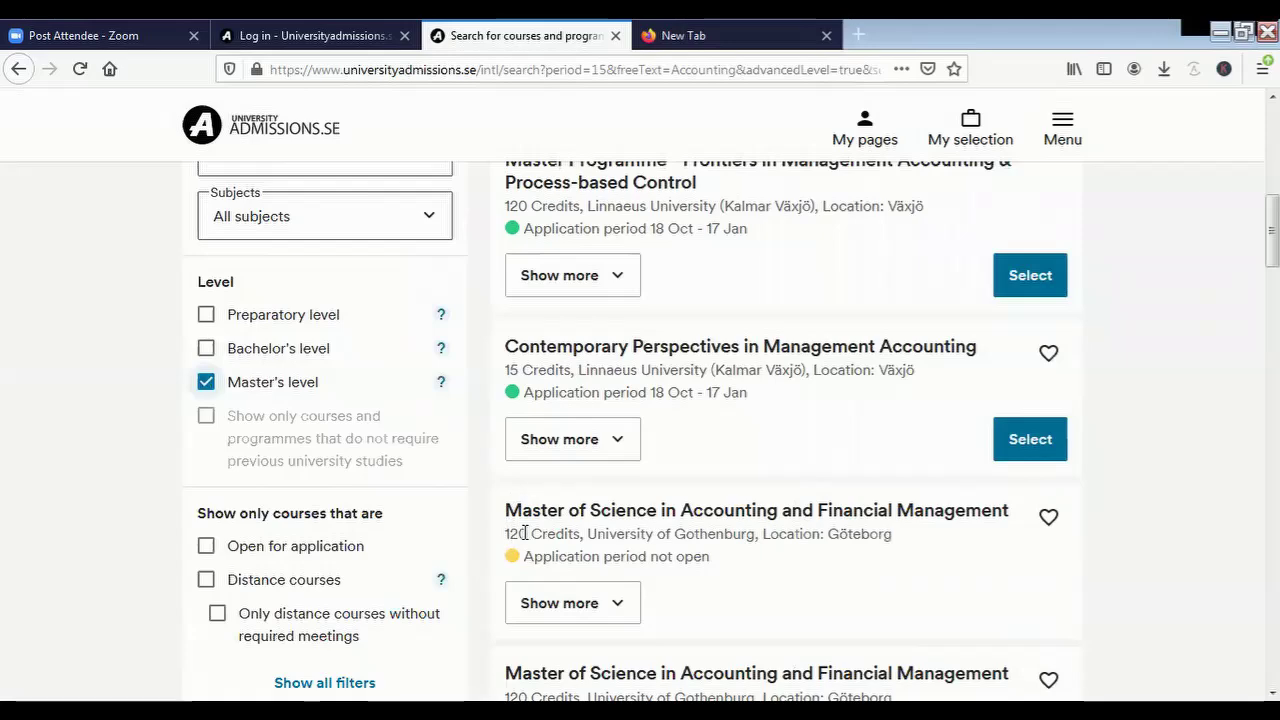
scroll(781, 566, "down", 2)
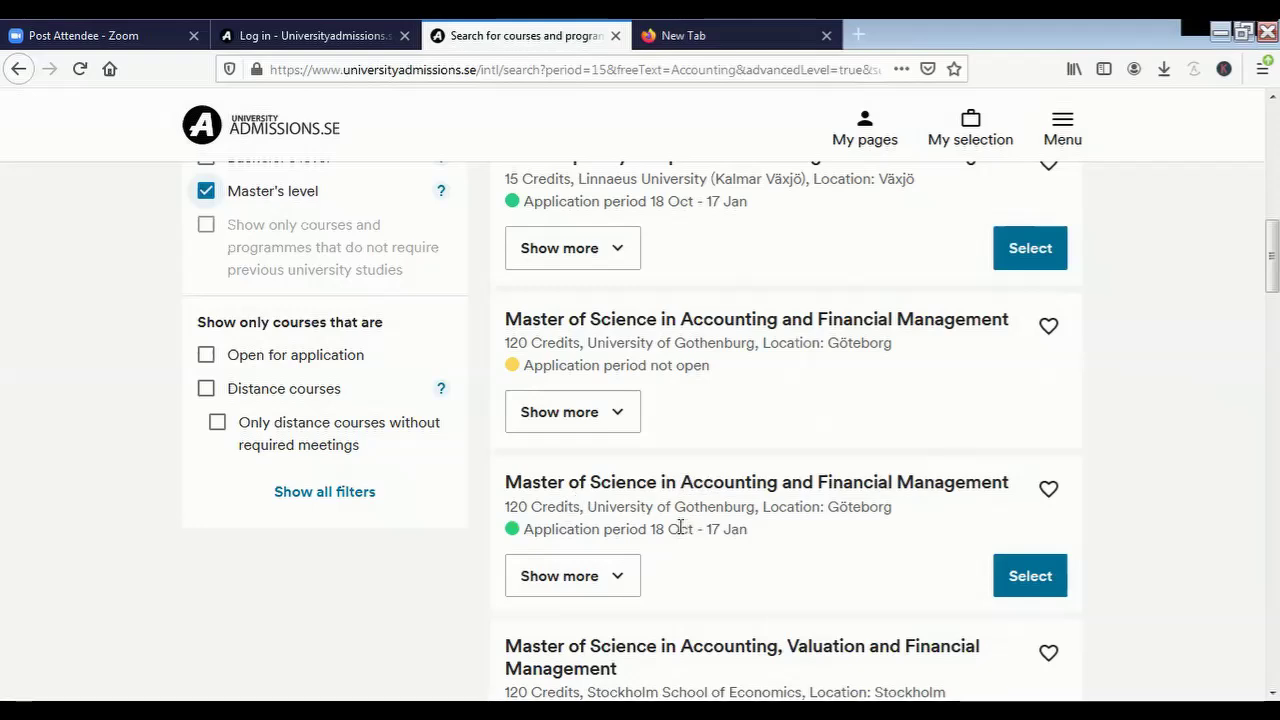
Expand the University of Gothenburg's open Master of Science in Accounting and Financial Management, review its tuition fee and details, and collapse it
scroll(686, 526, "down", 2)
scroll(631, 483, "down", 2)
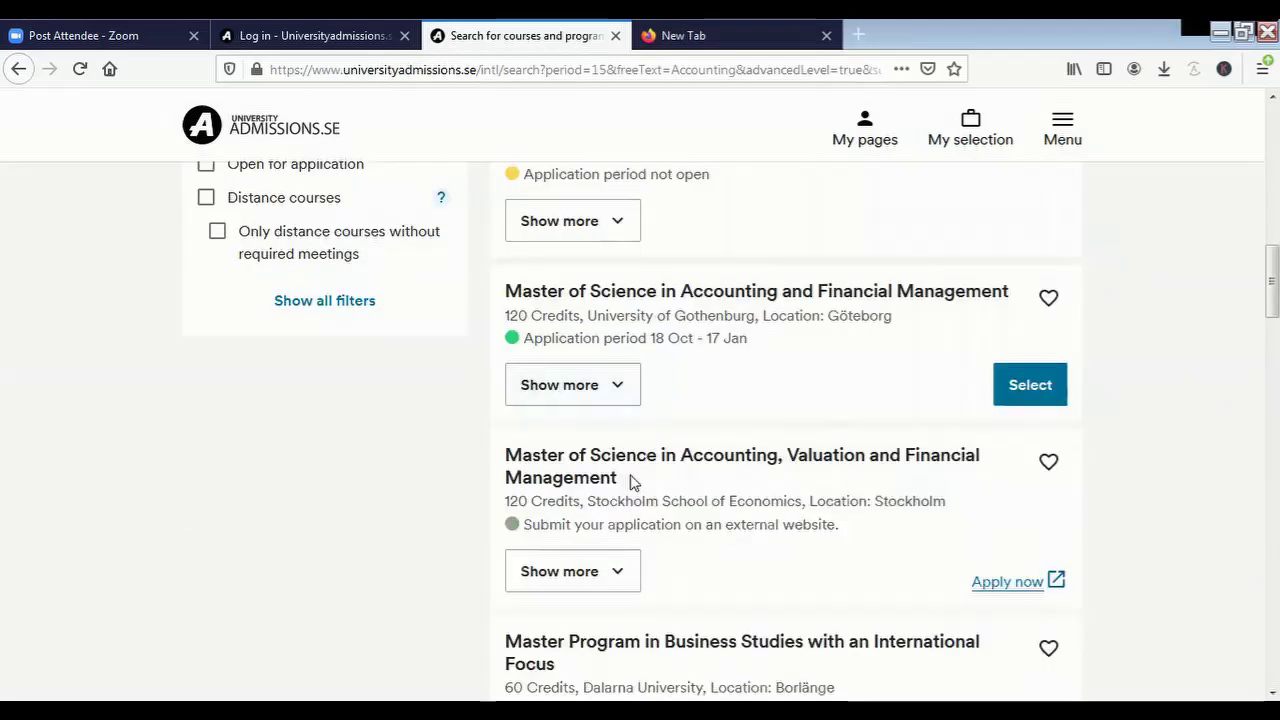
left_click(622, 388)
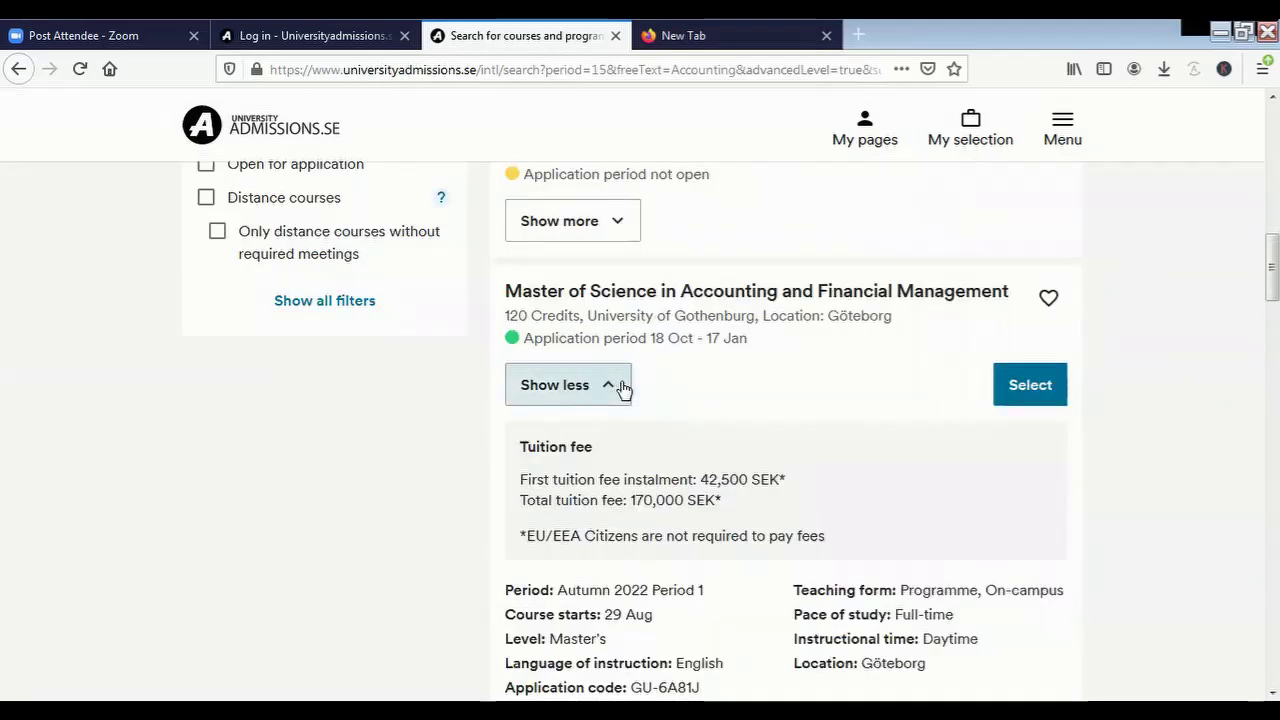
scroll(678, 492, "down", 2)
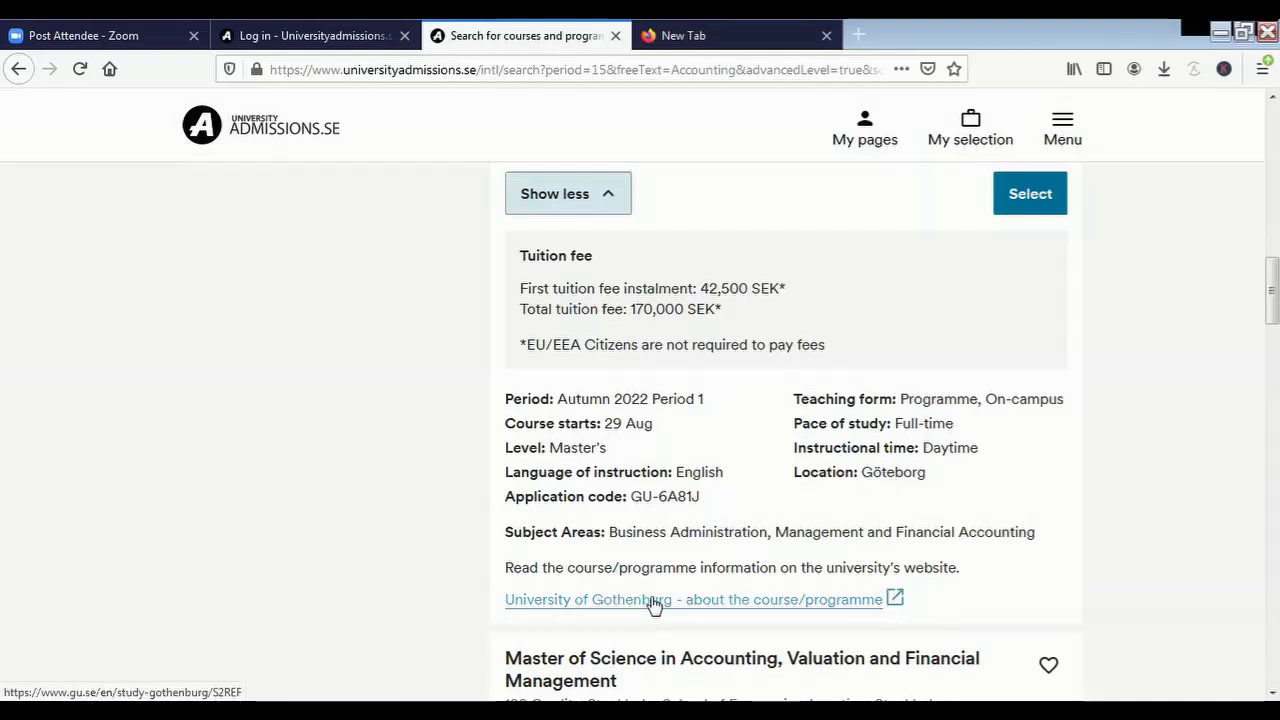
scroll(620, 316, "up", 1)
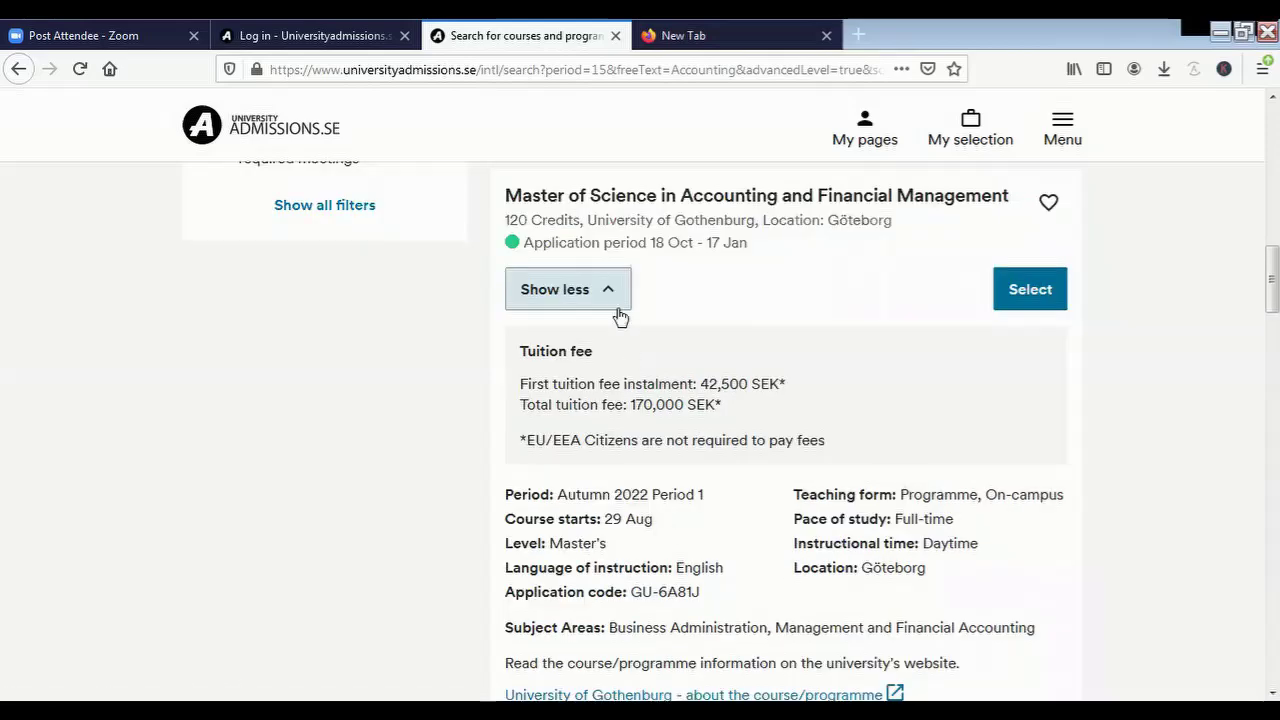
left_click(618, 310)
Find Umeå University's Master's Programme in Accounting that is open for application and expand its tuition fee and programme details
scroll(400, 500, "down", 3)
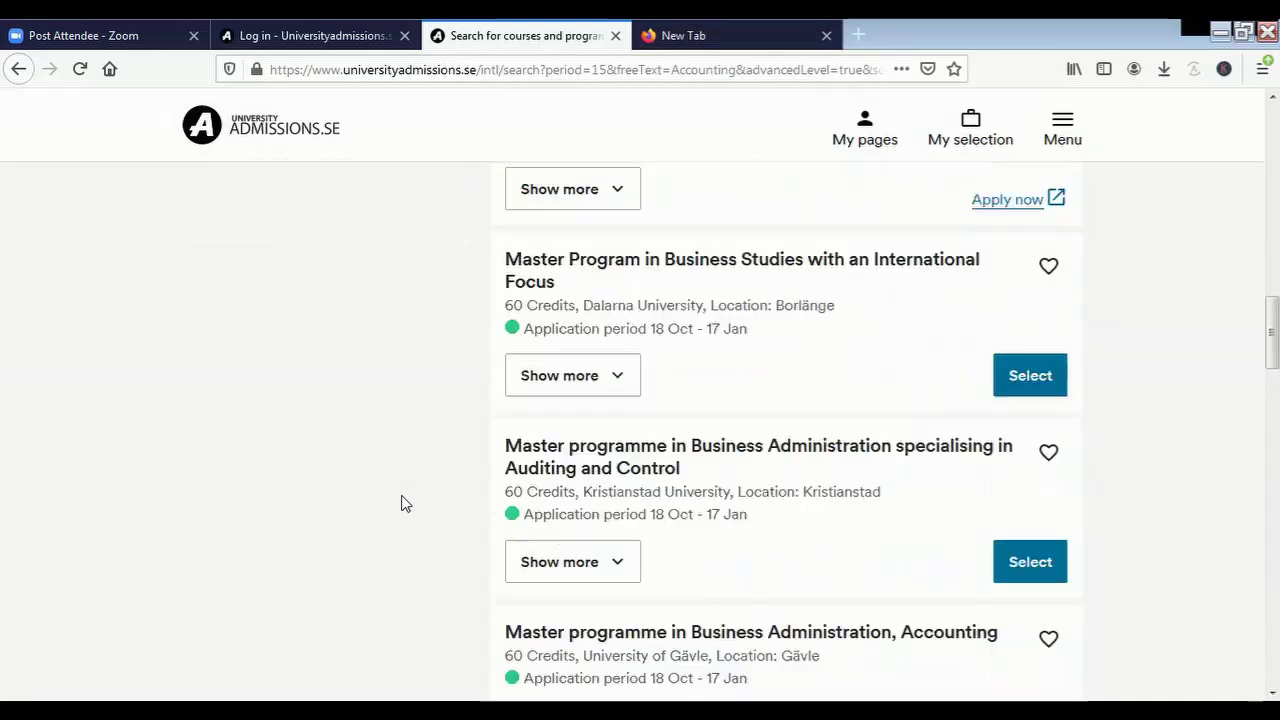
scroll(401, 496, "down", 2)
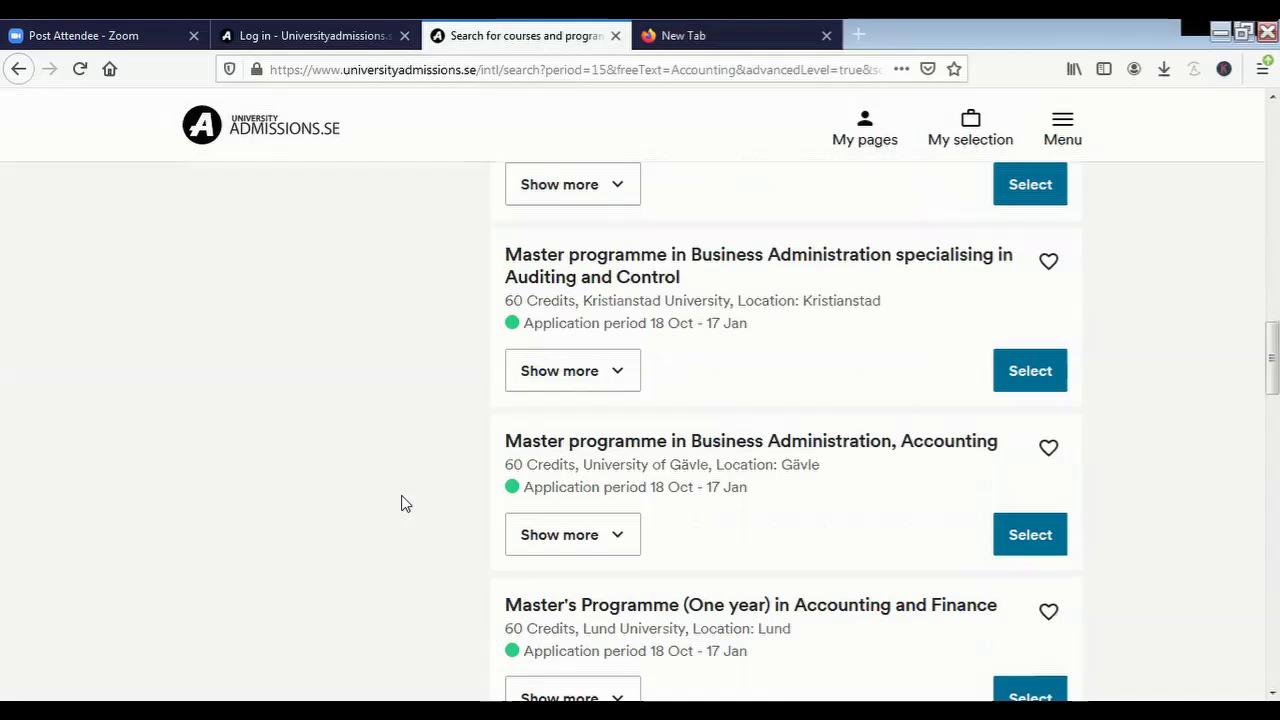
scroll(401, 497, "down", 3)
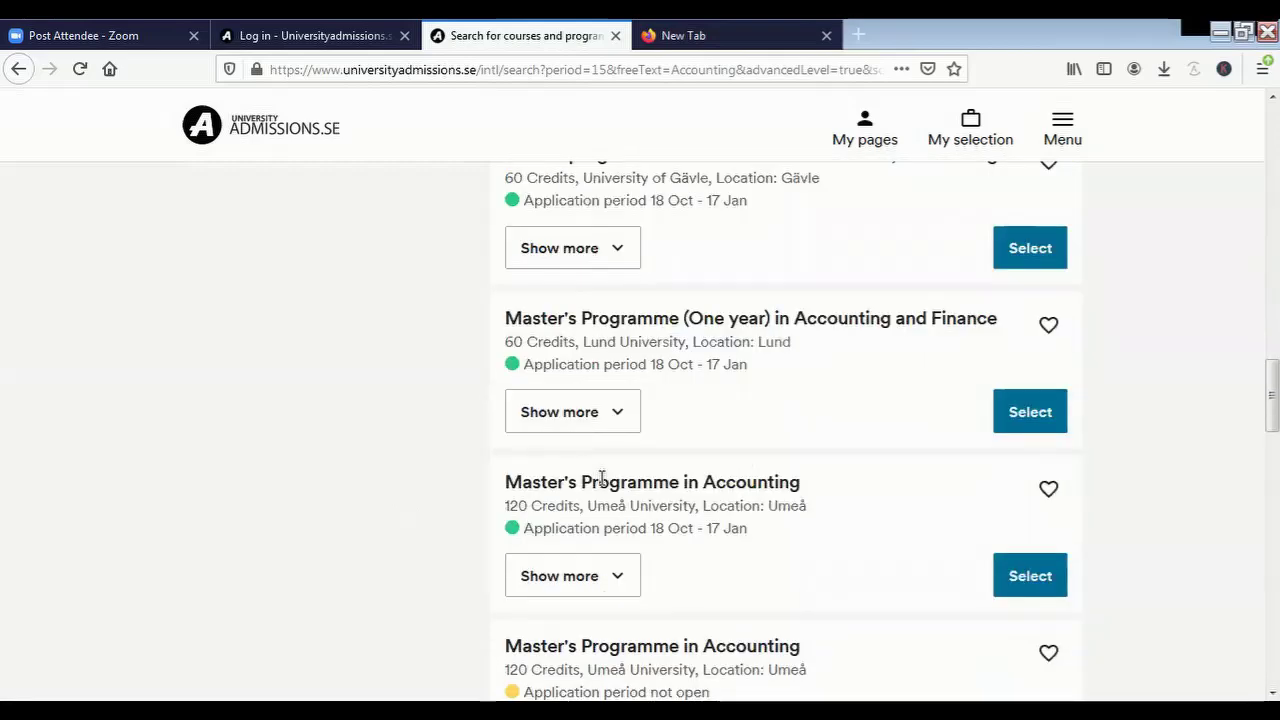
left_click(620, 578)
scroll(622, 580, "down", 1)
scroll(621, 578, "down", 3)
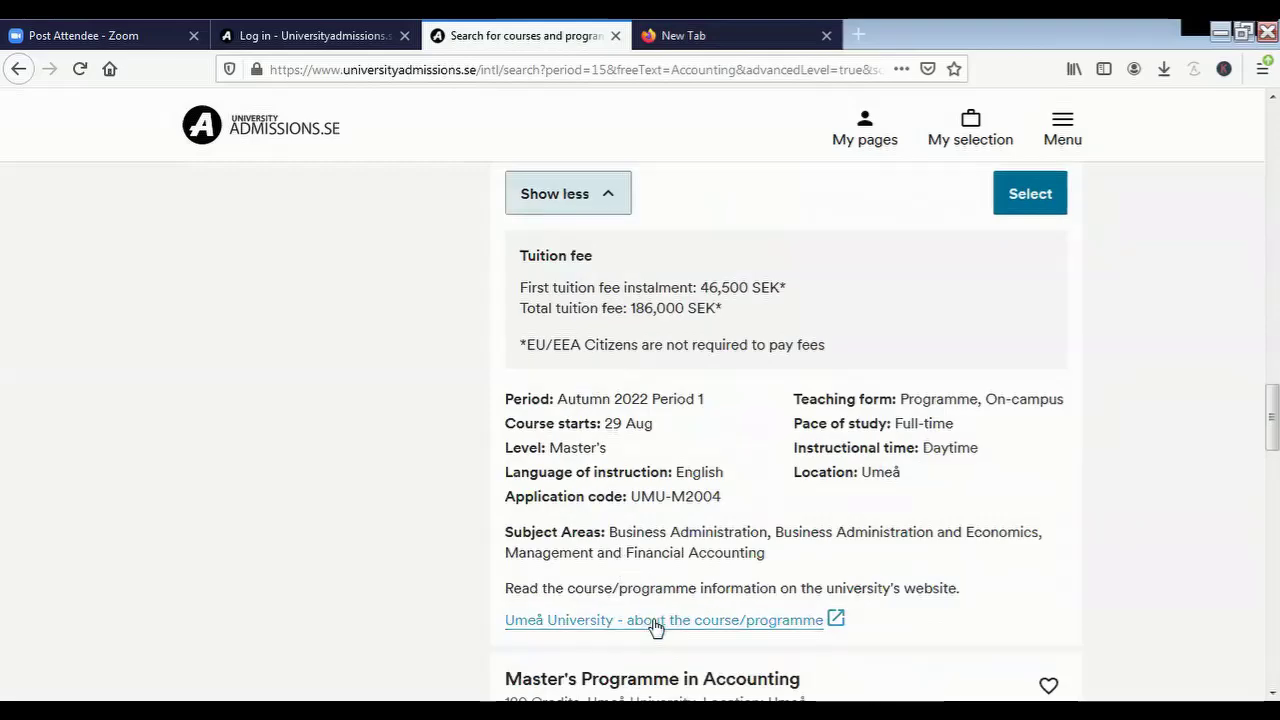
Open Umeå University's page about the Master's Programme in Accounting in a new tab and switch to it
right_click(654, 622)
left_click(699, 423)
left_click(723, 25)
left_click(553, 24)
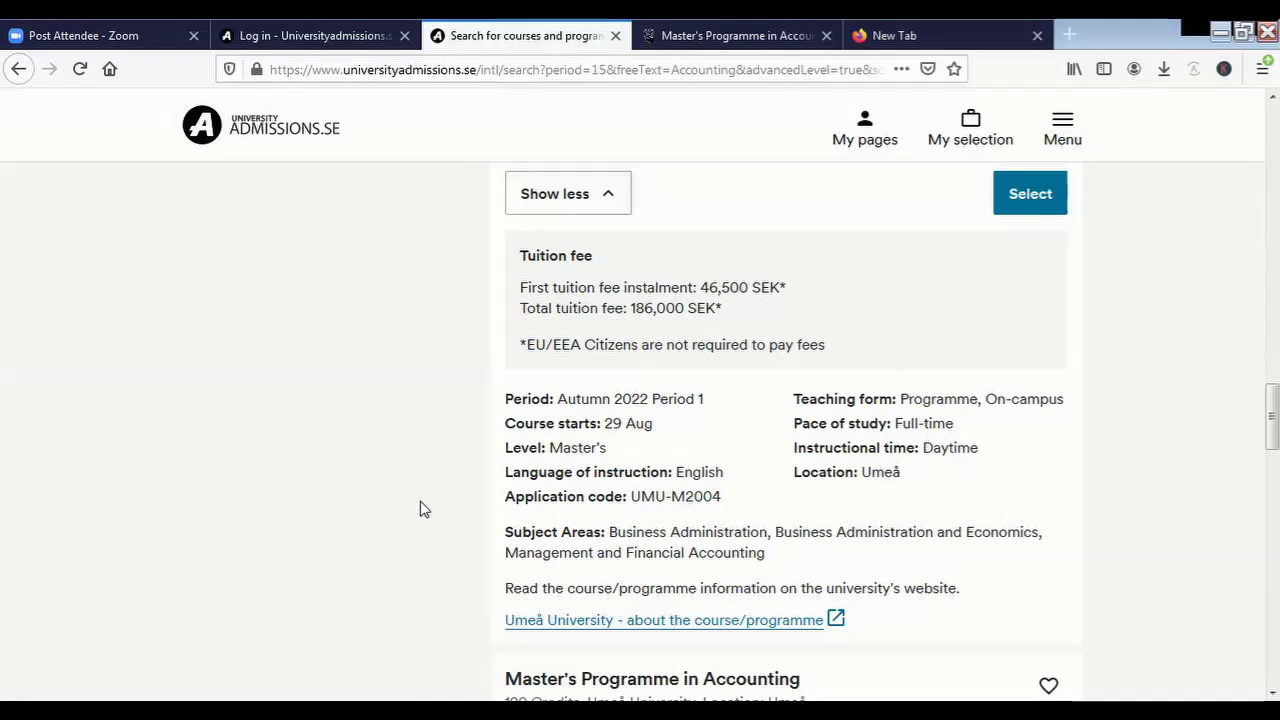
left_click(700, 27)
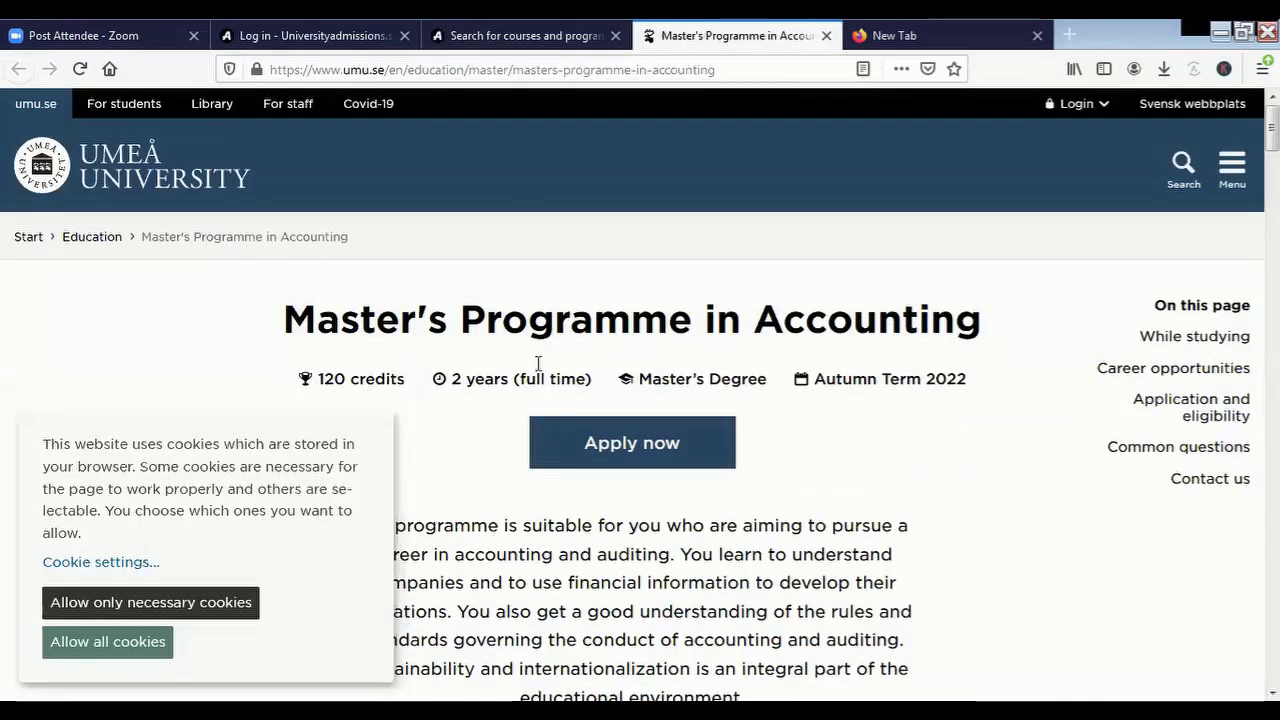
Allow all cookies on the Umeå University website and skim the programme information
left_click(128, 641)
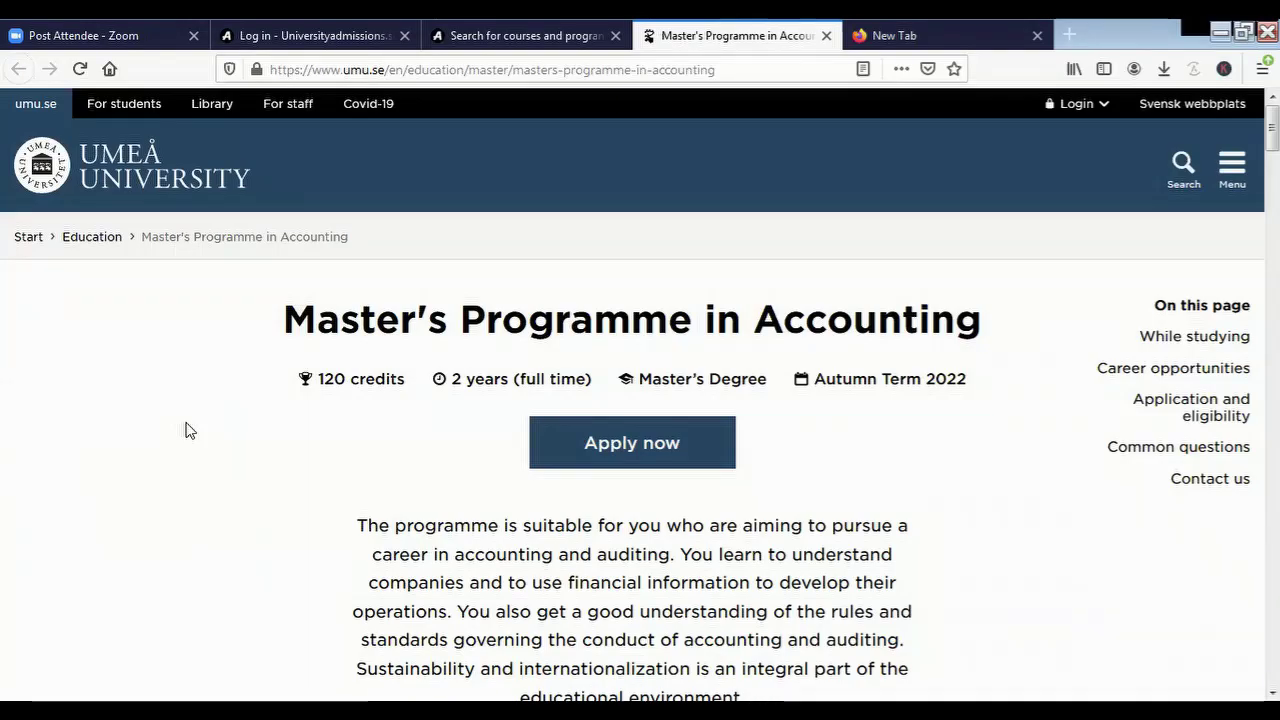
scroll(229, 500, "down", 5)
scroll(229, 500, "up", 5)
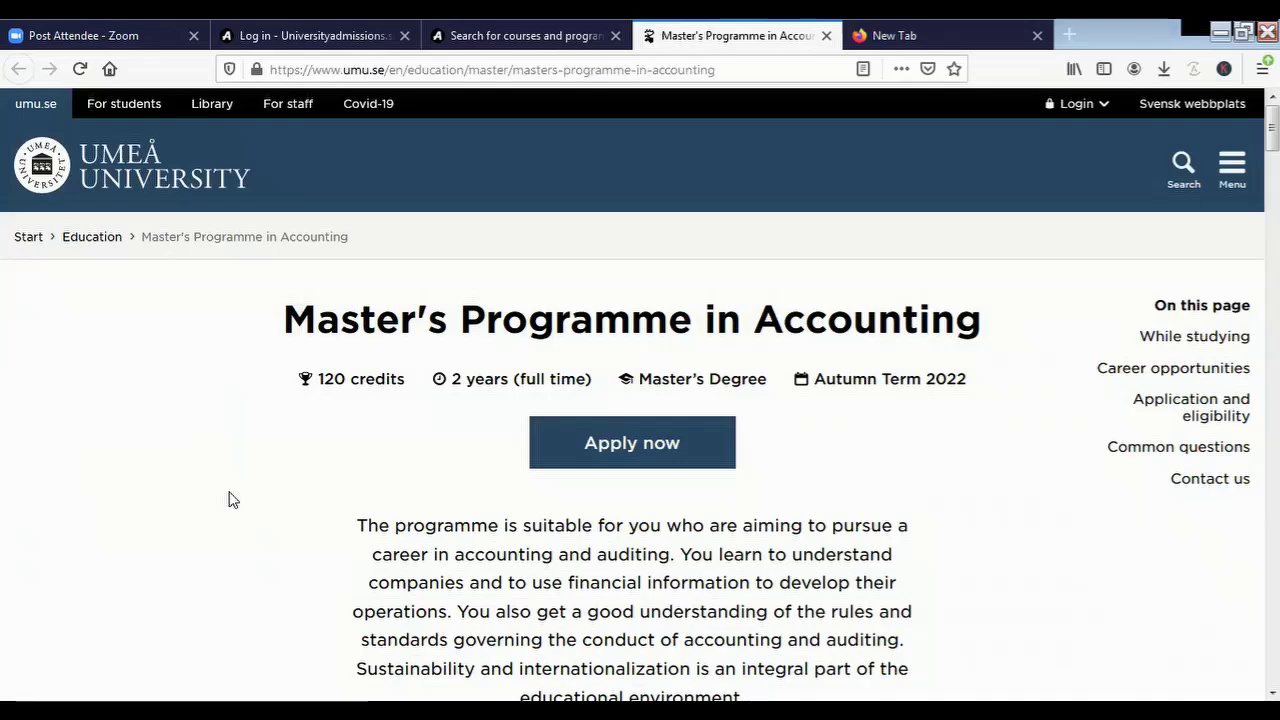
Return to the course search results and select Umeå University's Master's Programme in Accounting with application code UMU-M2004
left_click(472, 22)
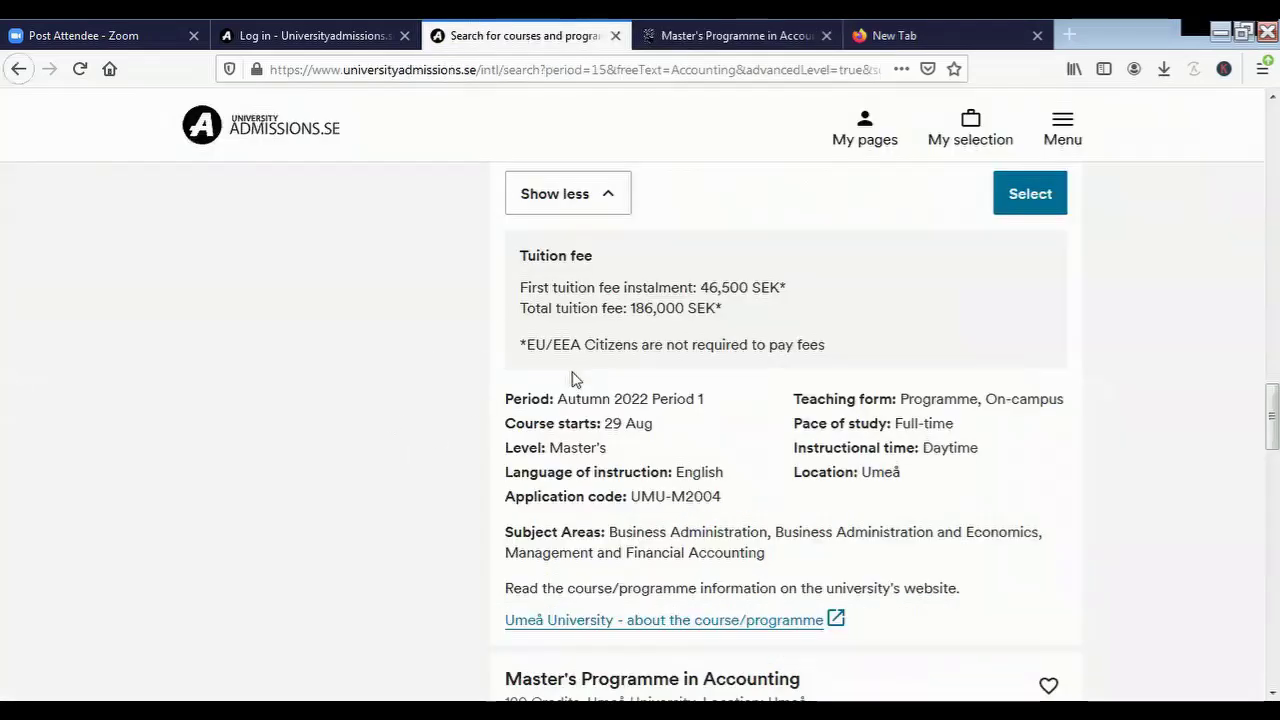
scroll(575, 375, "up", 1)
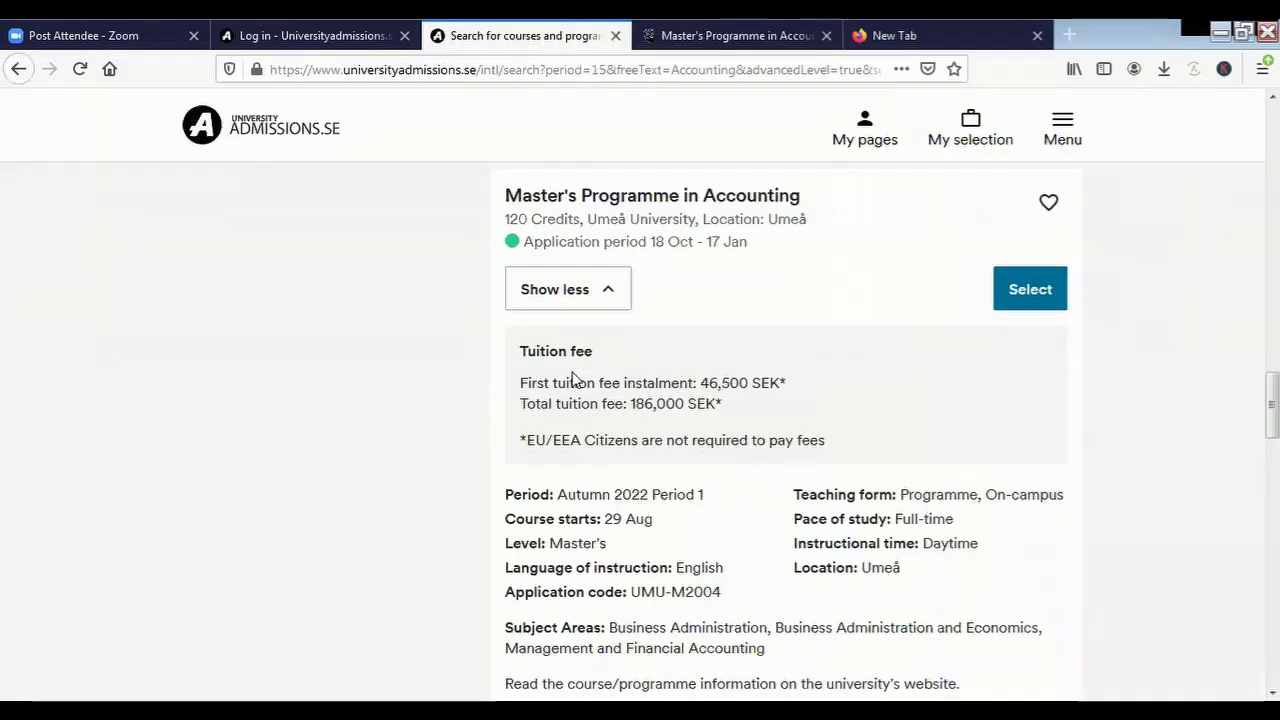
left_click(1026, 292)
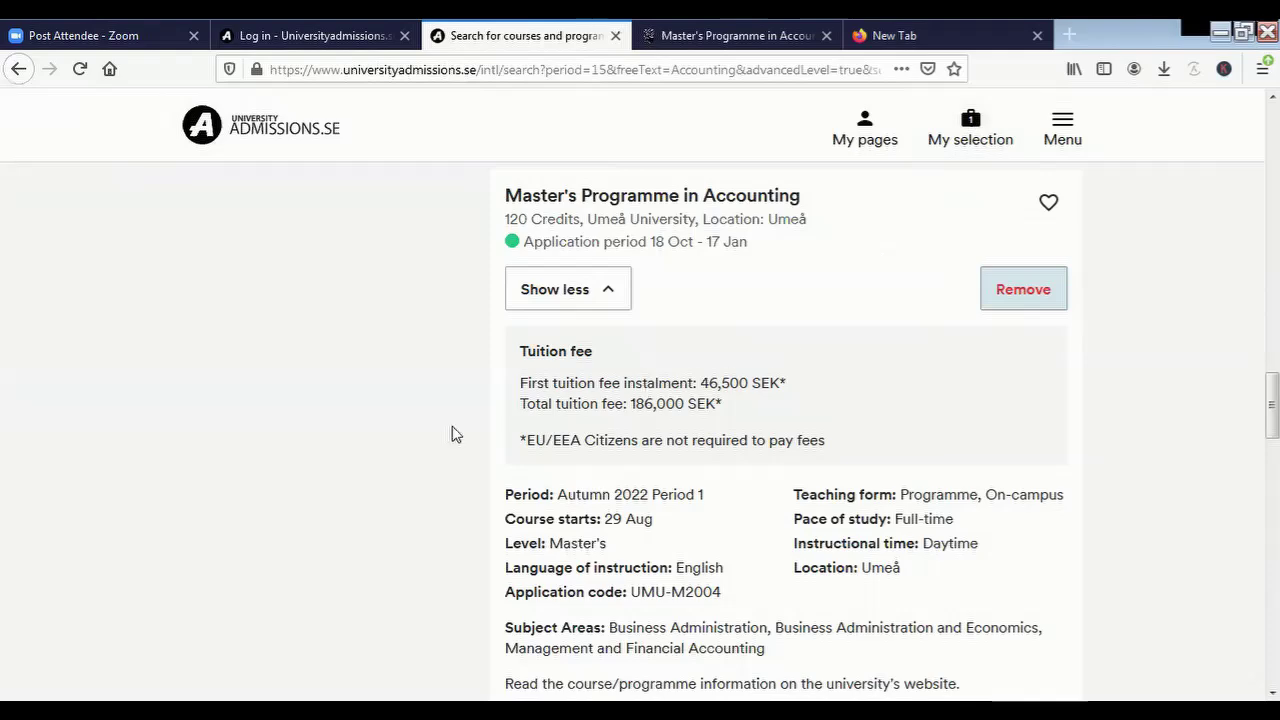
scroll(453, 434, "up", 3)
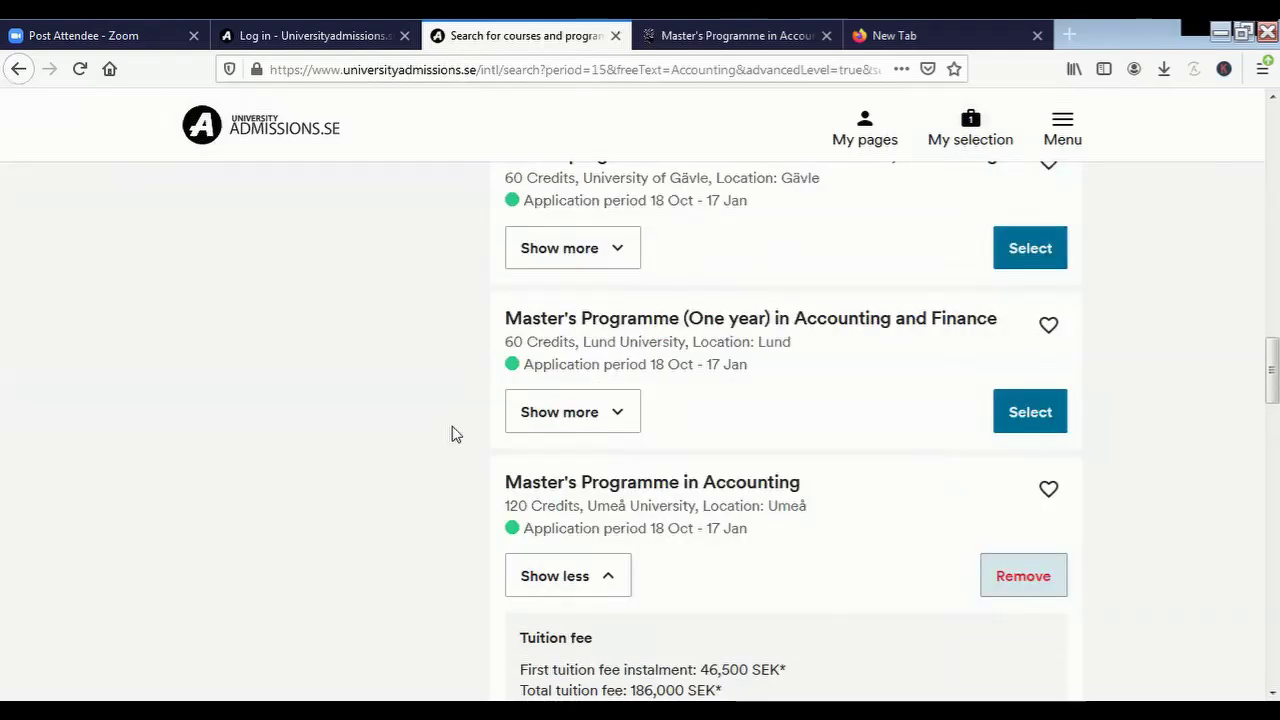
scroll(453, 434, "down", 3)
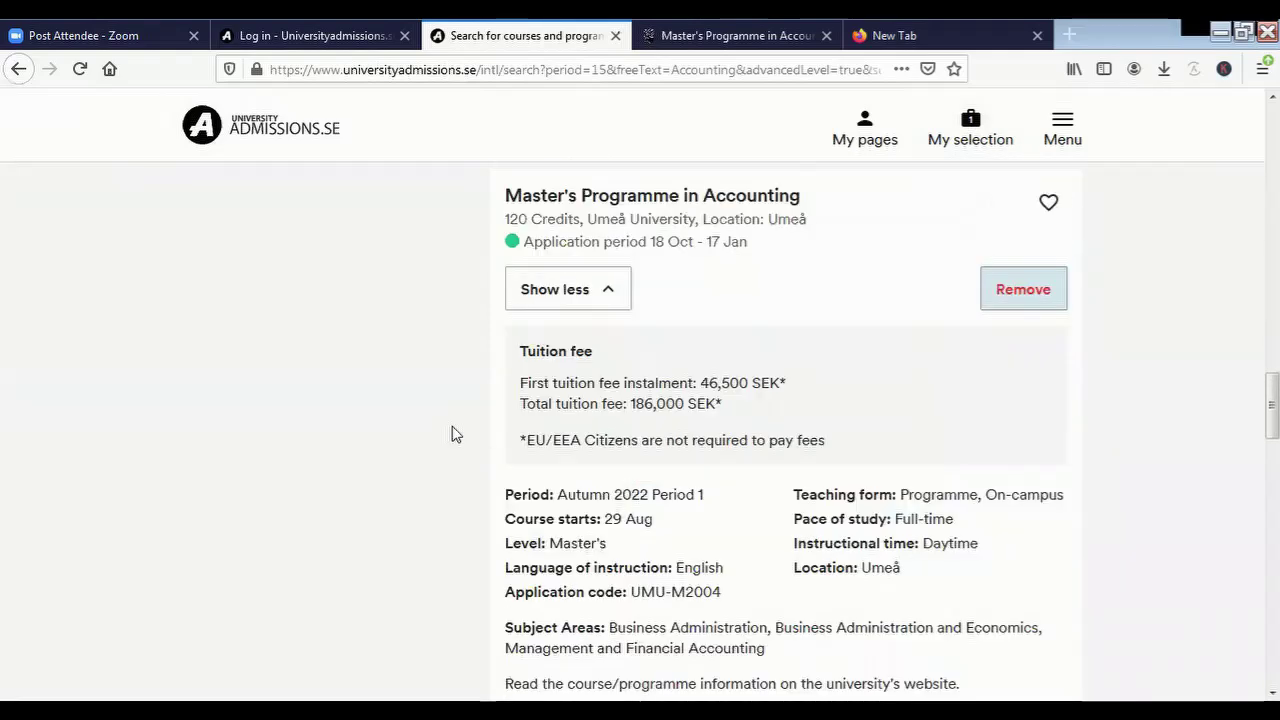
Select Lund University's Master's Programme (One year) in Accounting and Finance and the University of Gothenburg's Master of Science in Accounting and Financial Management
scroll(453, 434, "up", 2)
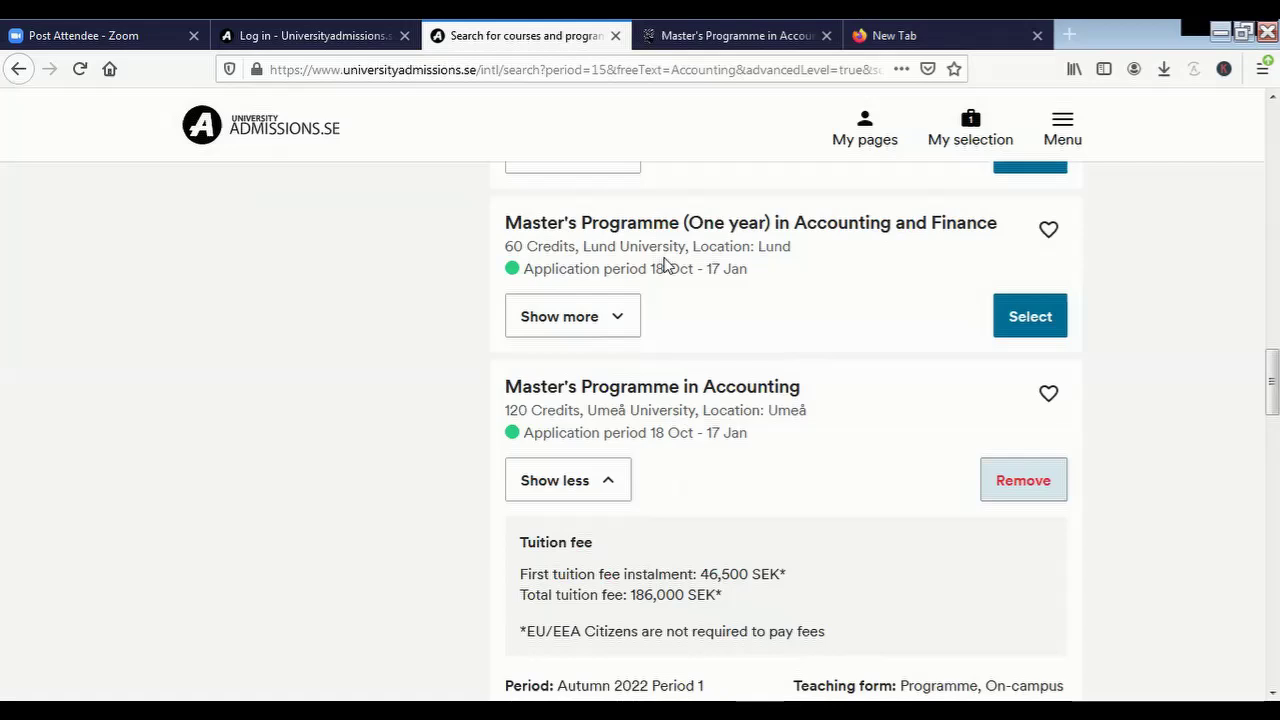
left_click(1031, 318)
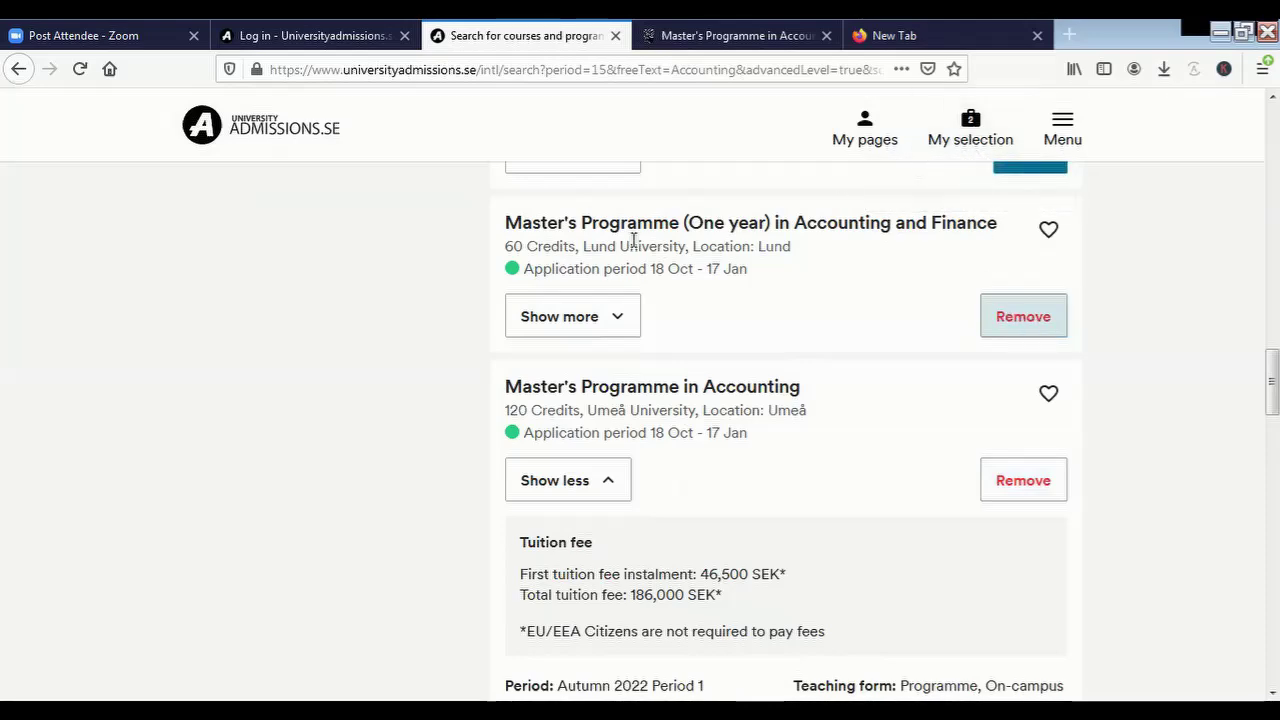
scroll(366, 475, "up", 4)
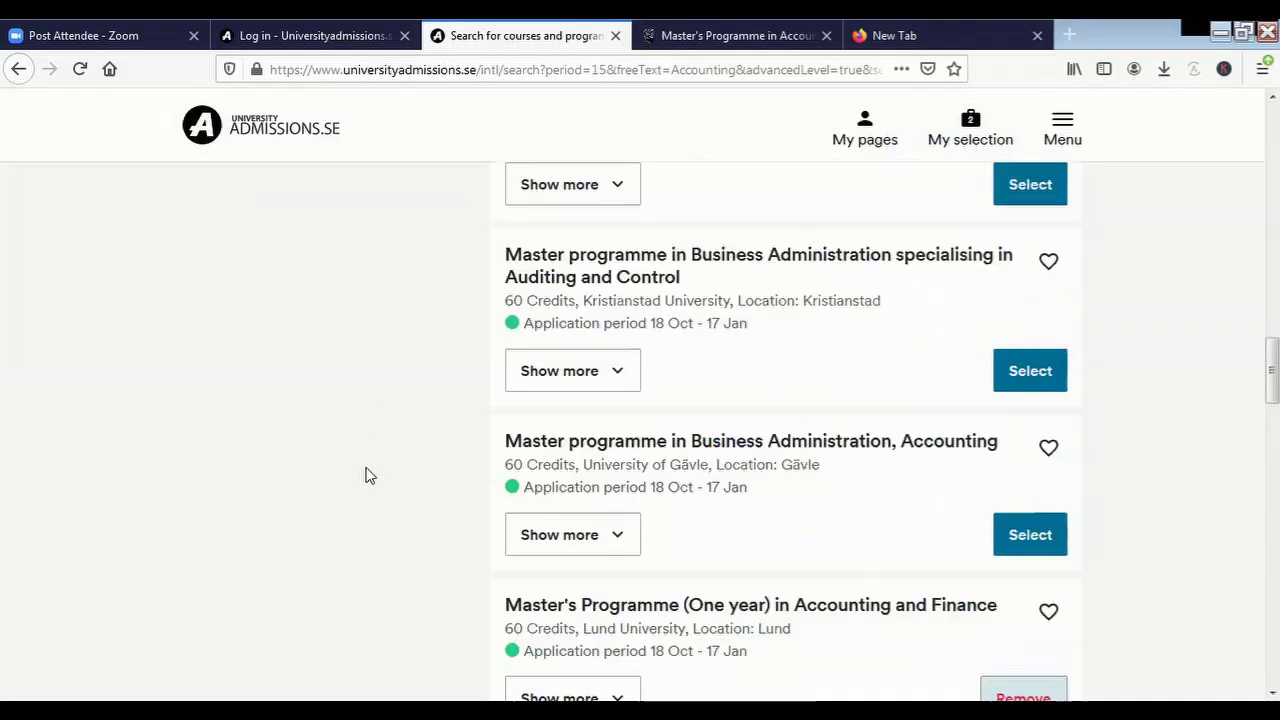
scroll(366, 475, "up", 4)
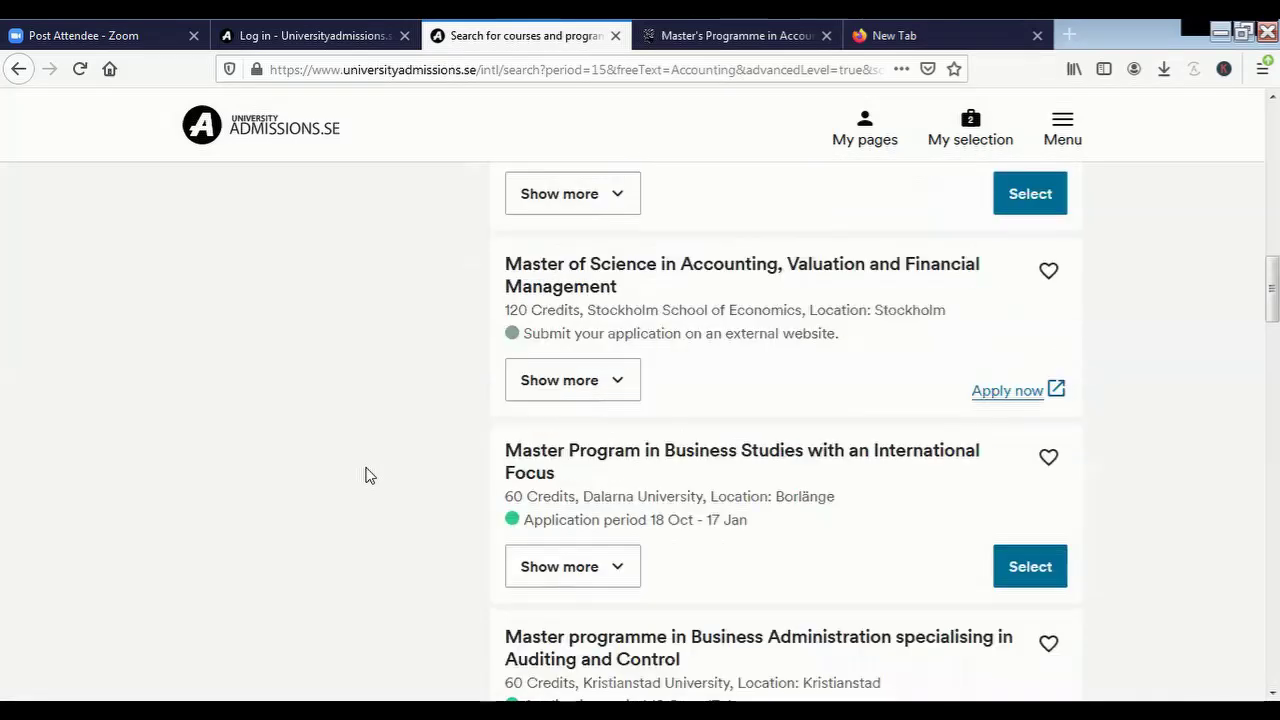
scroll(366, 475, "up", 2)
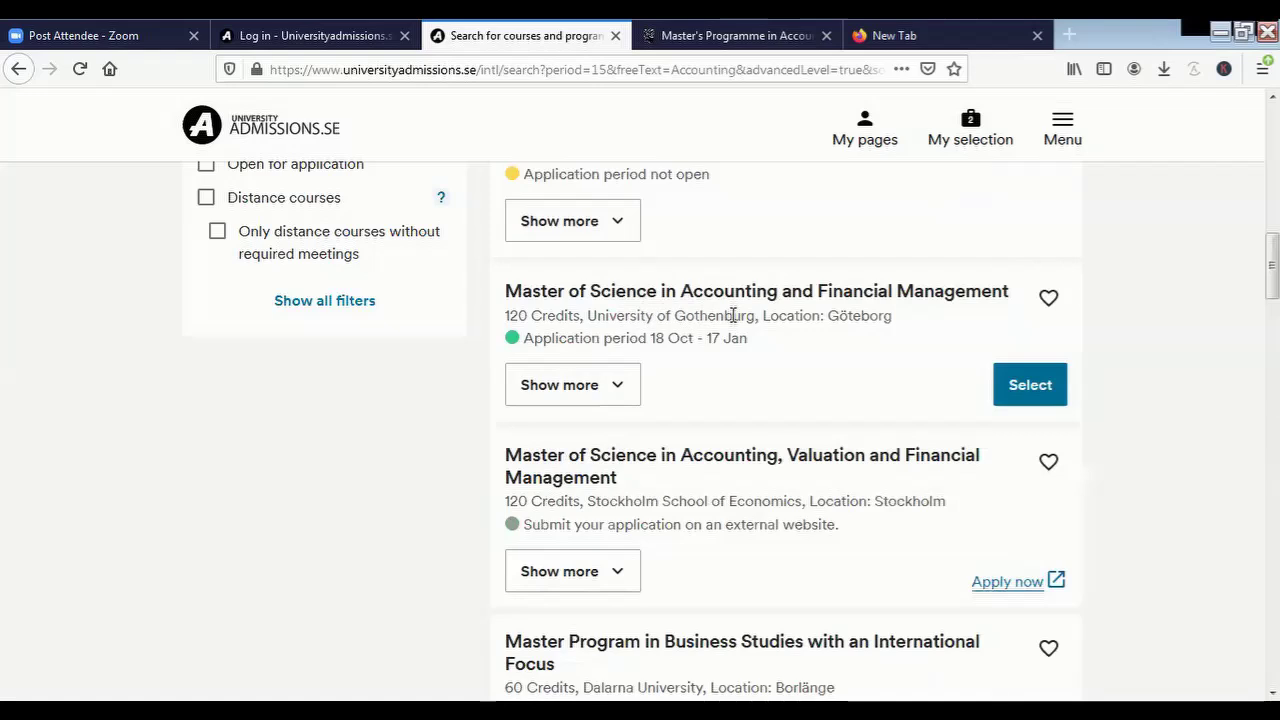
left_click(1038, 384)
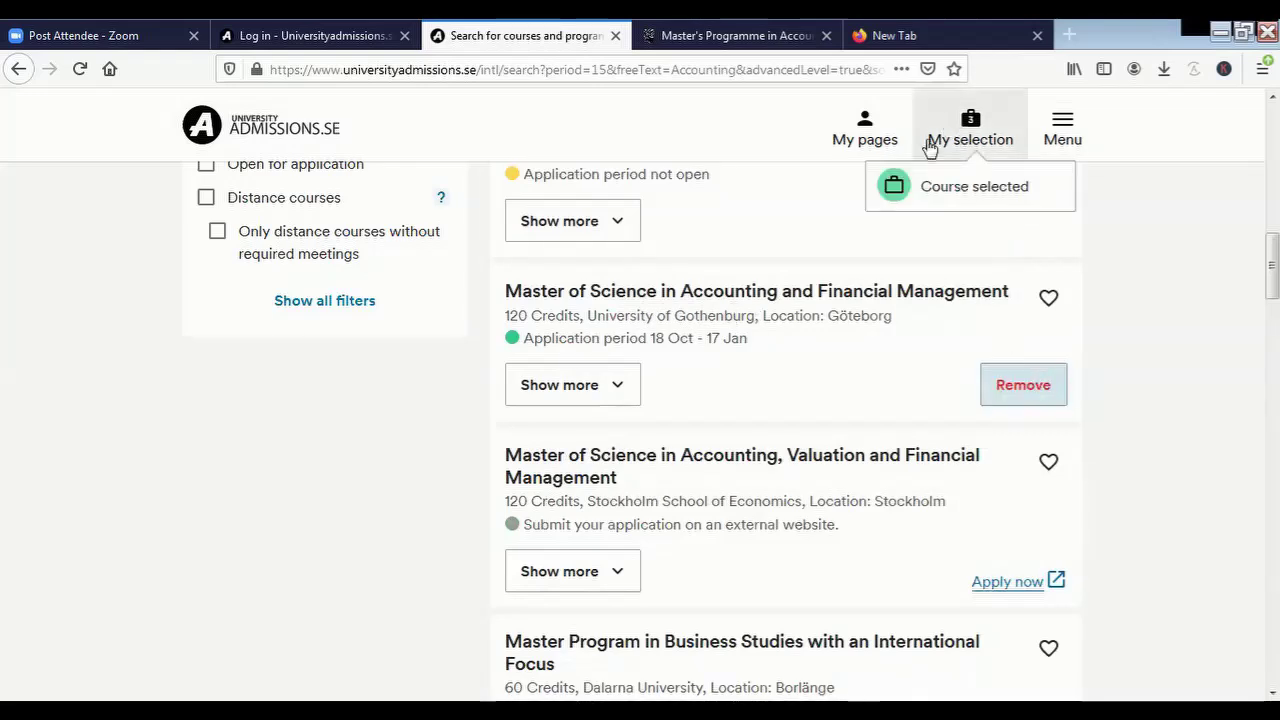
Select Uppsala University's Master's Programme in Accounting and Financial Management - Financial Accounting from the search results
scroll(497, 563, "down", 2)
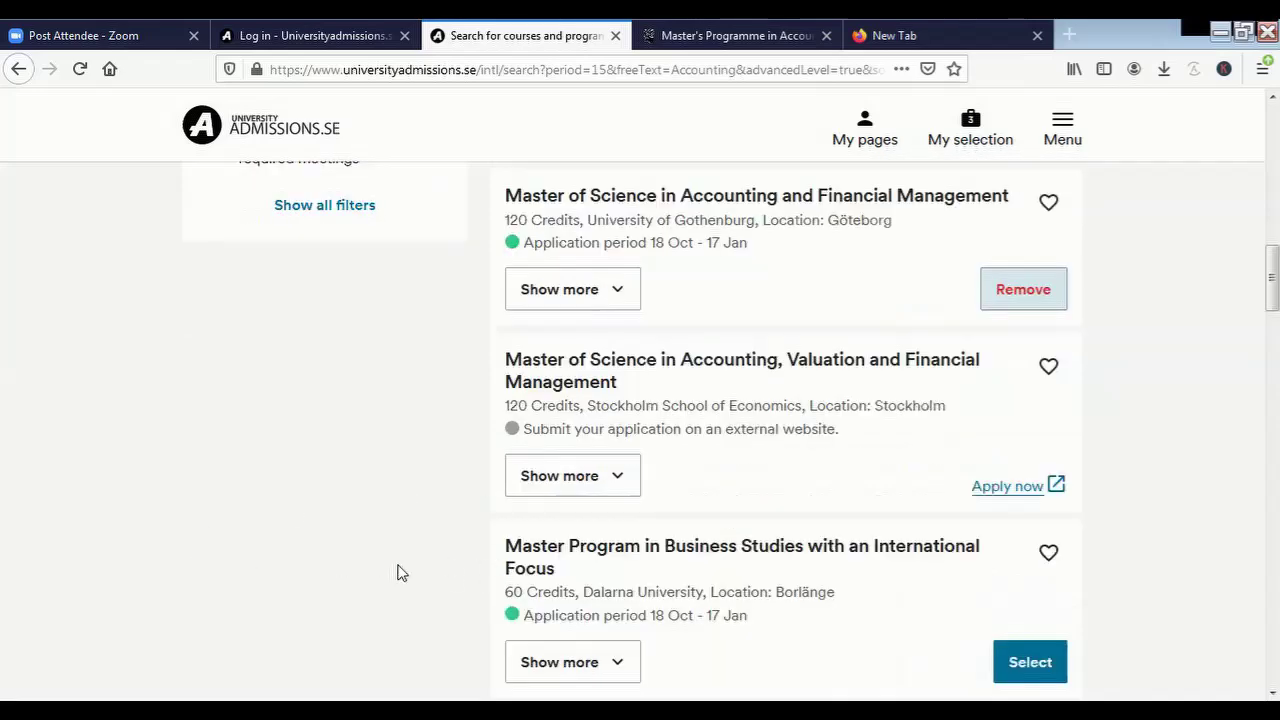
scroll(494, 580, "down", 7)
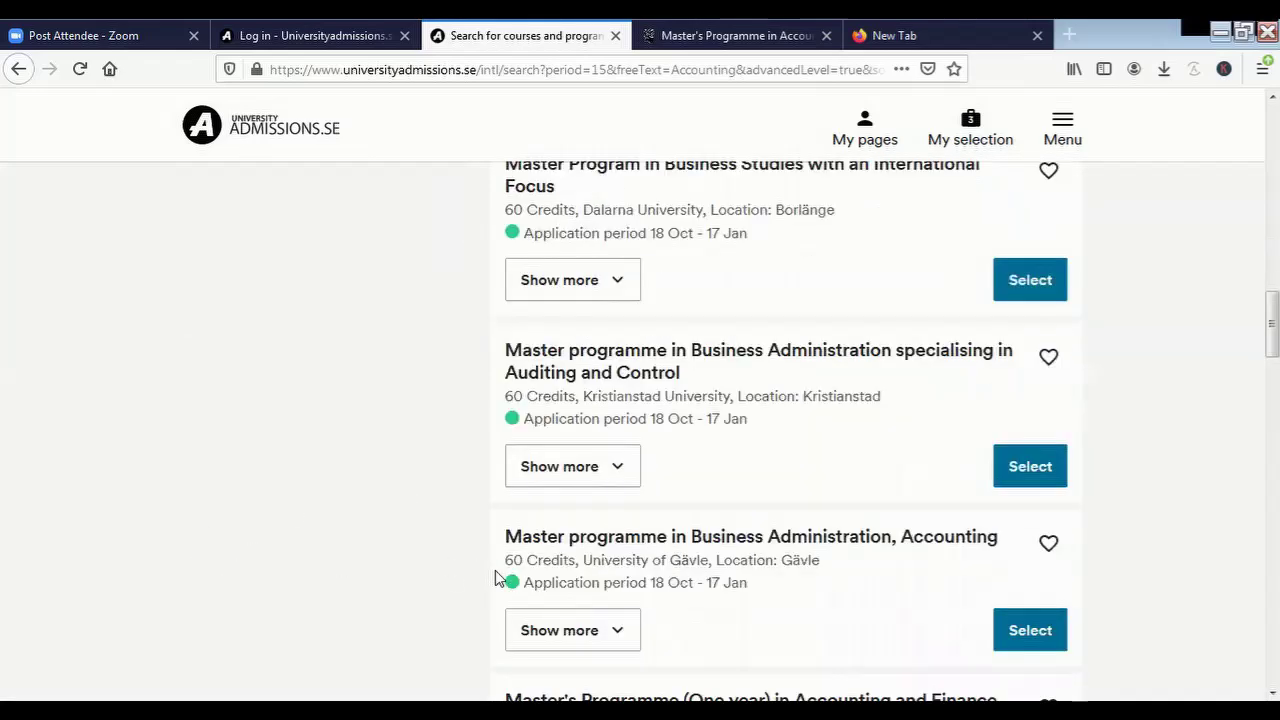
scroll(495, 578, "down", 4)
scroll(495, 578, "down", 2)
left_click(495, 576)
scroll(495, 578, "down", 2)
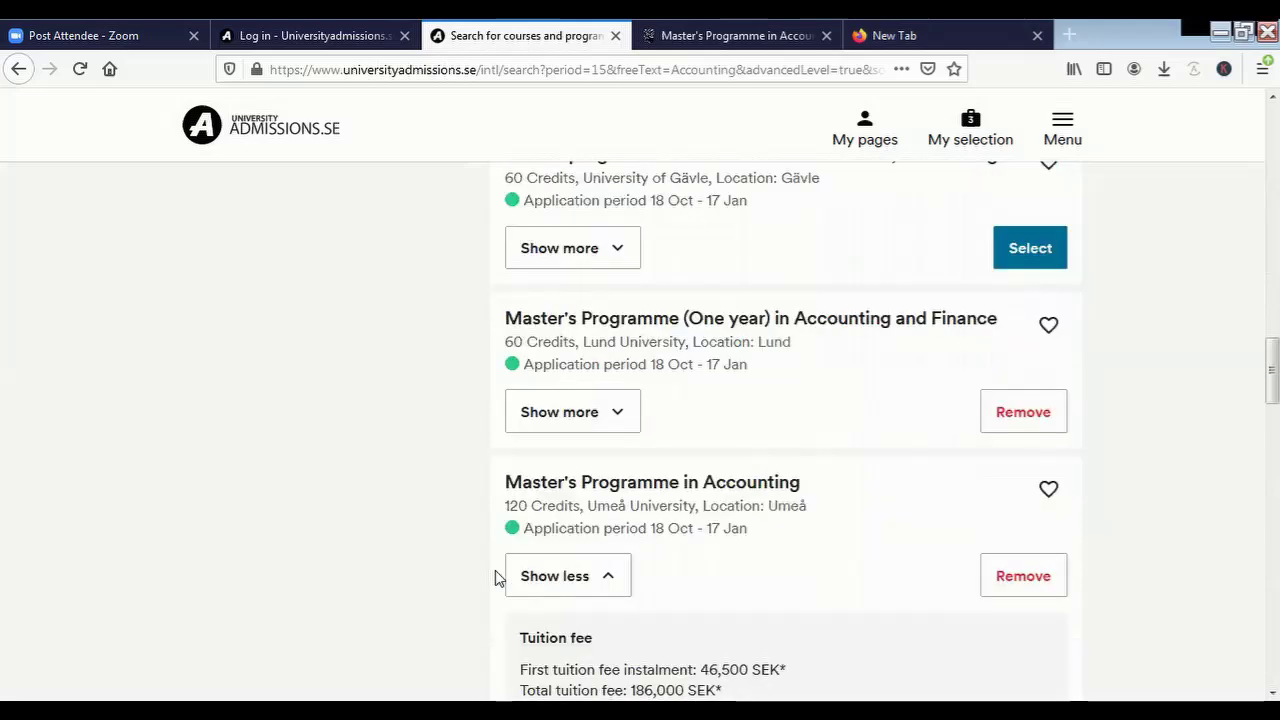
scroll(495, 577, "down", 7)
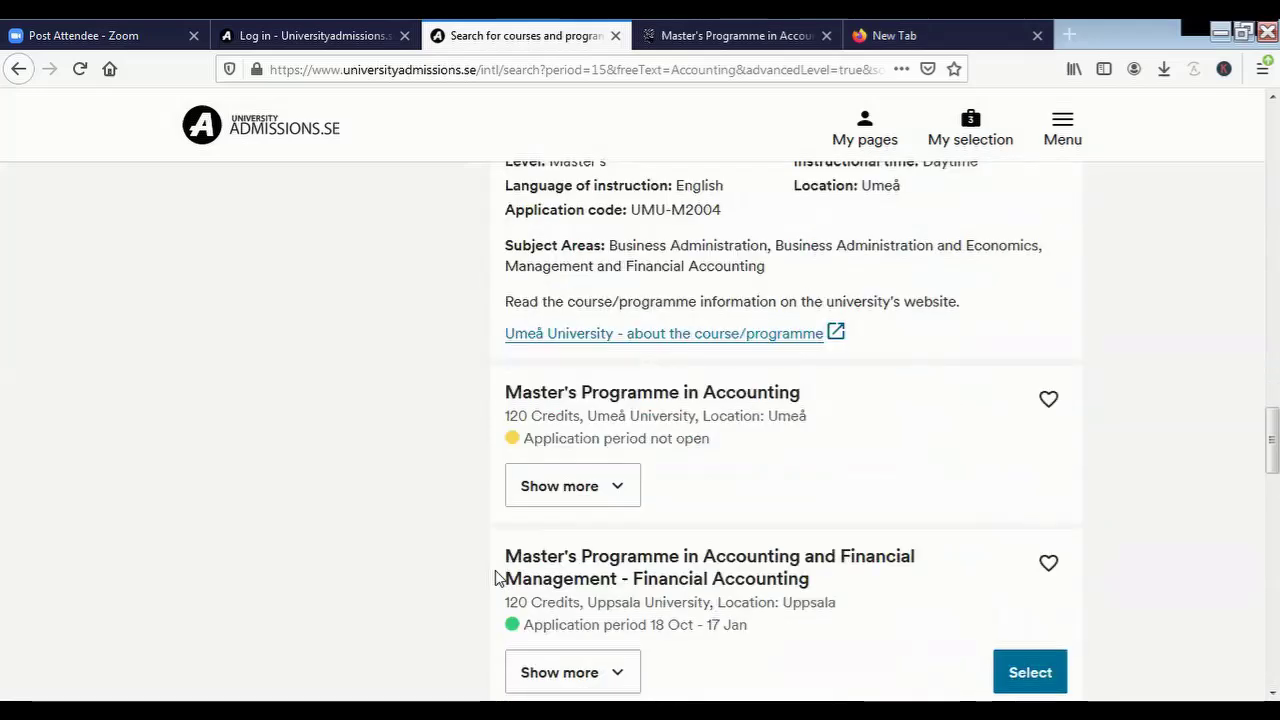
scroll(686, 472, "down", 1)
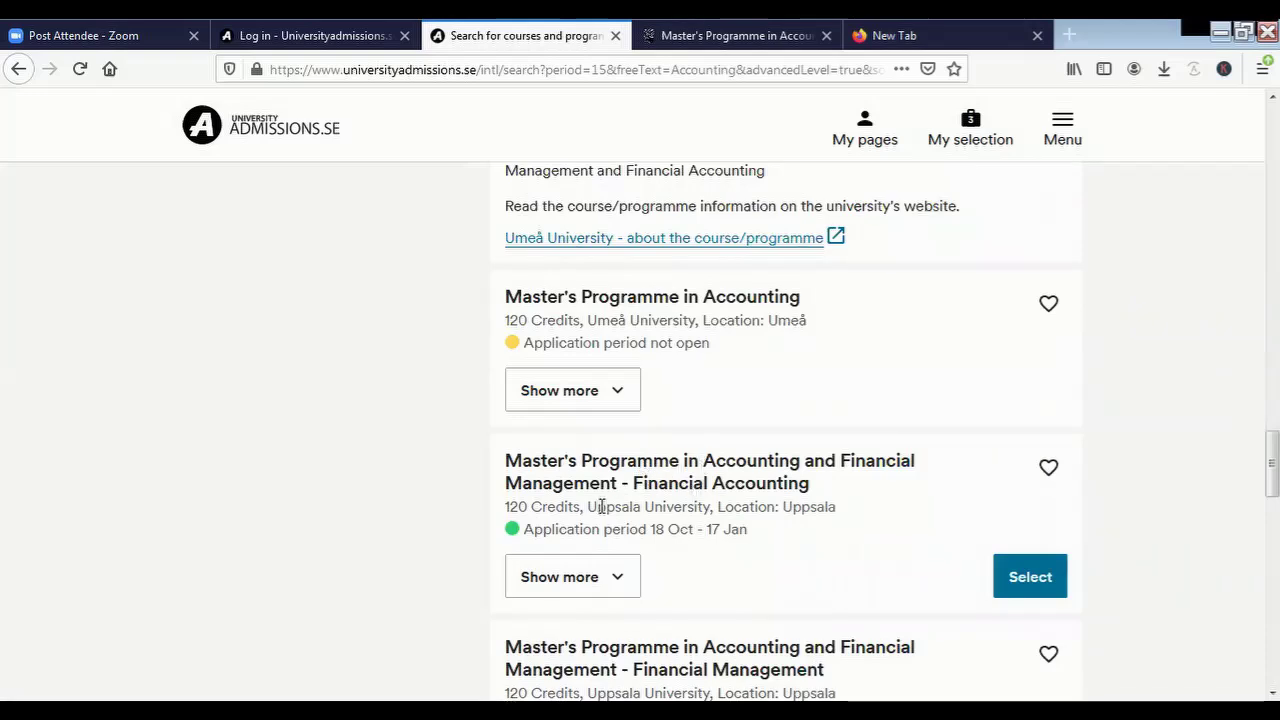
left_click(1052, 573)
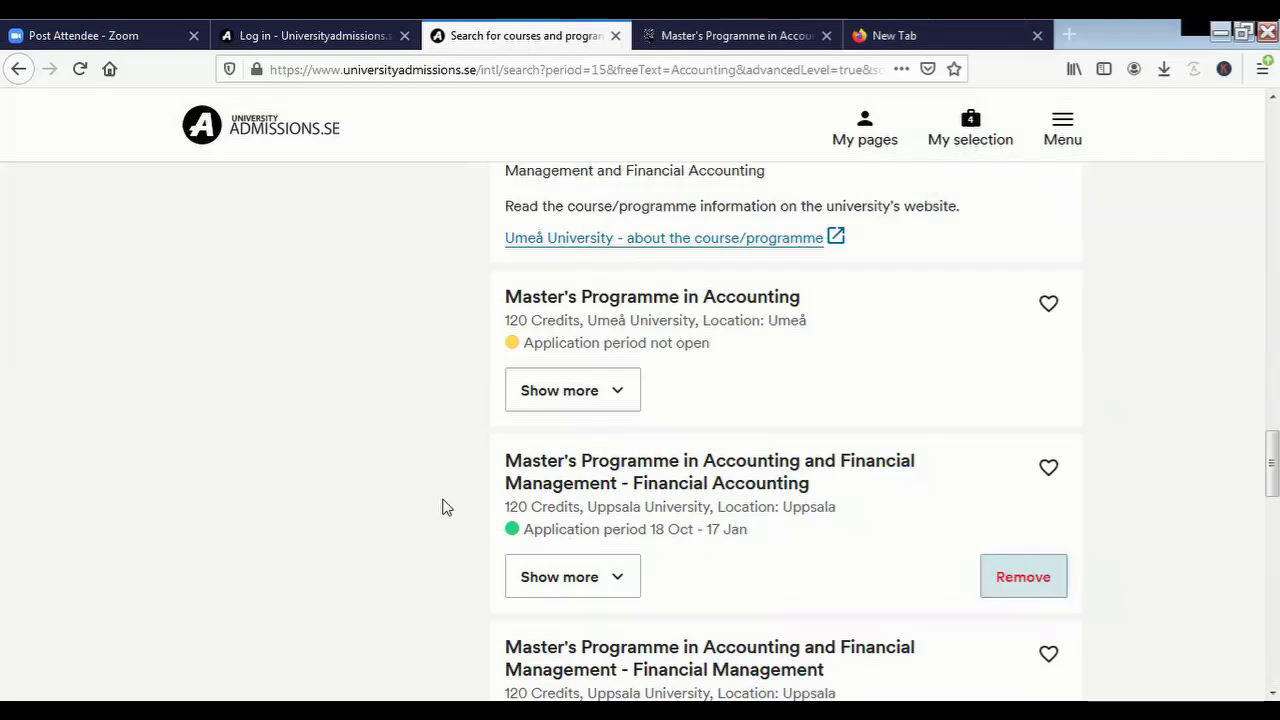
Open the list of selected courses and programmes, review the choices and start the application
left_click(970, 137)
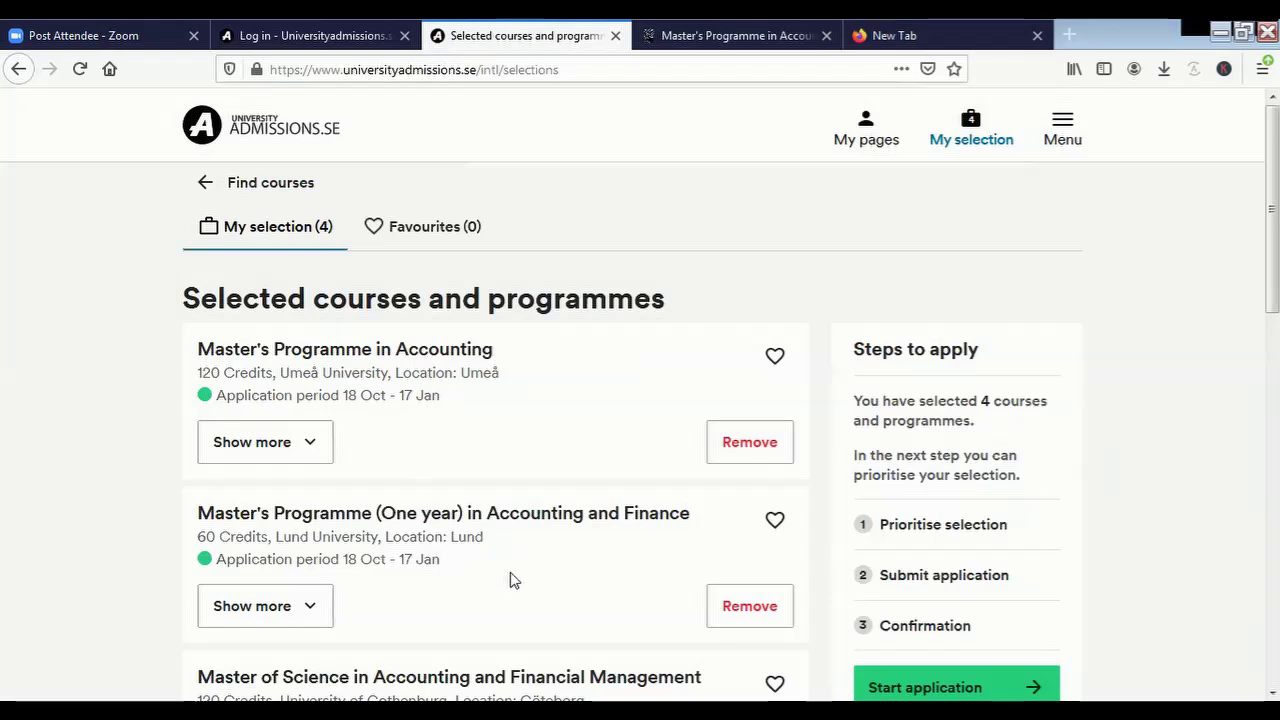
scroll(510, 580, "down", 2)
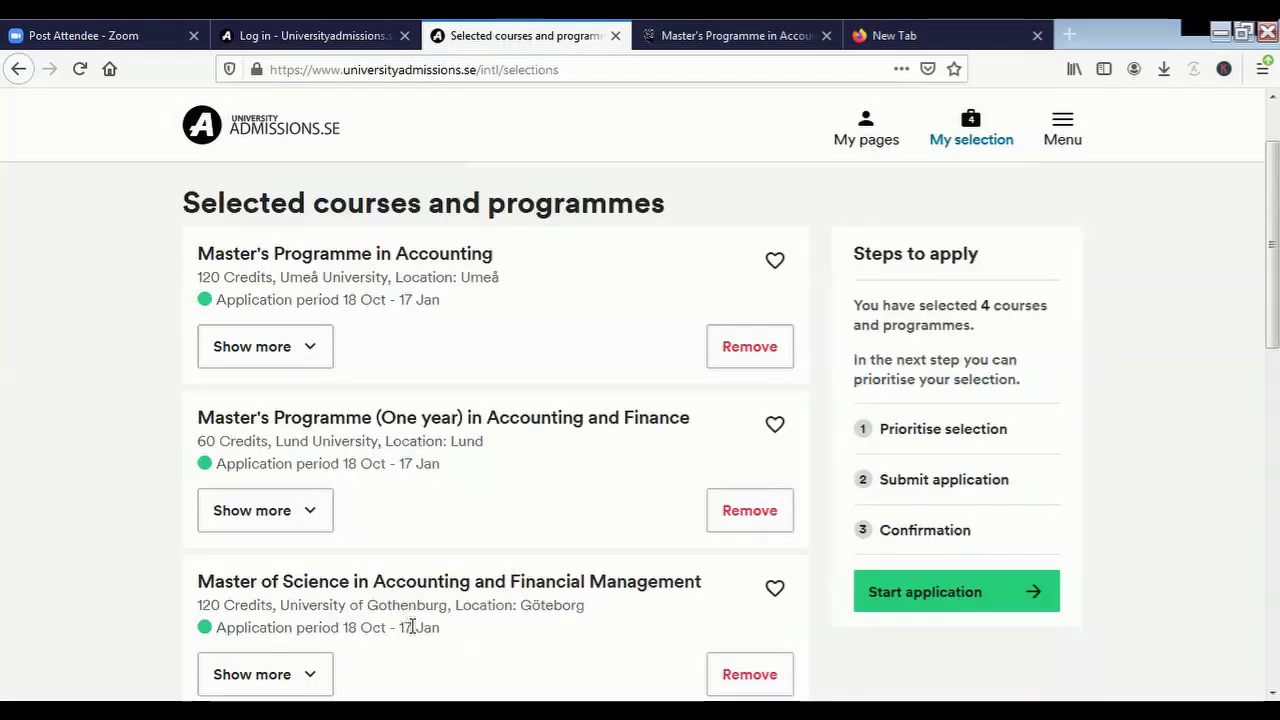
scroll(416, 627, "down", 4)
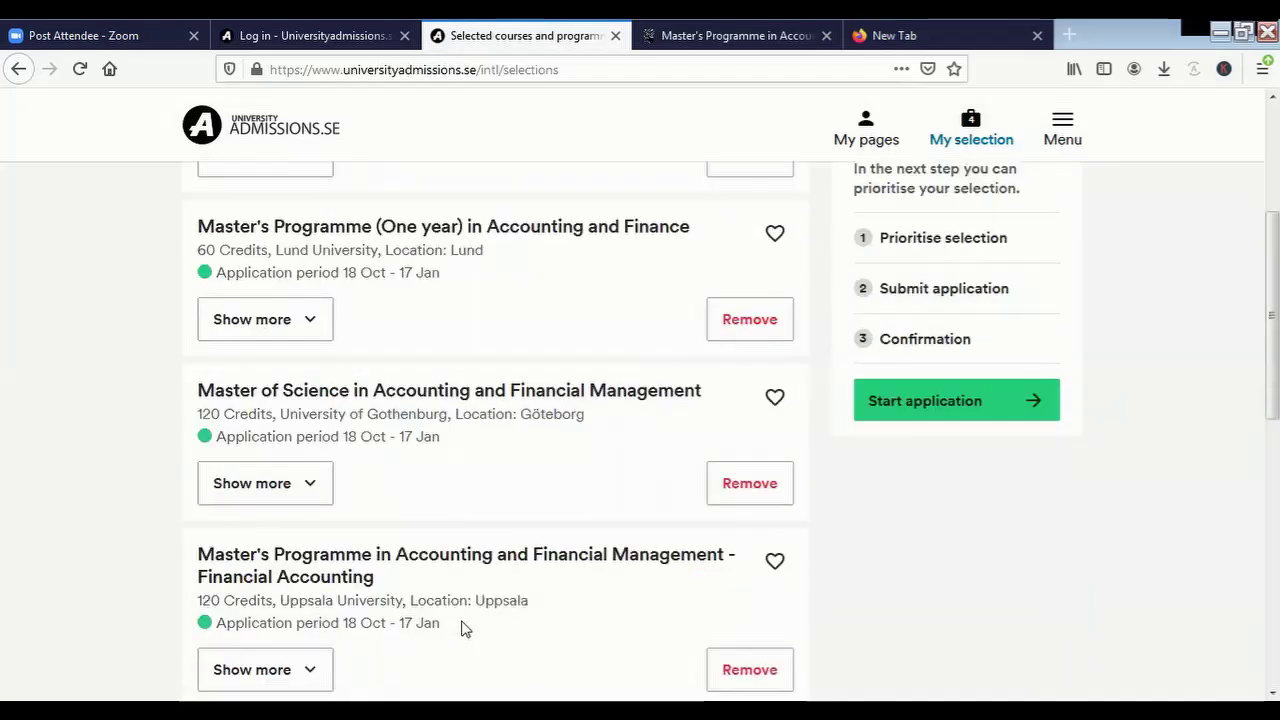
scroll(463, 627, "up", 4)
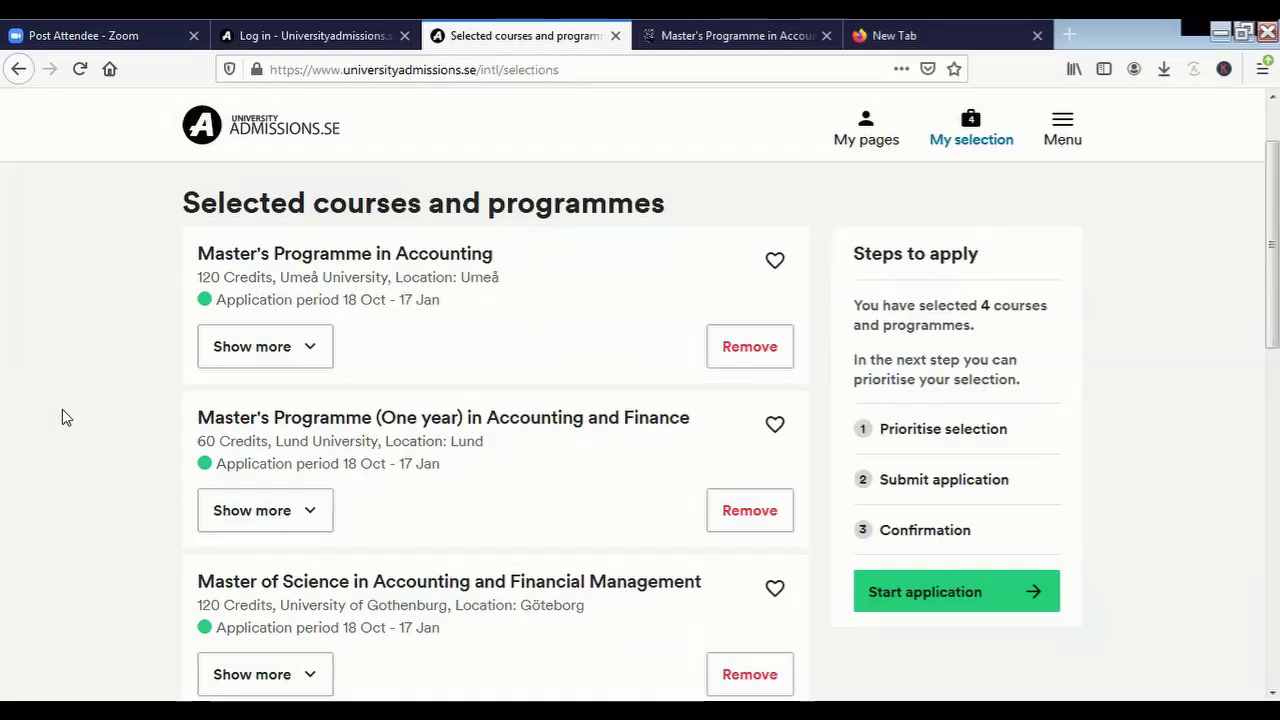
scroll(62, 417, "up", 2)
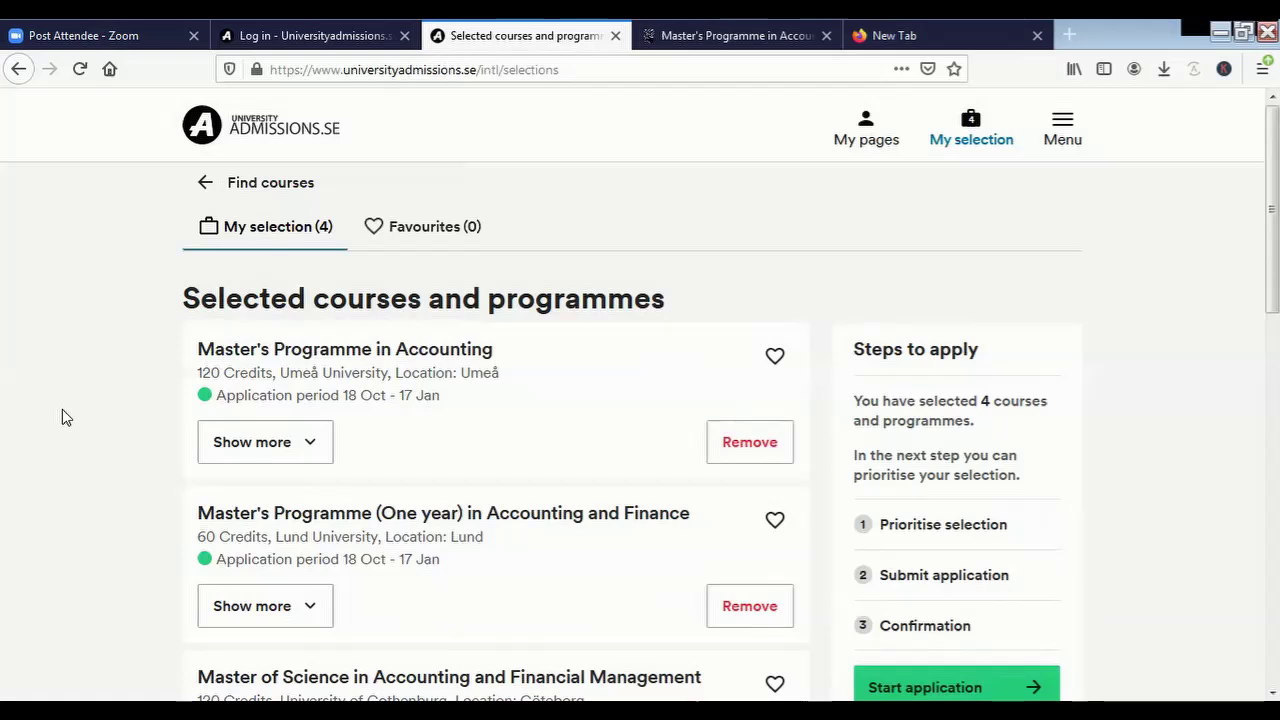
scroll(448, 563, "down", 2)
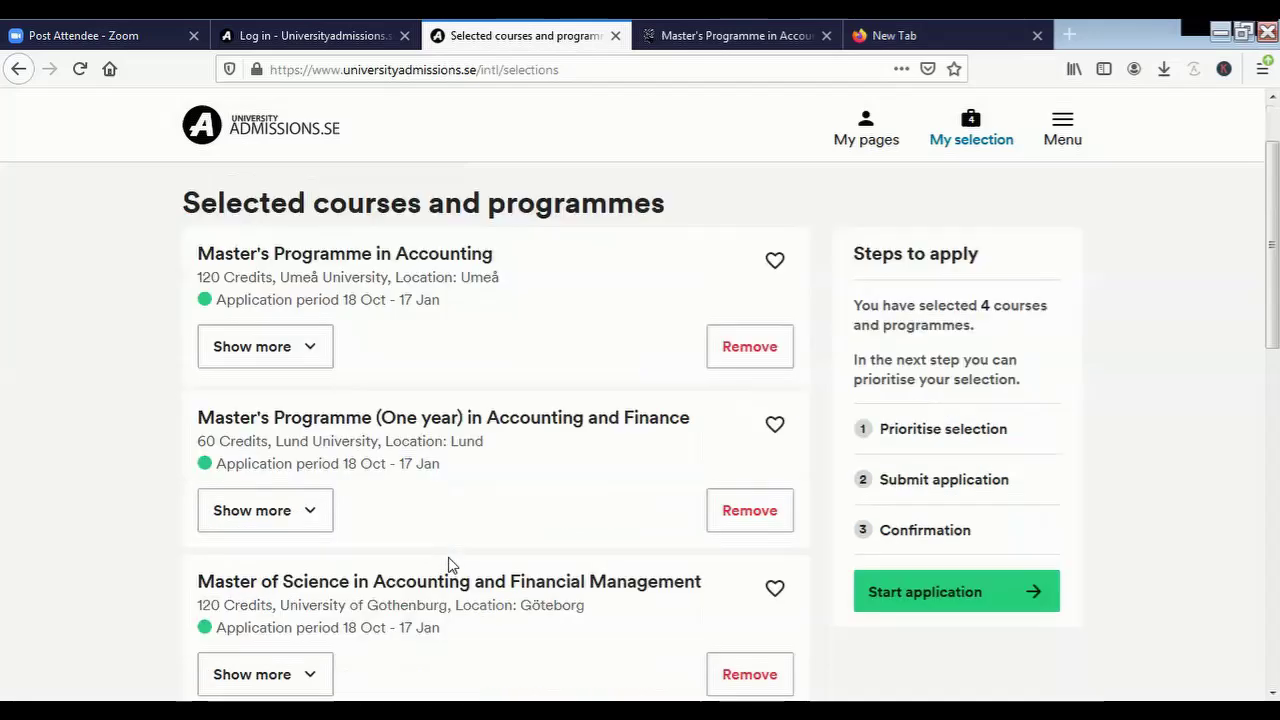
scroll(497, 527, "down", 1)
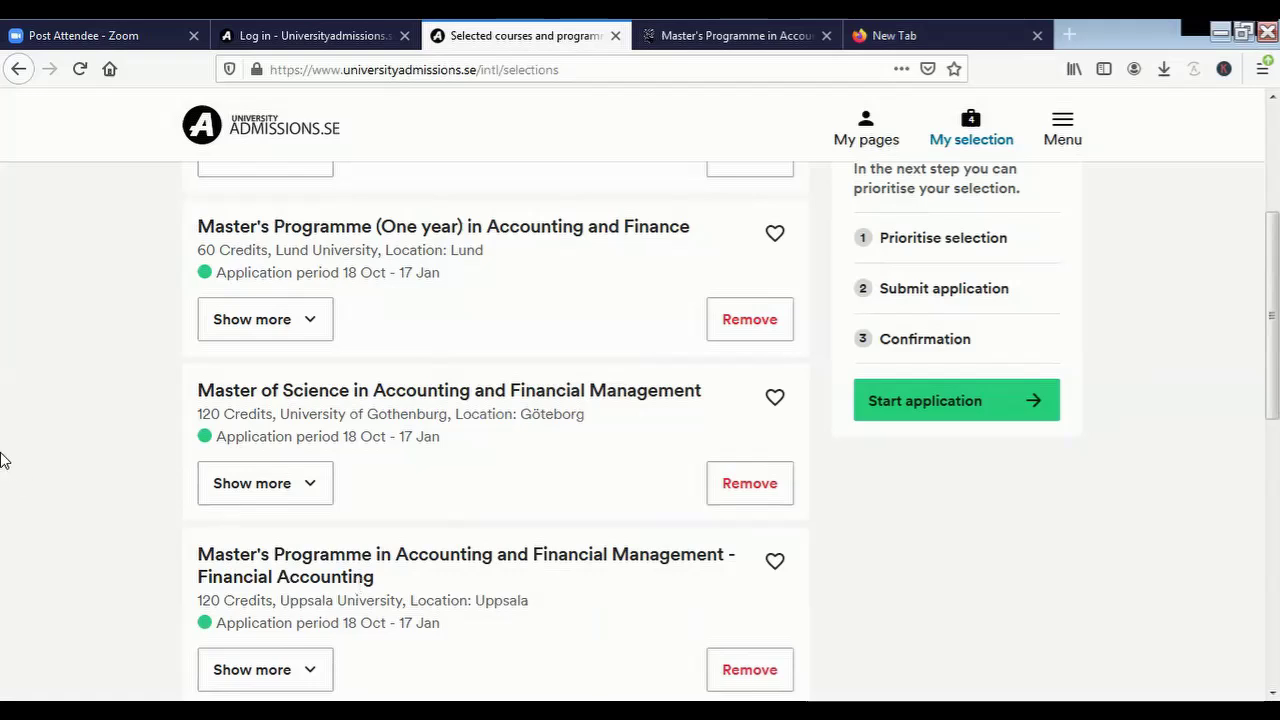
scroll(2, 460, "up", 3)
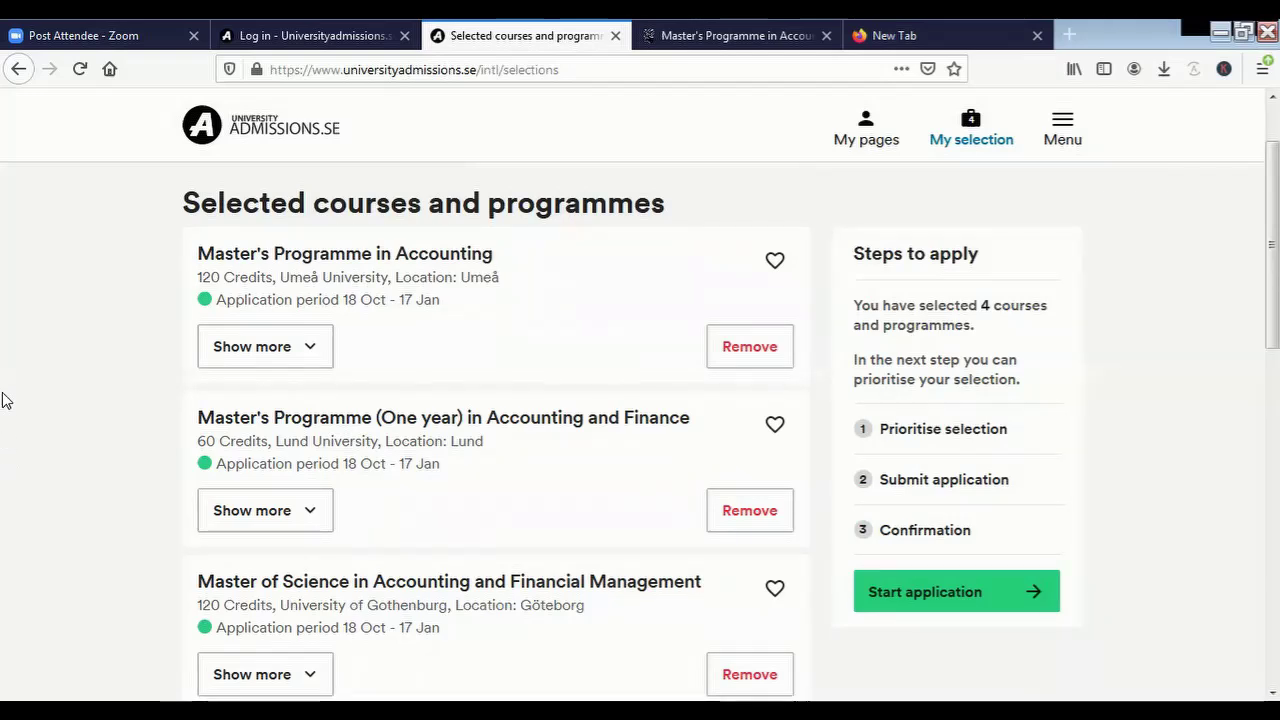
left_click(934, 600)
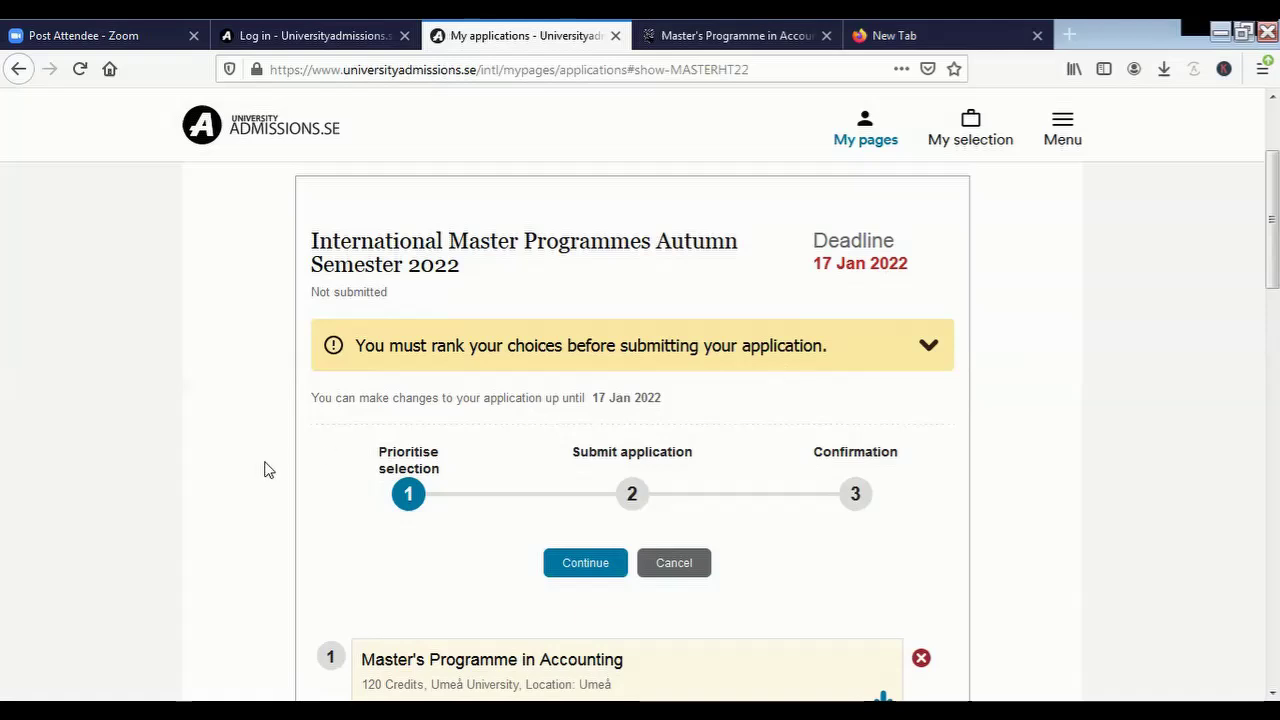
Review the programme ranking, moving Umeå University's Master's Programme in Accounting down to rank 2 and back up to rank 1
scroll(266, 469, "down", 4)
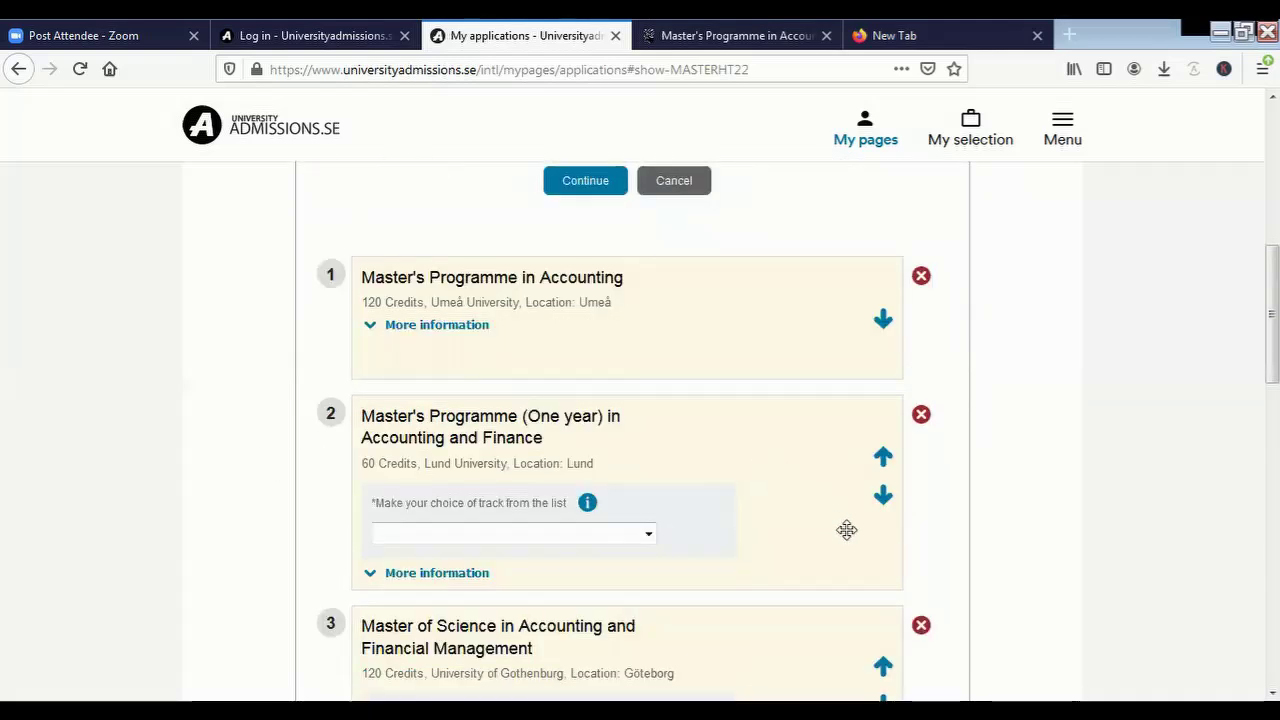
scroll(847, 529, "down", 4)
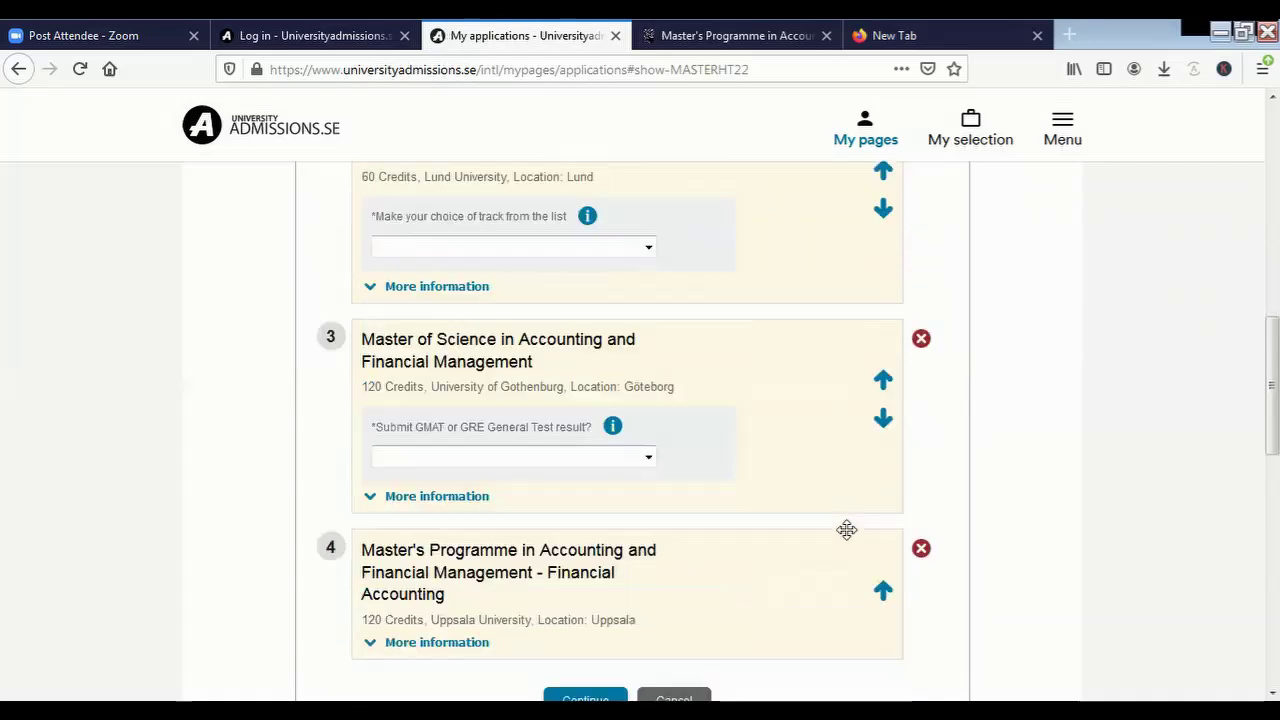
scroll(847, 529, "up", 2)
scroll(847, 529, "up", 2)
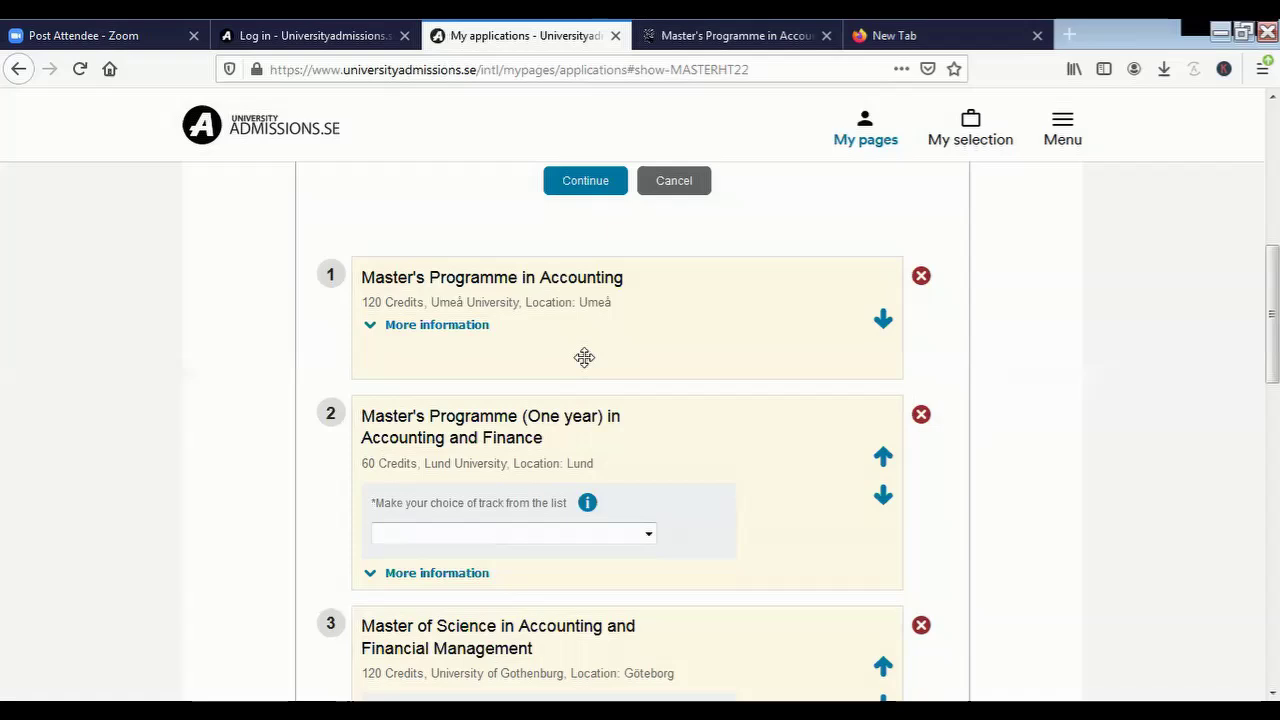
left_click(883, 320)
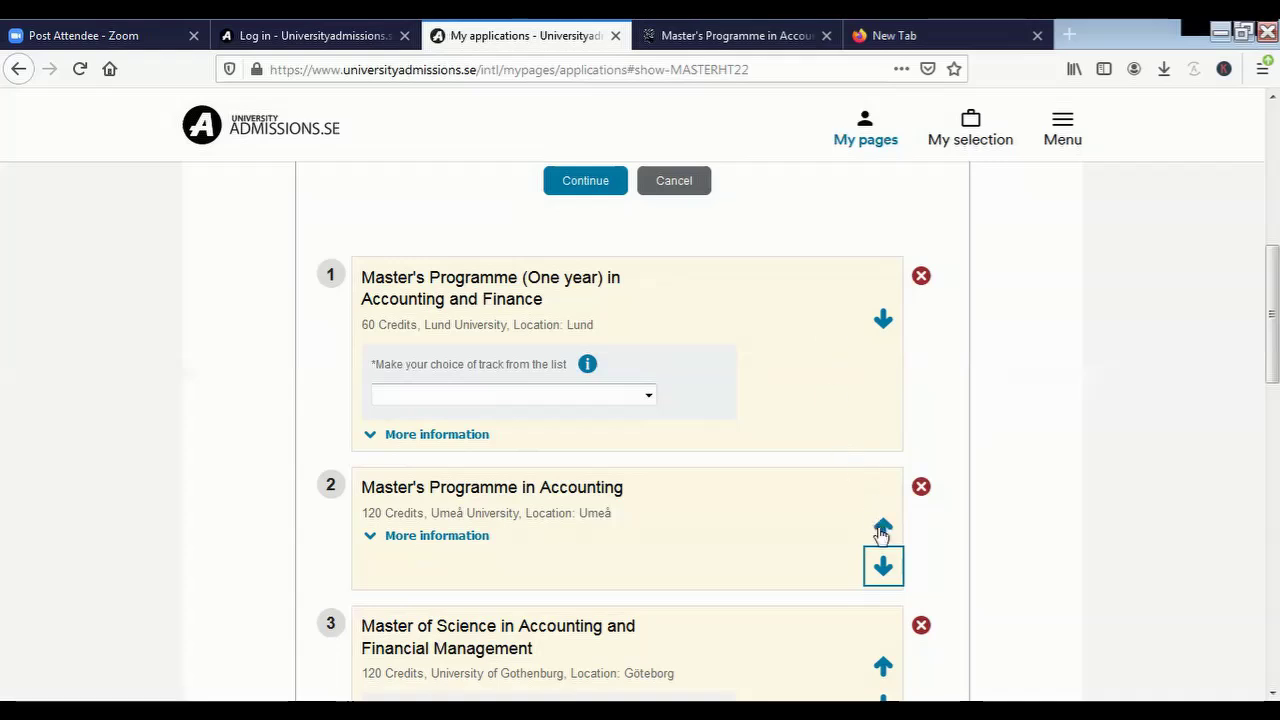
left_click(883, 526)
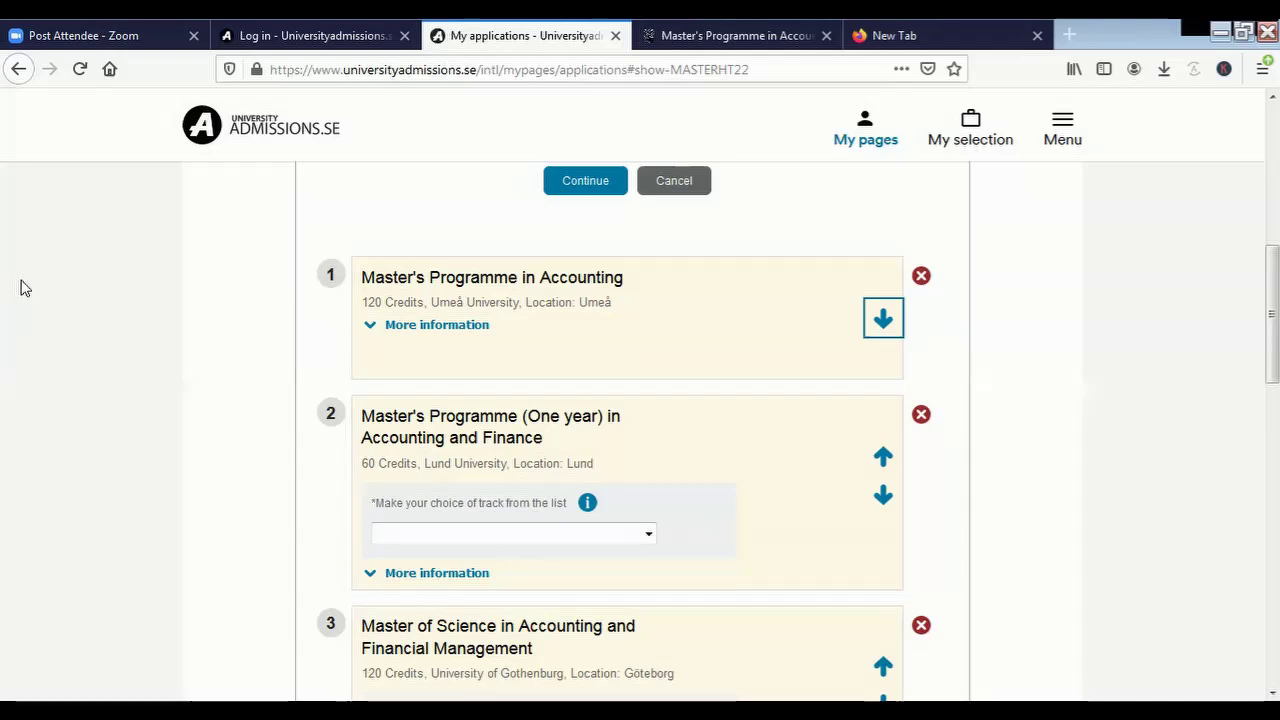
Try to continue from prioritising the selection to the application submission stage
left_click_drag(1272, 316, 1272, 457)
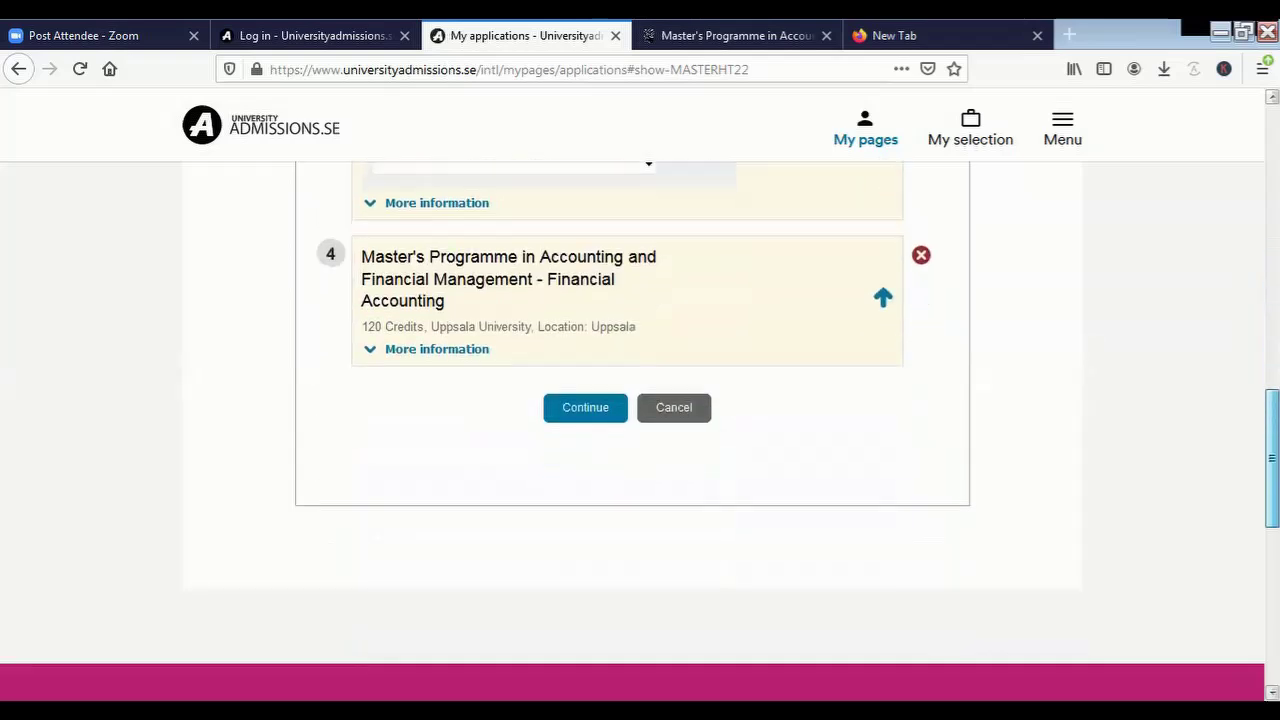
left_click(567, 416)
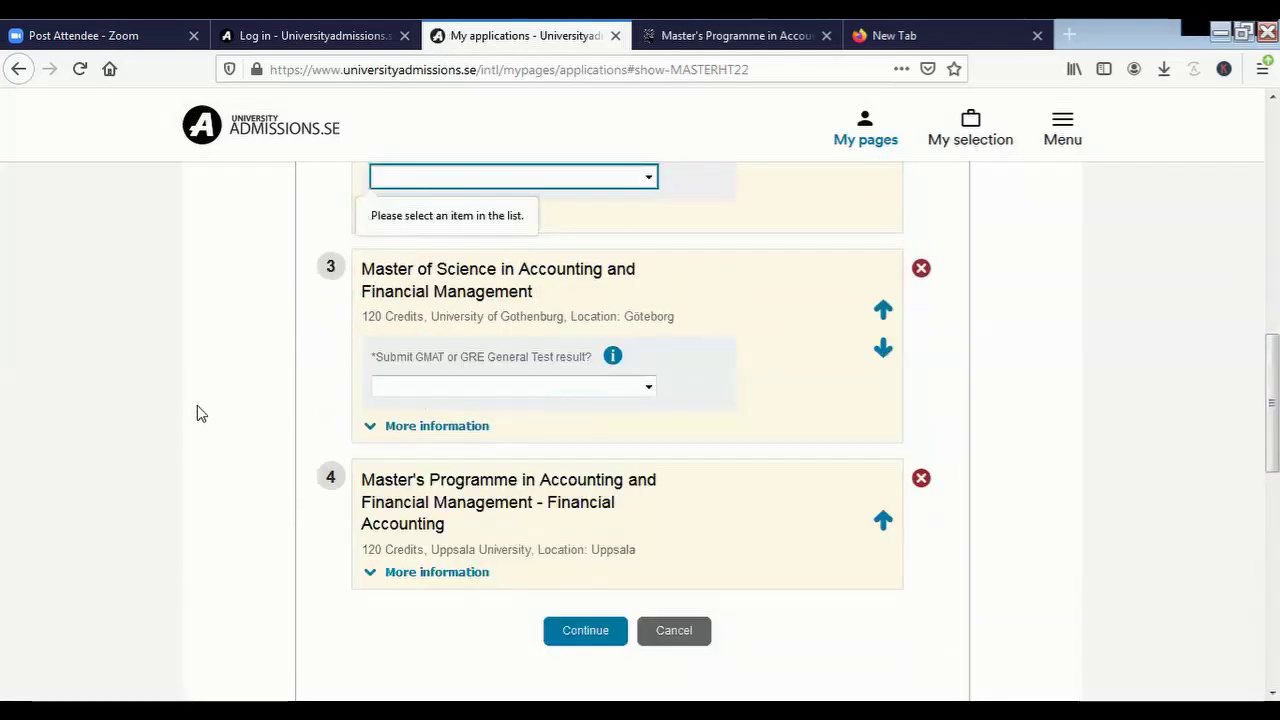
scroll(197, 407, "up", 4)
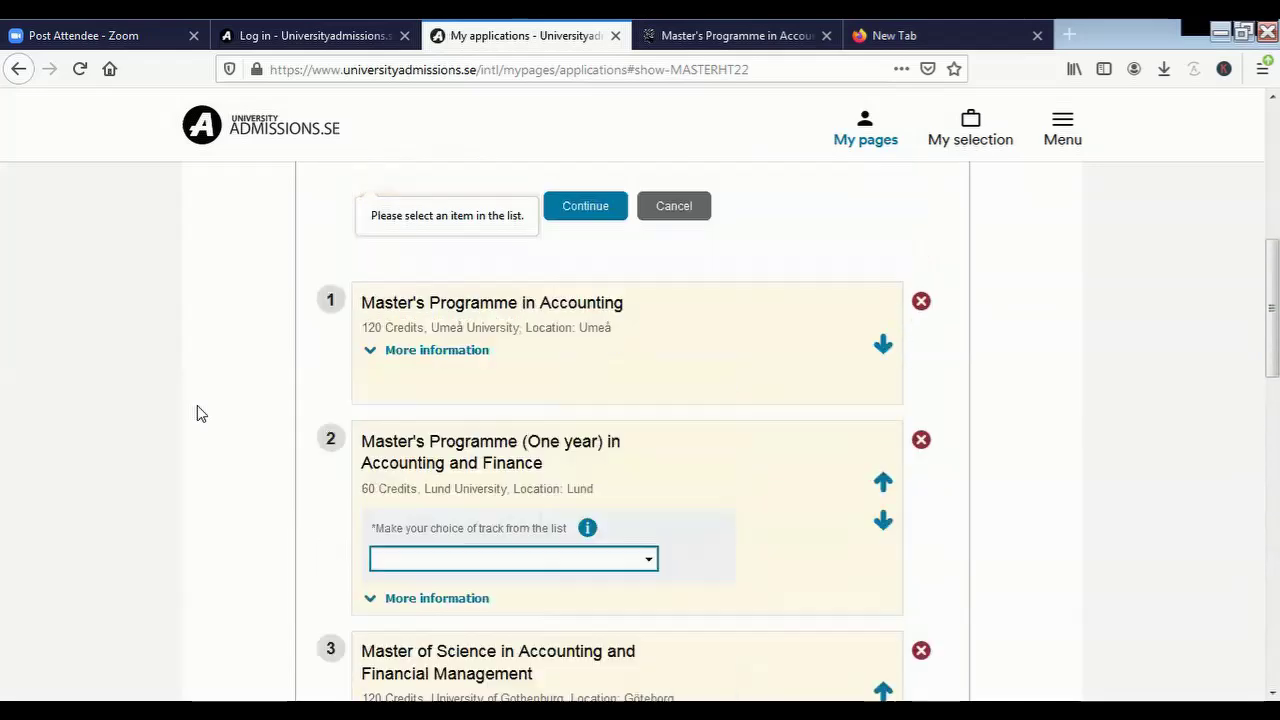
scroll(199, 413, "up", 3)
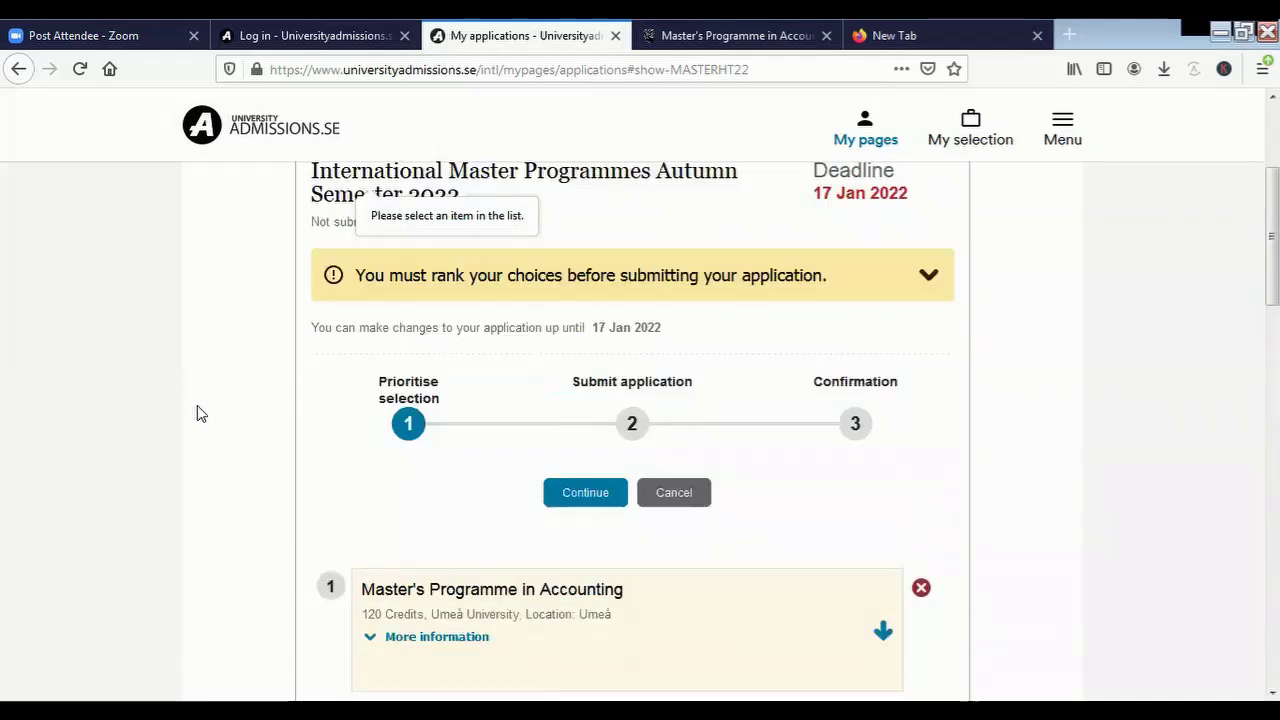
Choose the Accounting and Management Control track for Lund University's one-year programme in Accounting and Finance
scroll(197, 405, "down", 6)
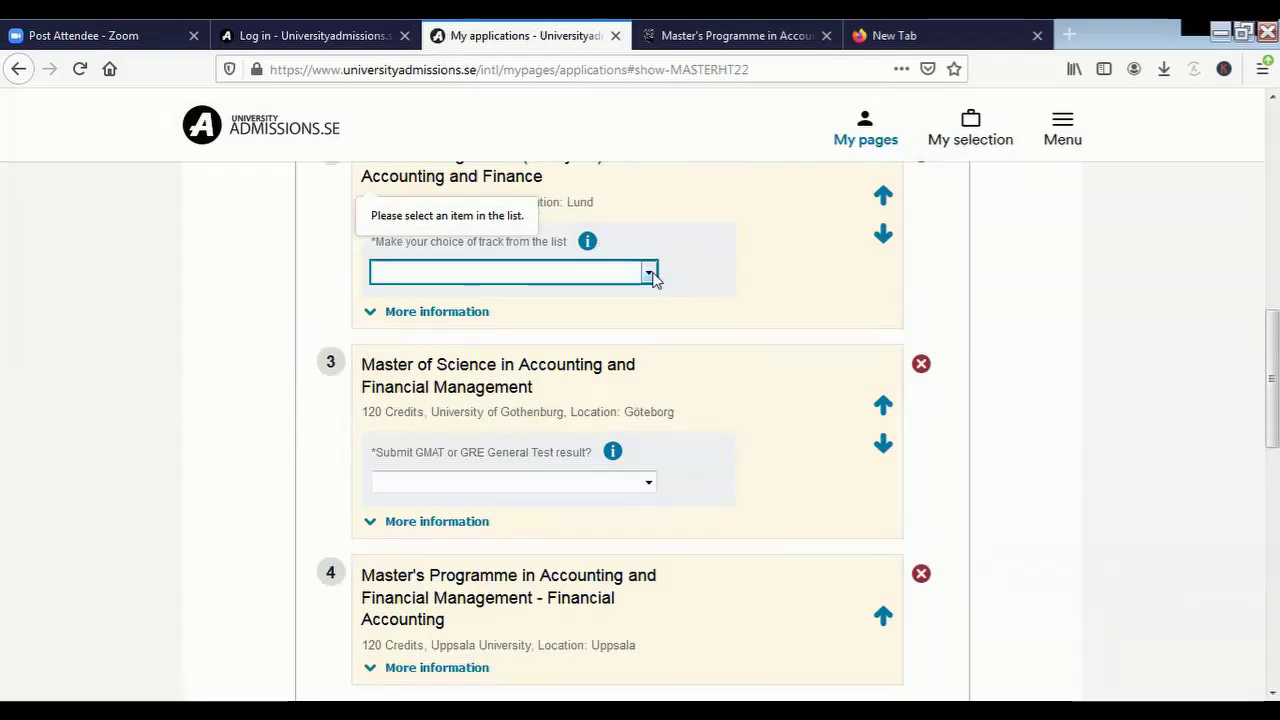
left_click(649, 273)
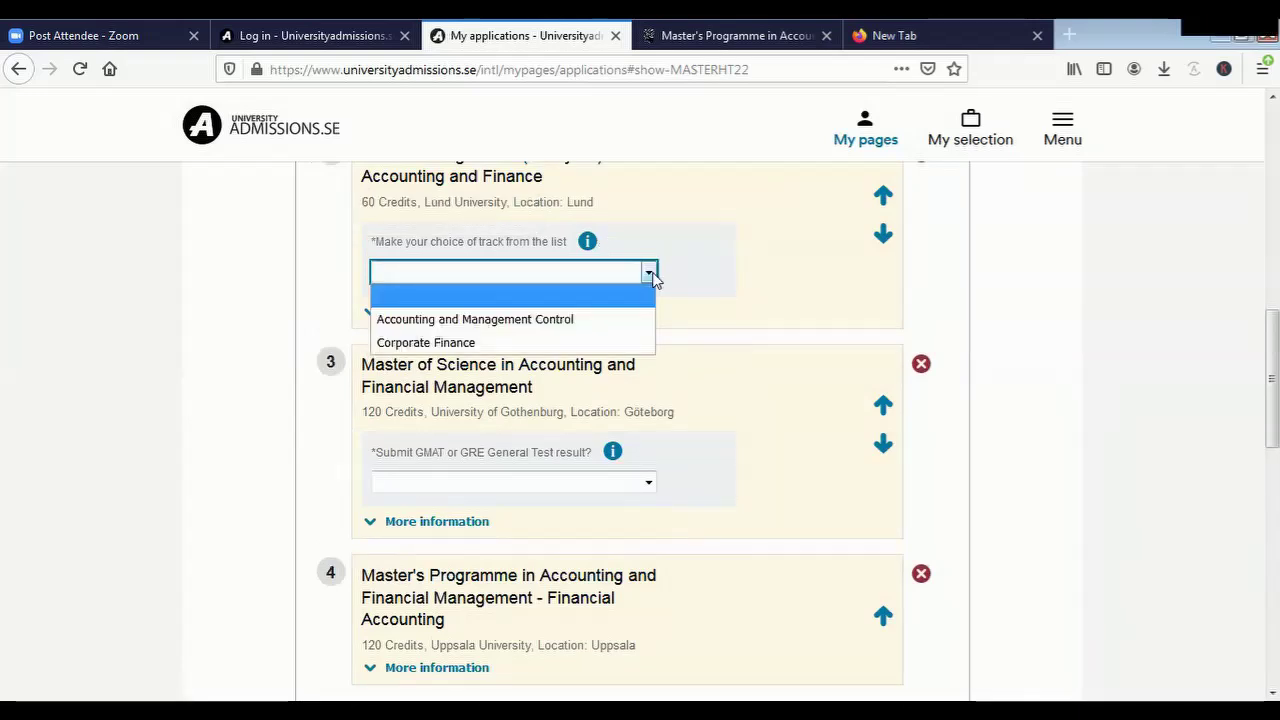
left_click(401, 322)
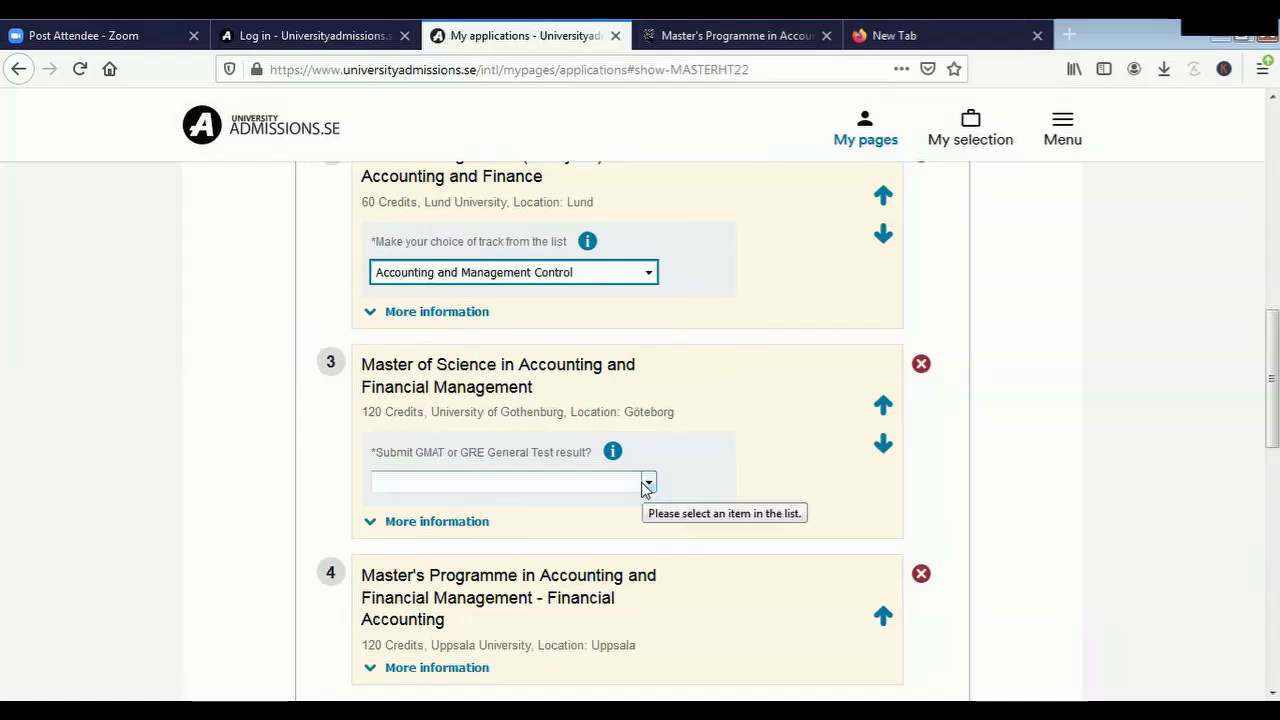
Choose "I will not submit GMAT or GRE General Test result" for the University of Gothenburg's Master of Science in Accounting and Financial Management
left_click(648, 484)
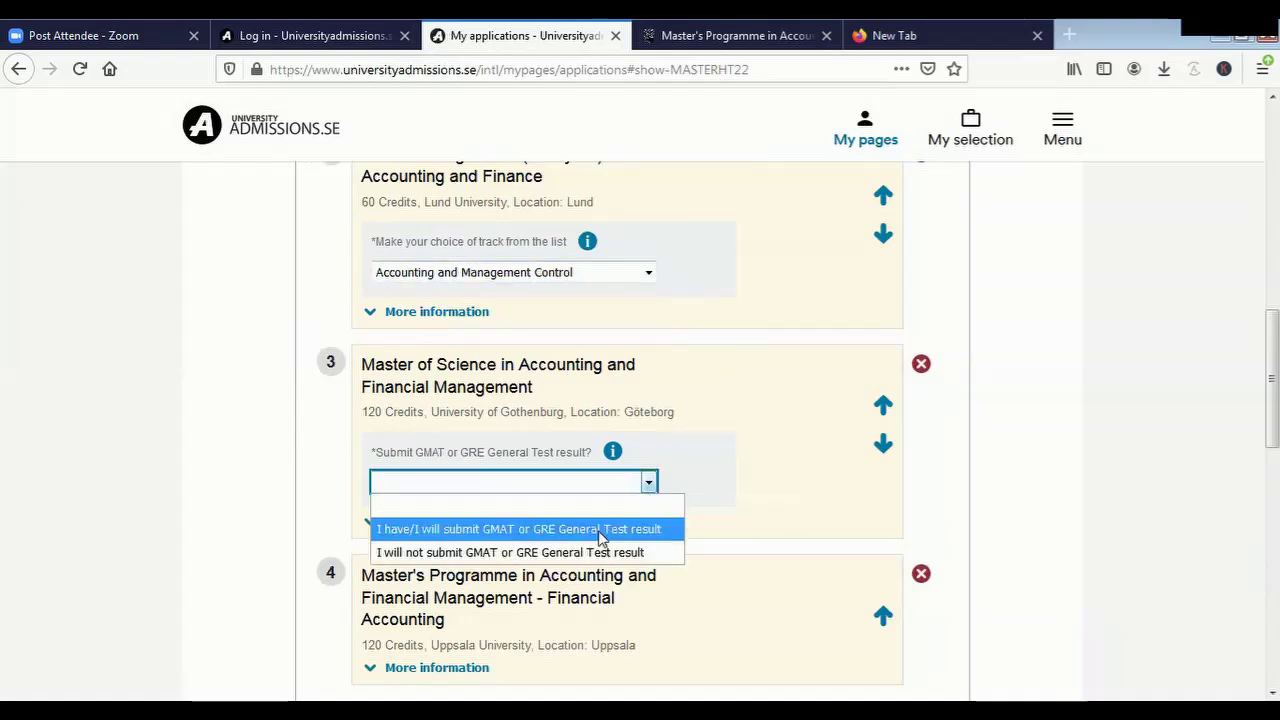
left_click(650, 483)
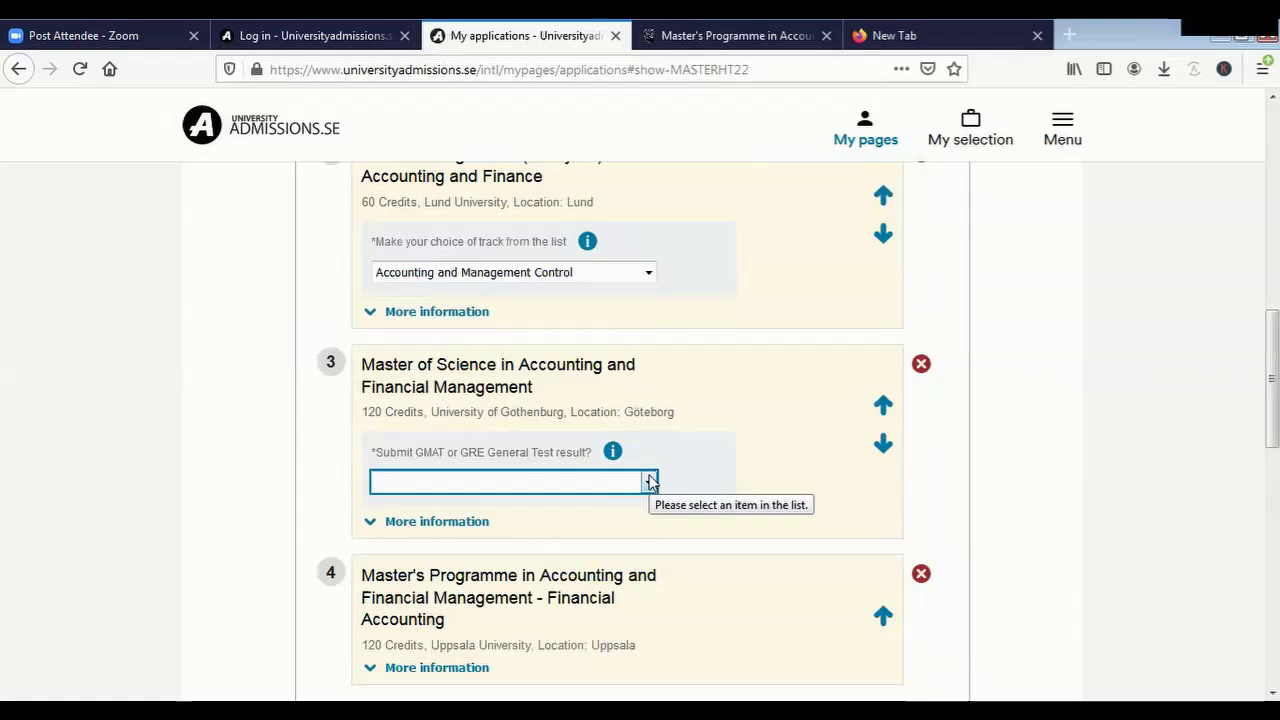
scroll(190, 450, "down", 3)
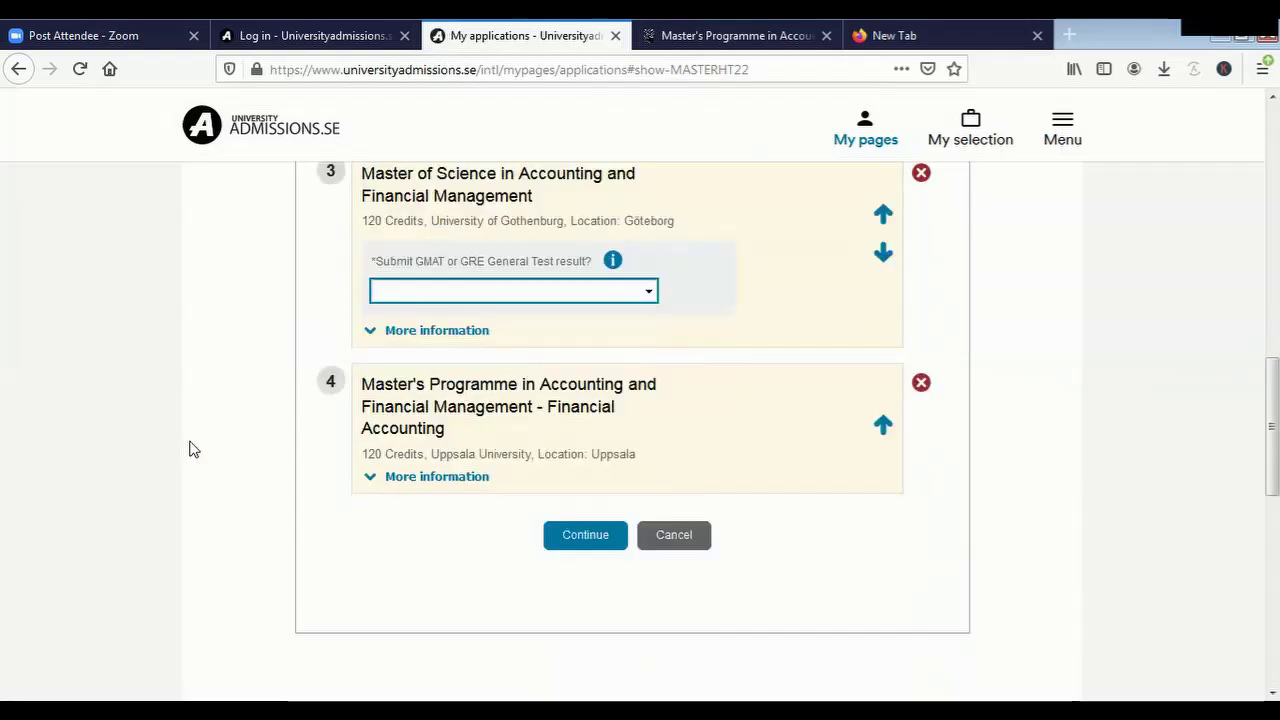
scroll(123, 480, "up", 13)
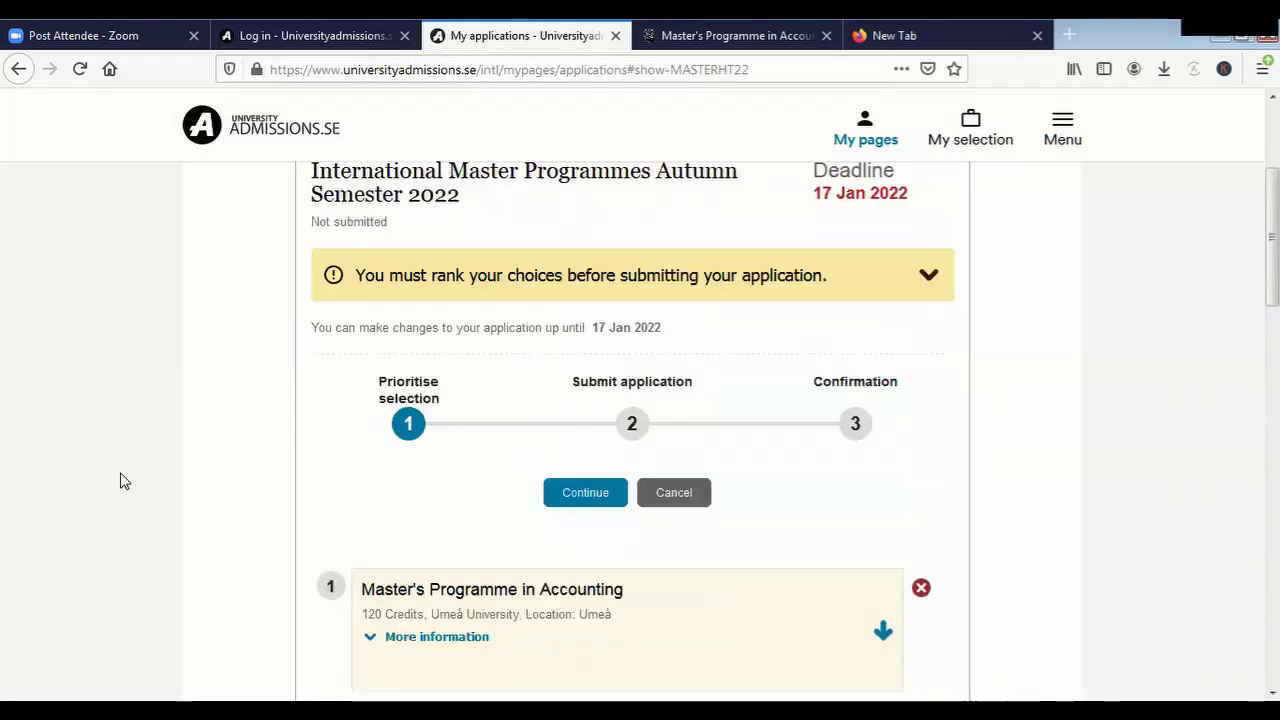
scroll(123, 480, "down", 12)
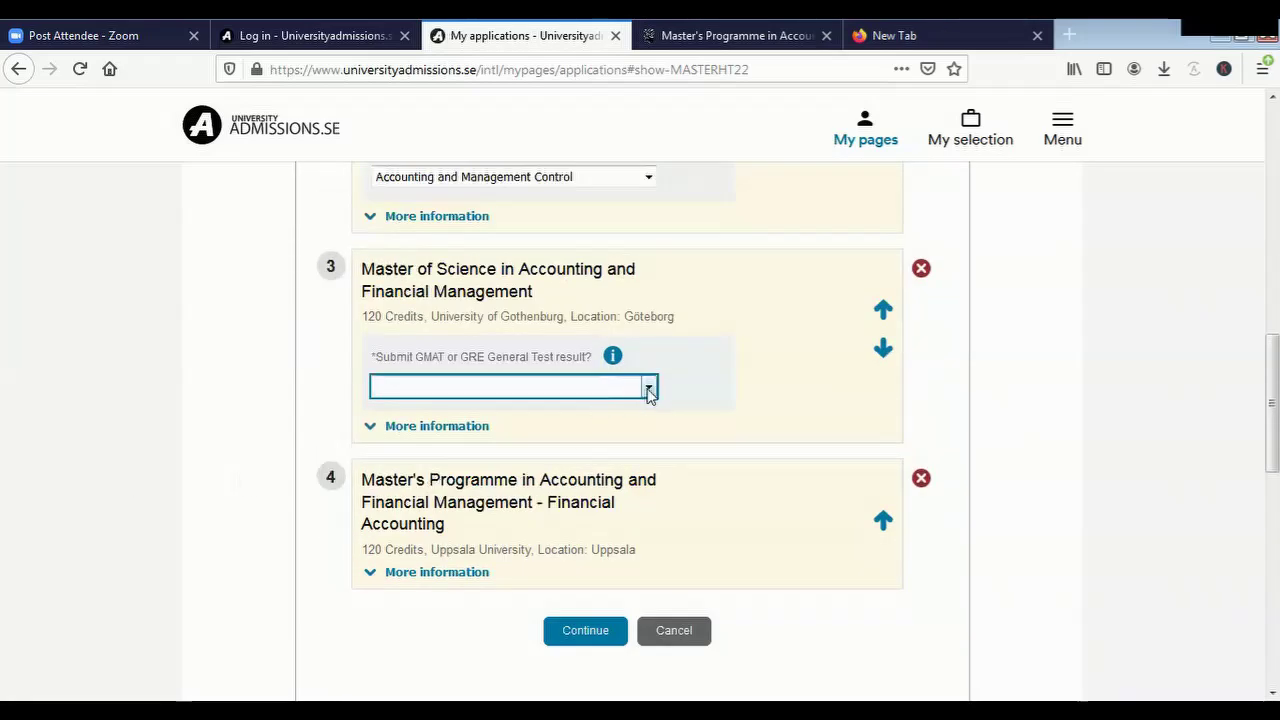
left_click(648, 393)
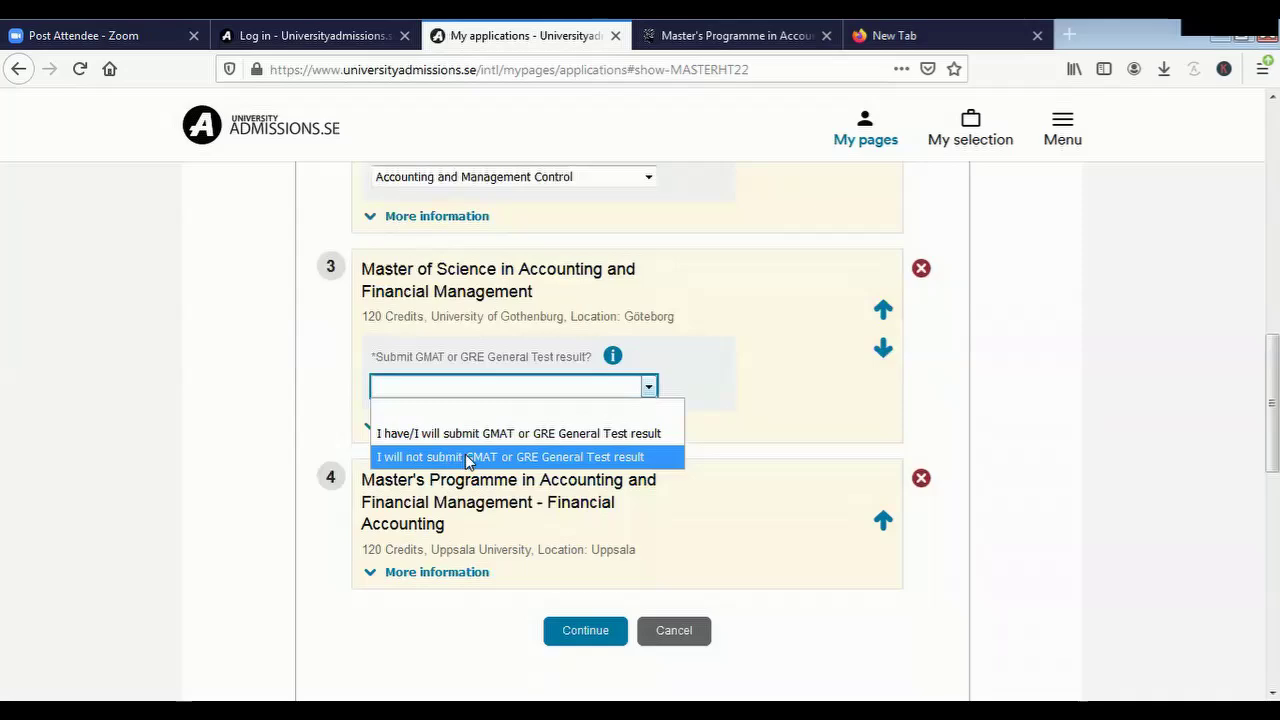
left_click(468, 457)
Review the prioritised selection and continue to the application submission stage
scroll(208, 440, "down", 2)
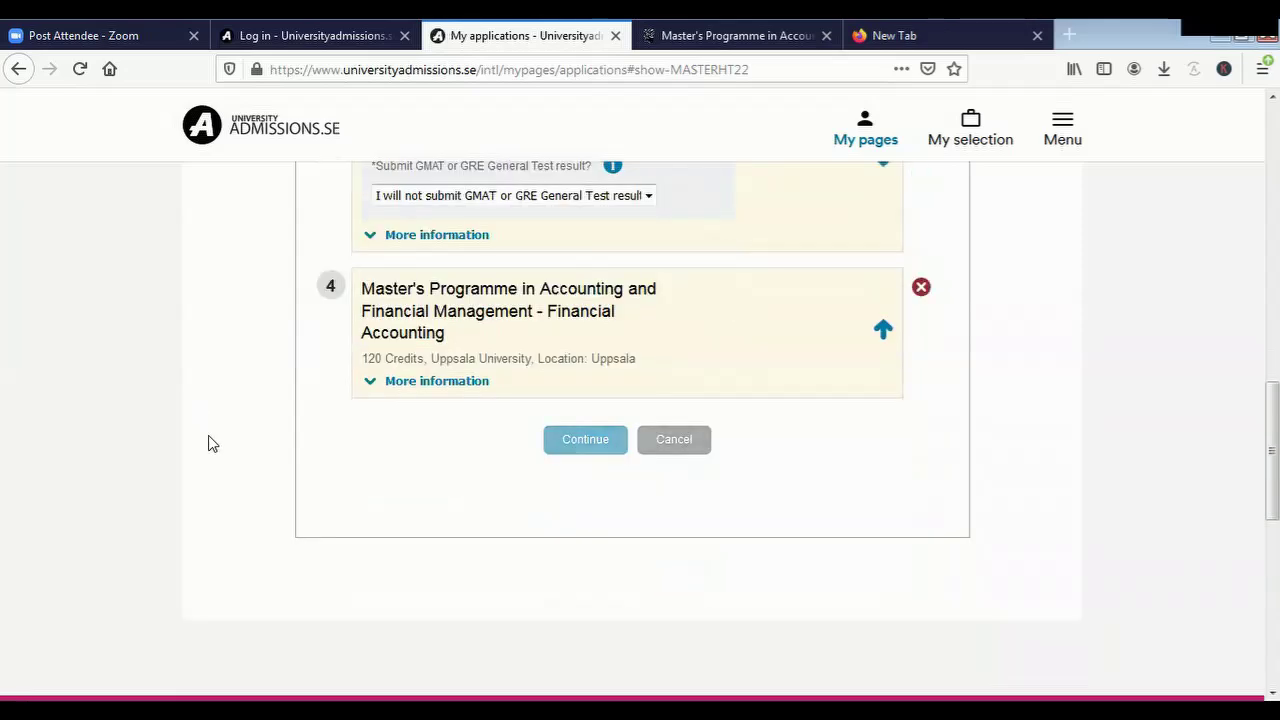
scroll(577, 469, "up", 10)
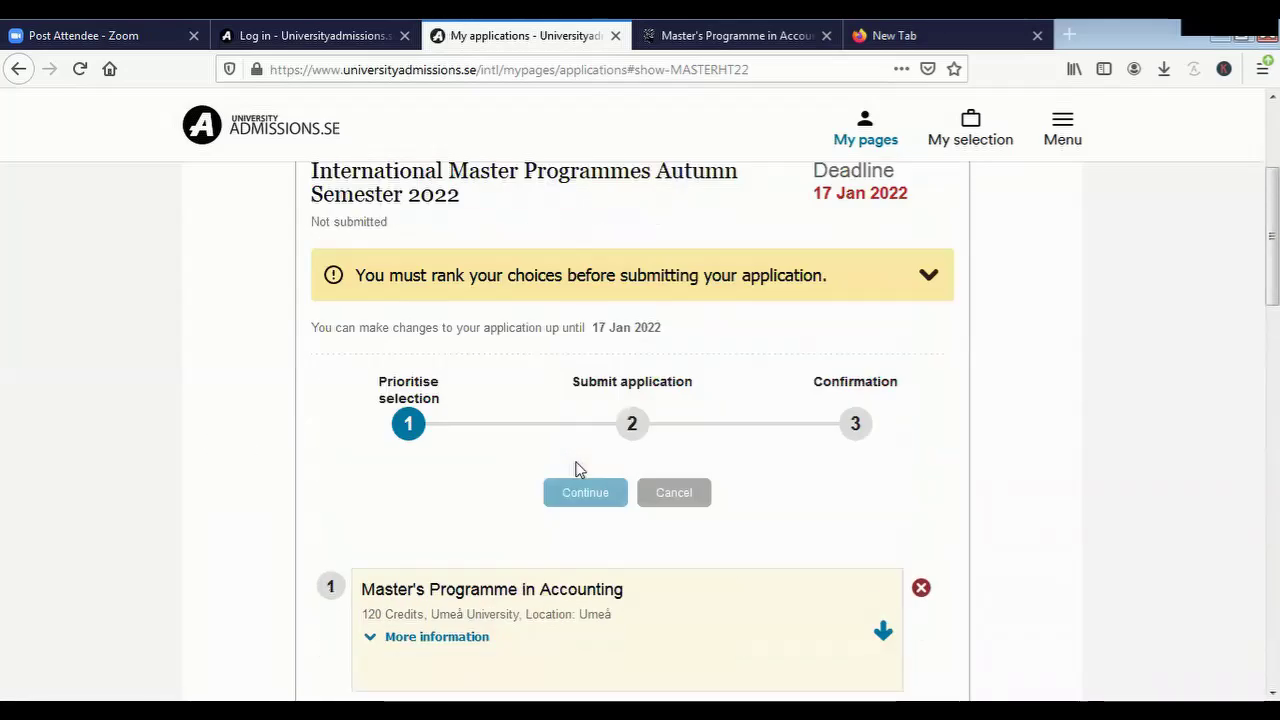
scroll(577, 469, "down", 5)
scroll(577, 469, "down", 5)
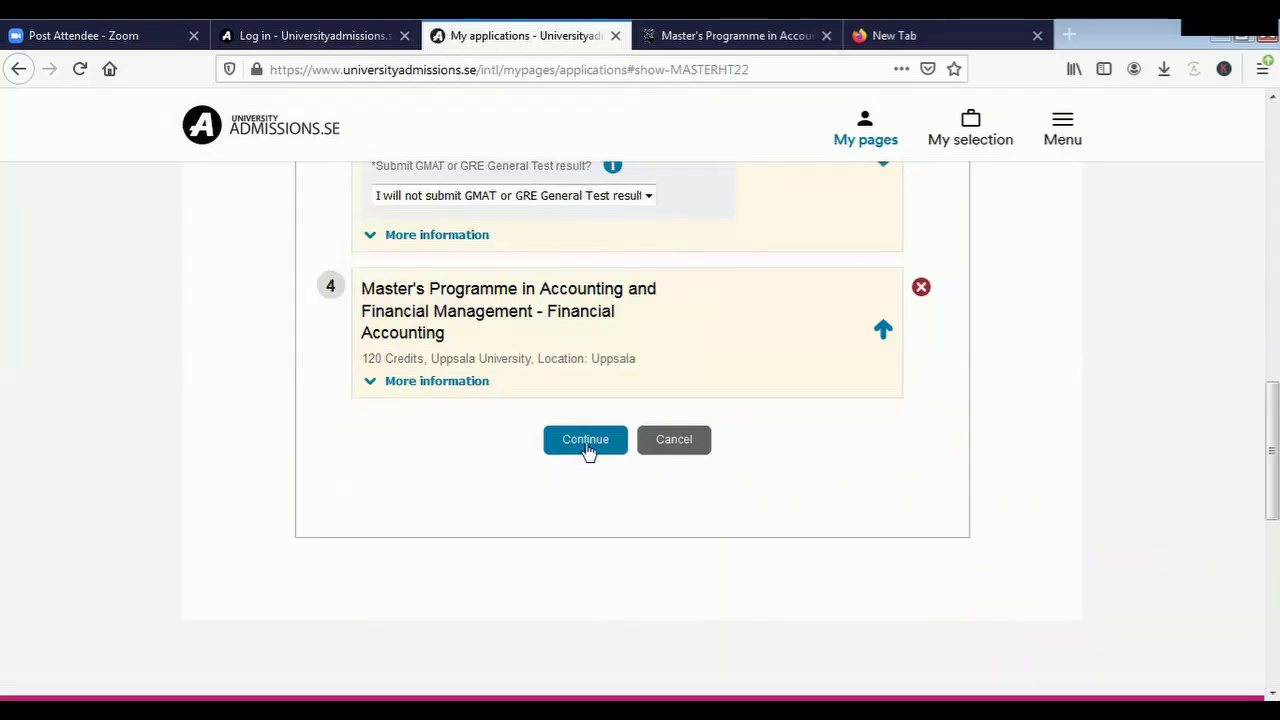
left_click(585, 442)
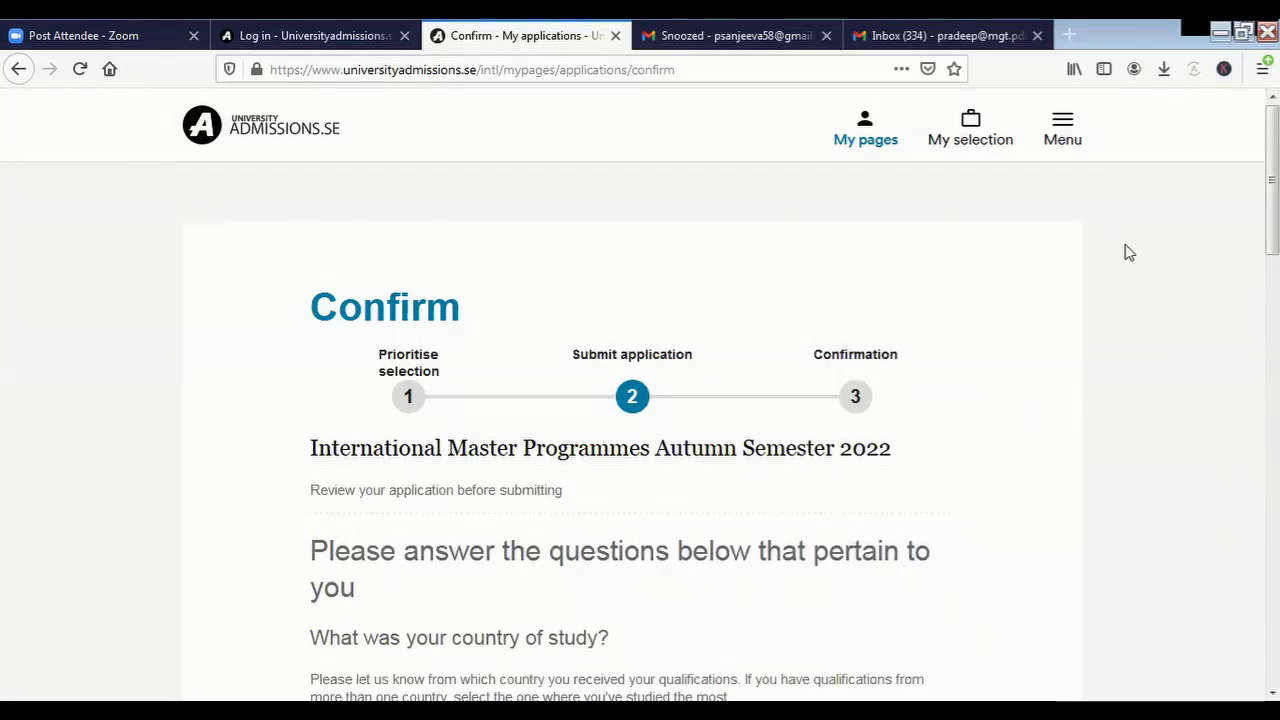
Set the country where the university qualifications were received to Sri Lanka
scroll(1143, 316, "down", 3)
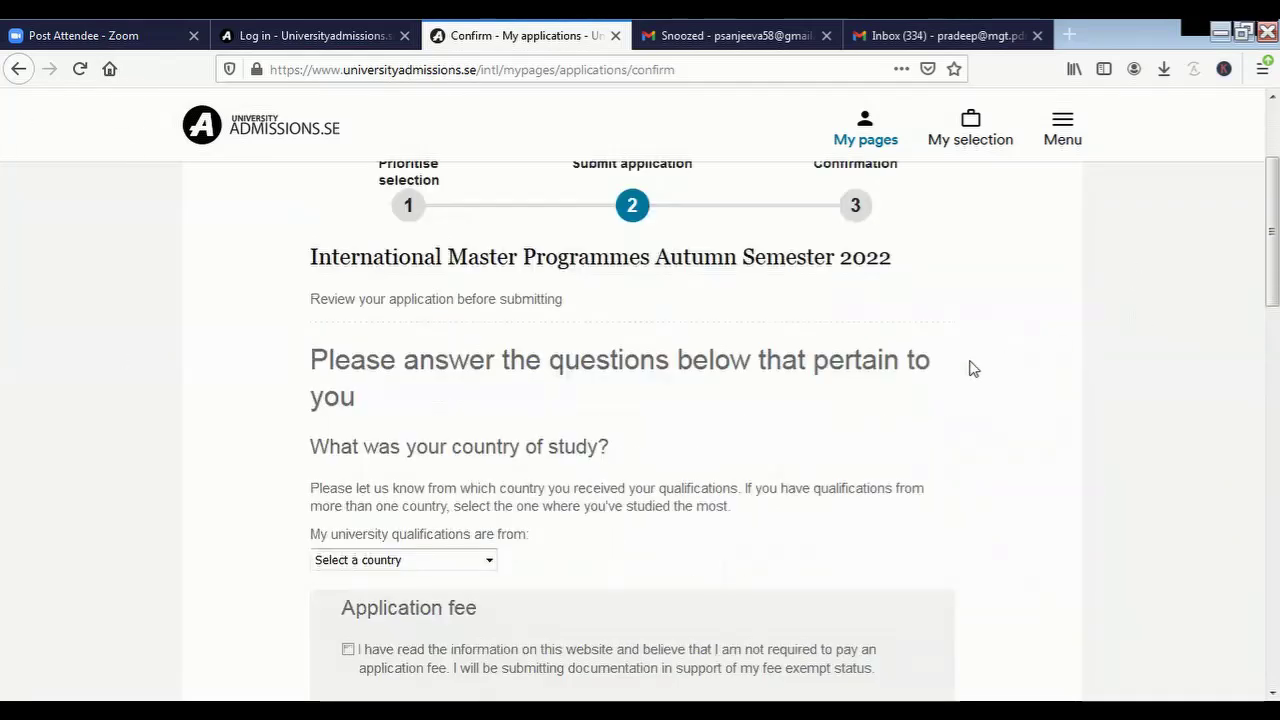
left_click(489, 559)
type("sr")
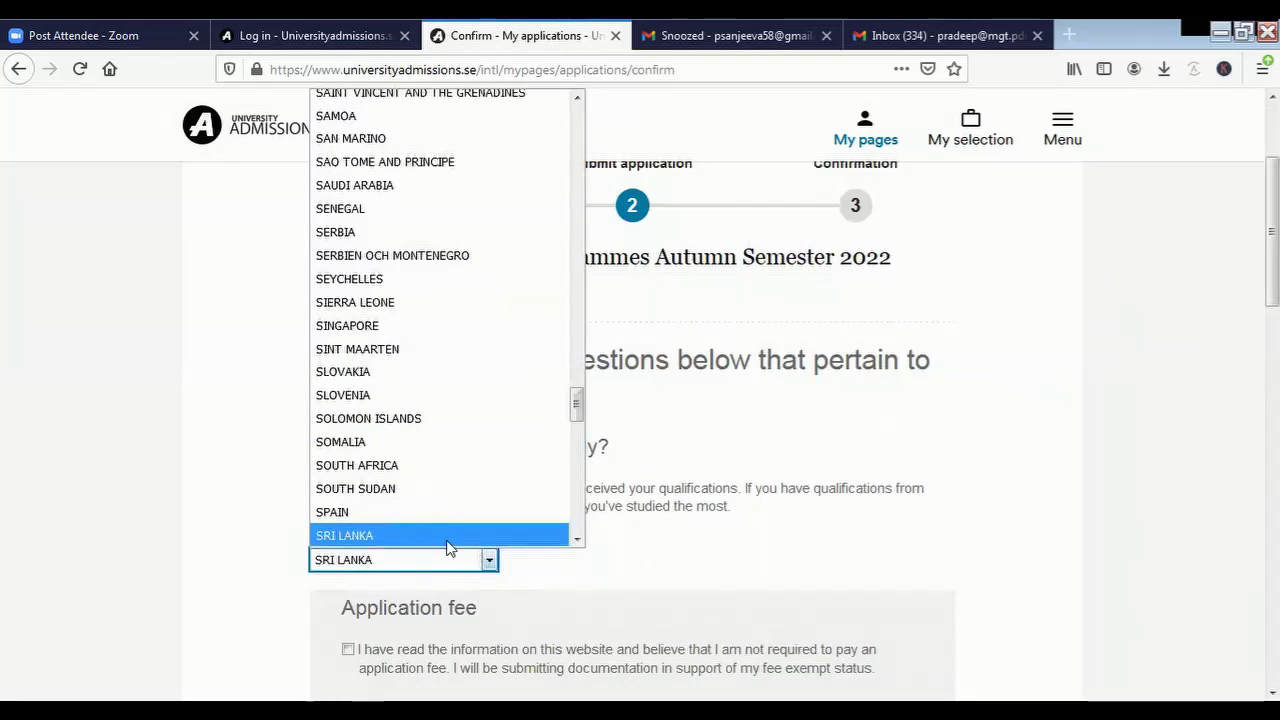
Declare that no application fee is required, check the four ranked programmes and submit the application
scroll(580, 566, "down", 5)
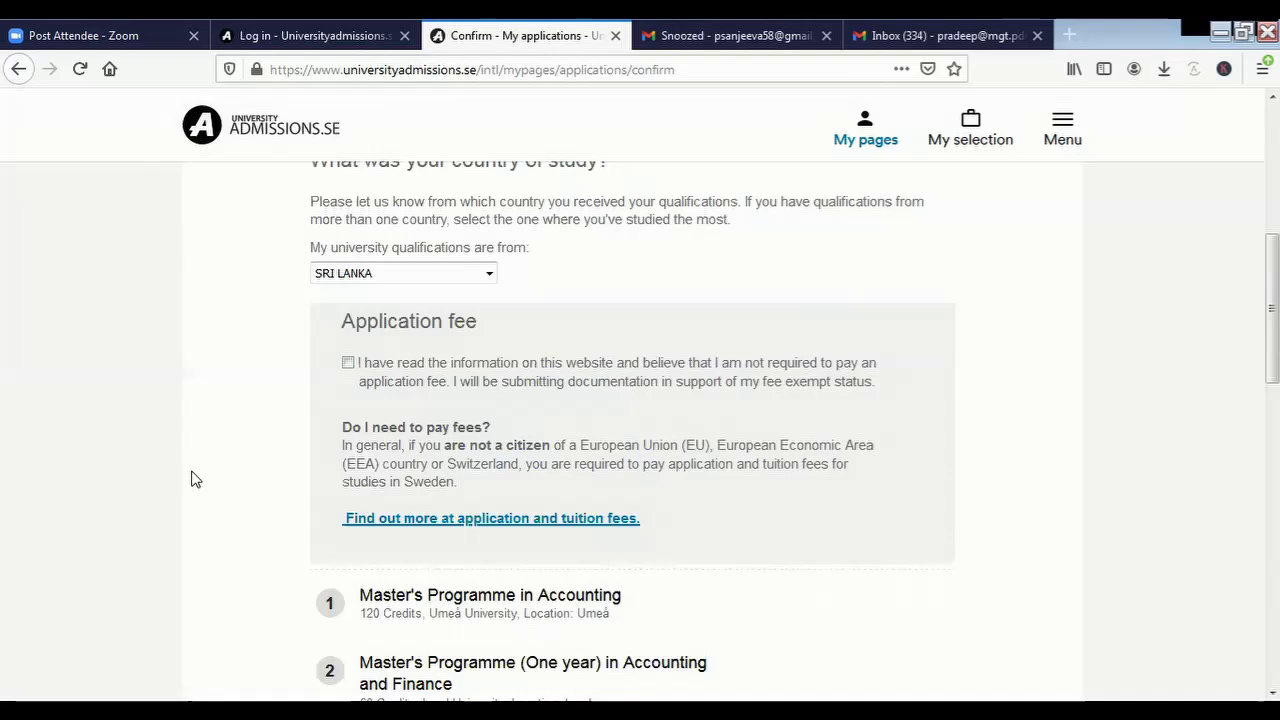
left_click(347, 363)
scroll(1022, 553, "down", 5)
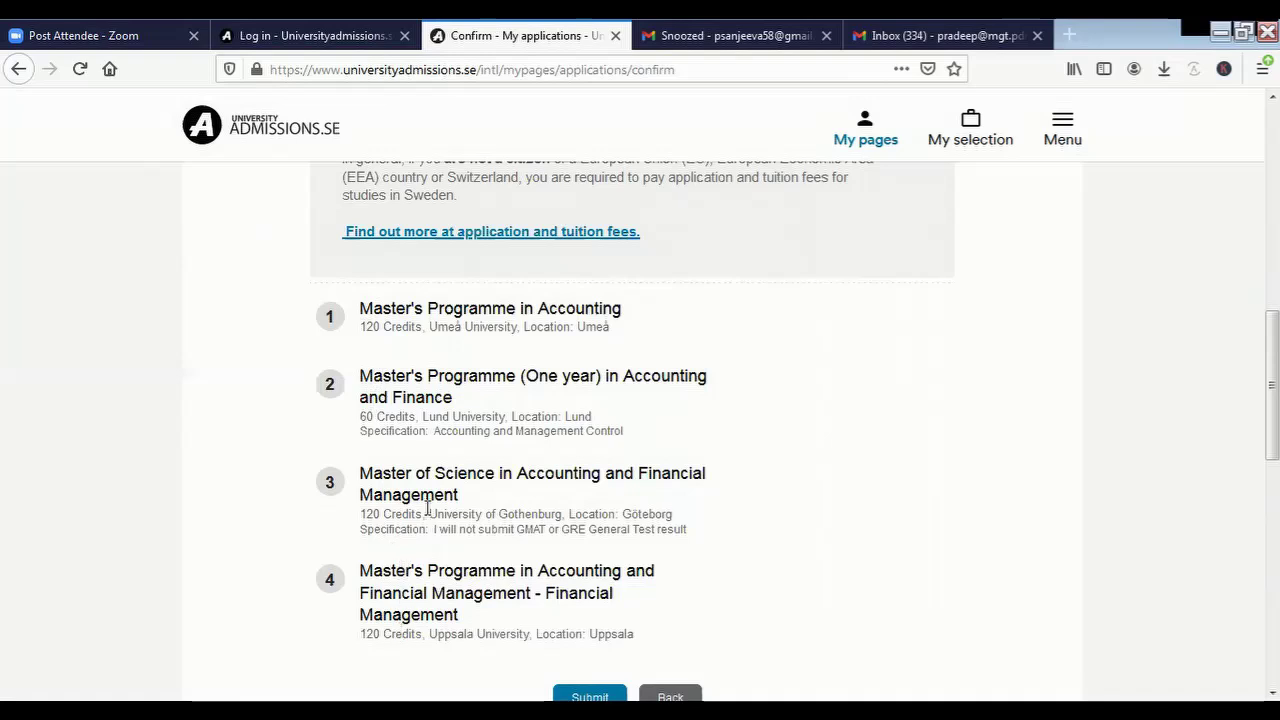
scroll(430, 520, "down", 2)
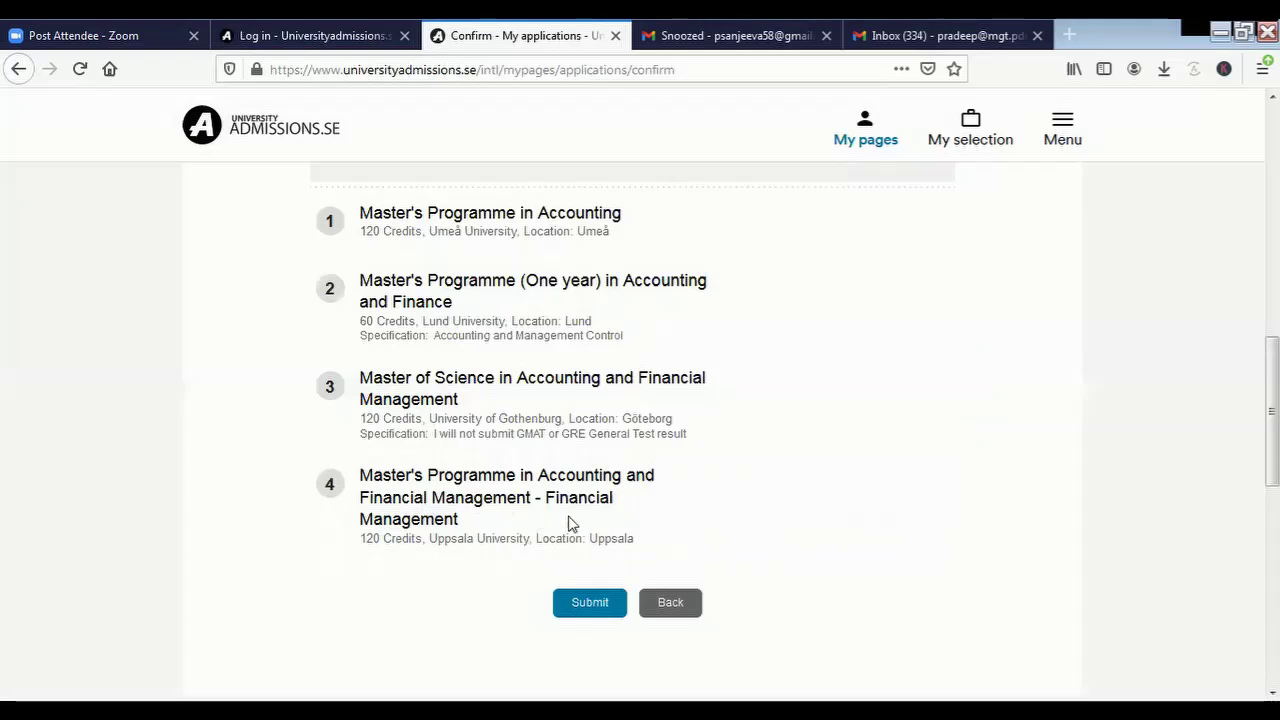
left_click(583, 600)
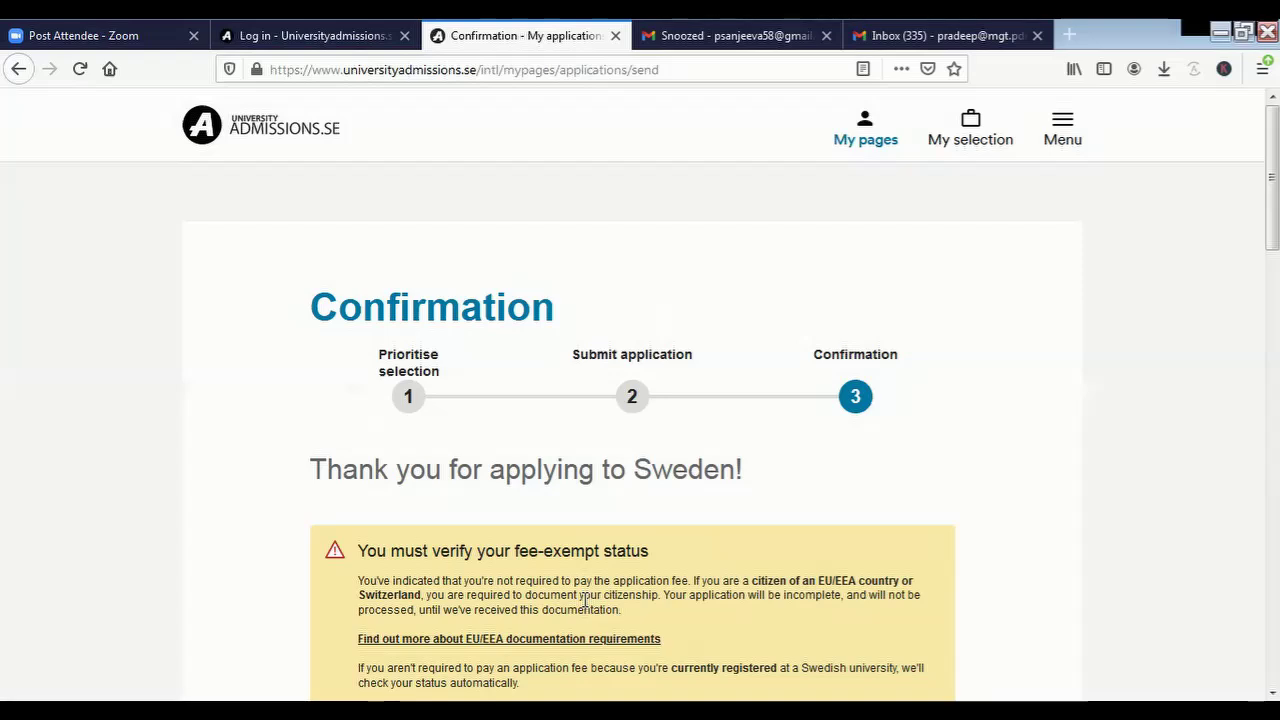
Read the confirmation page's fee-exemption notice, follow-up instructions and programme list, and acknowledge it to return to the applications overview
scroll(585, 600, "down", 2)
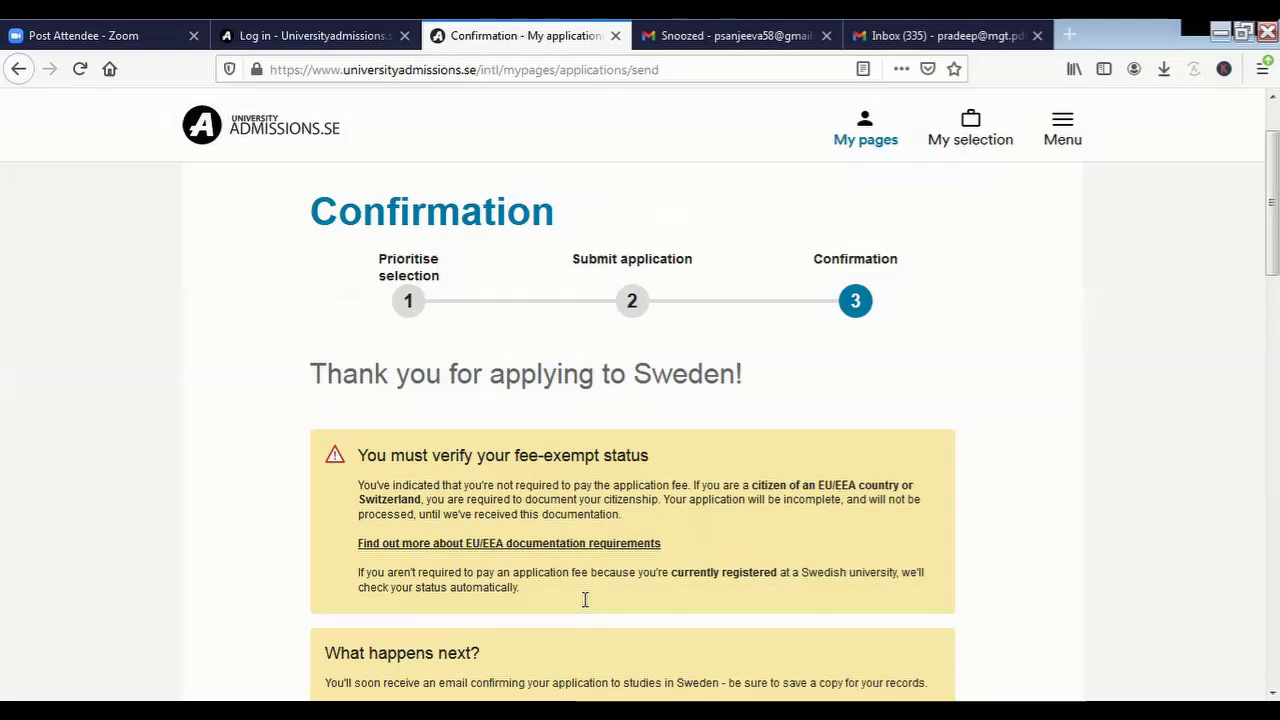
scroll(585, 600, "down", 2)
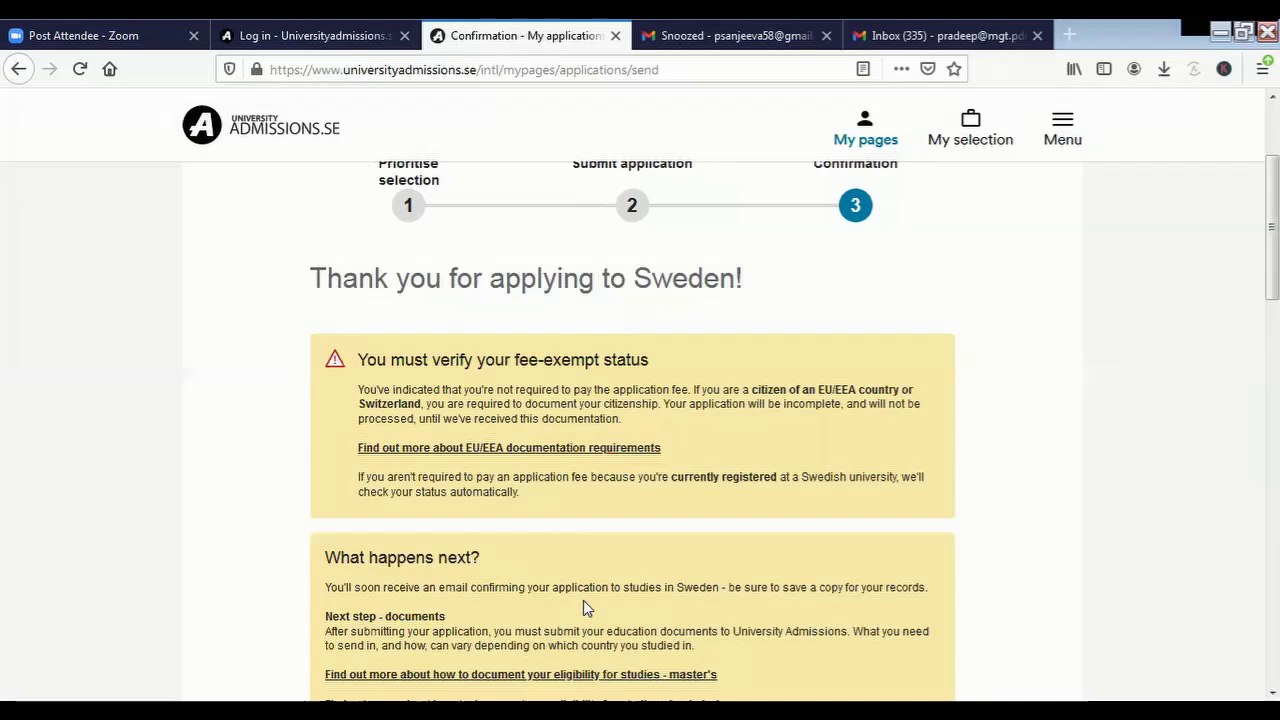
scroll(258, 545, "down", 3)
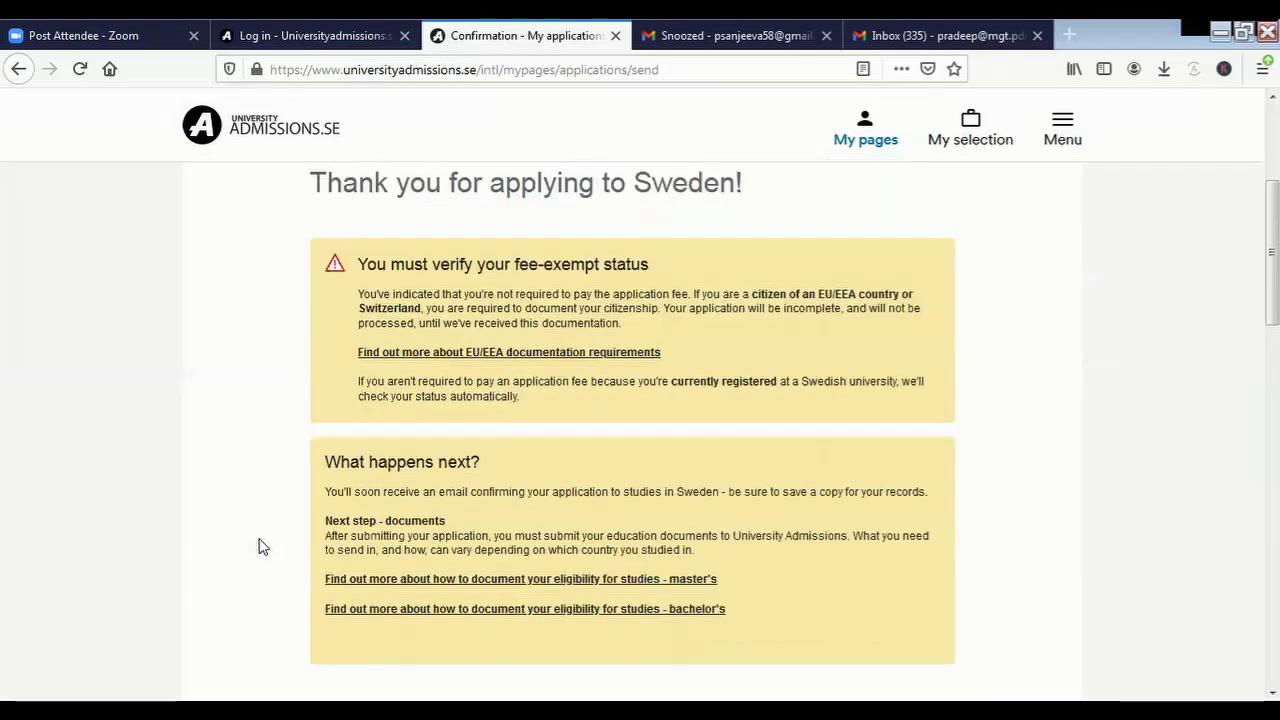
scroll(258, 545, "down", 5)
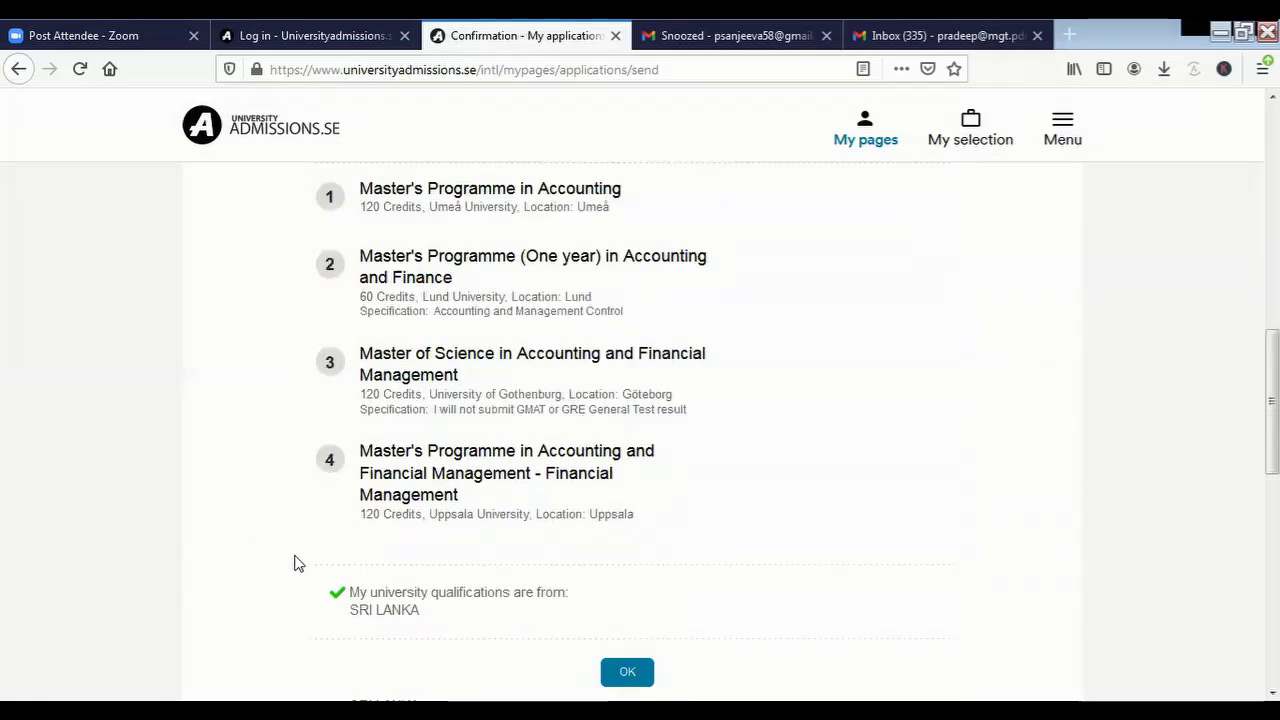
scroll(294, 563, "up", 4)
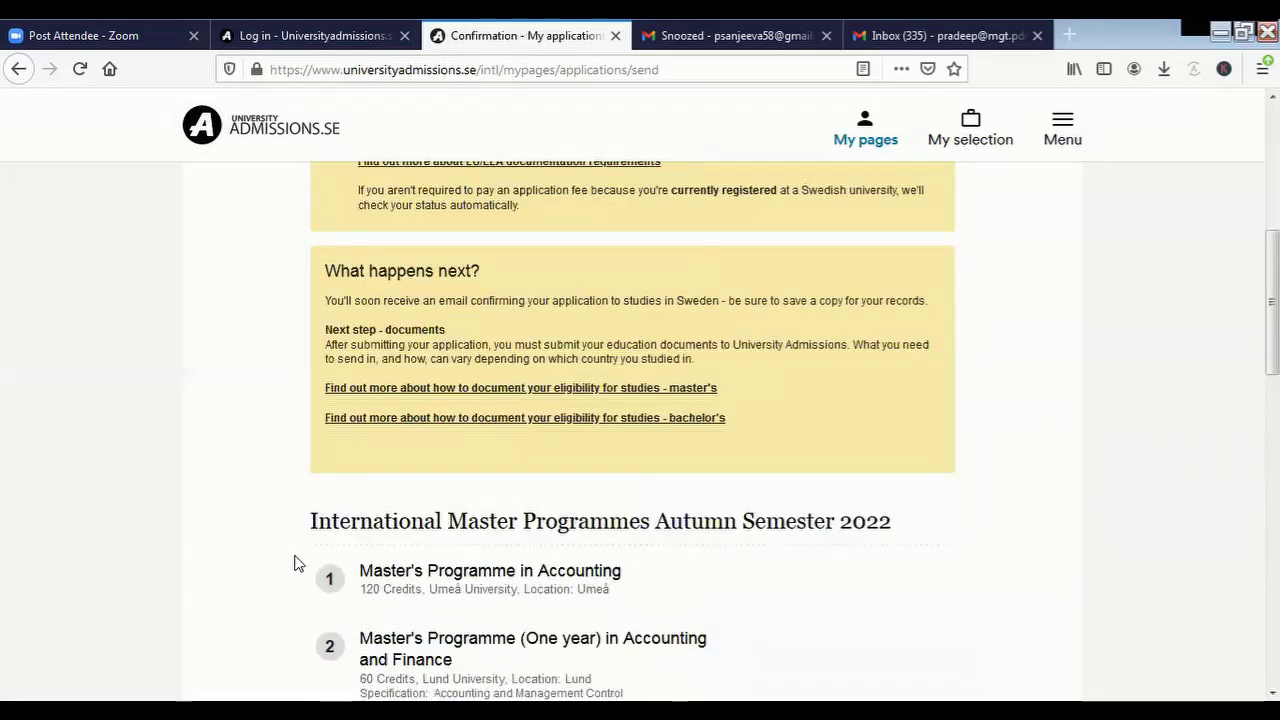
scroll(294, 563, "down", 3)
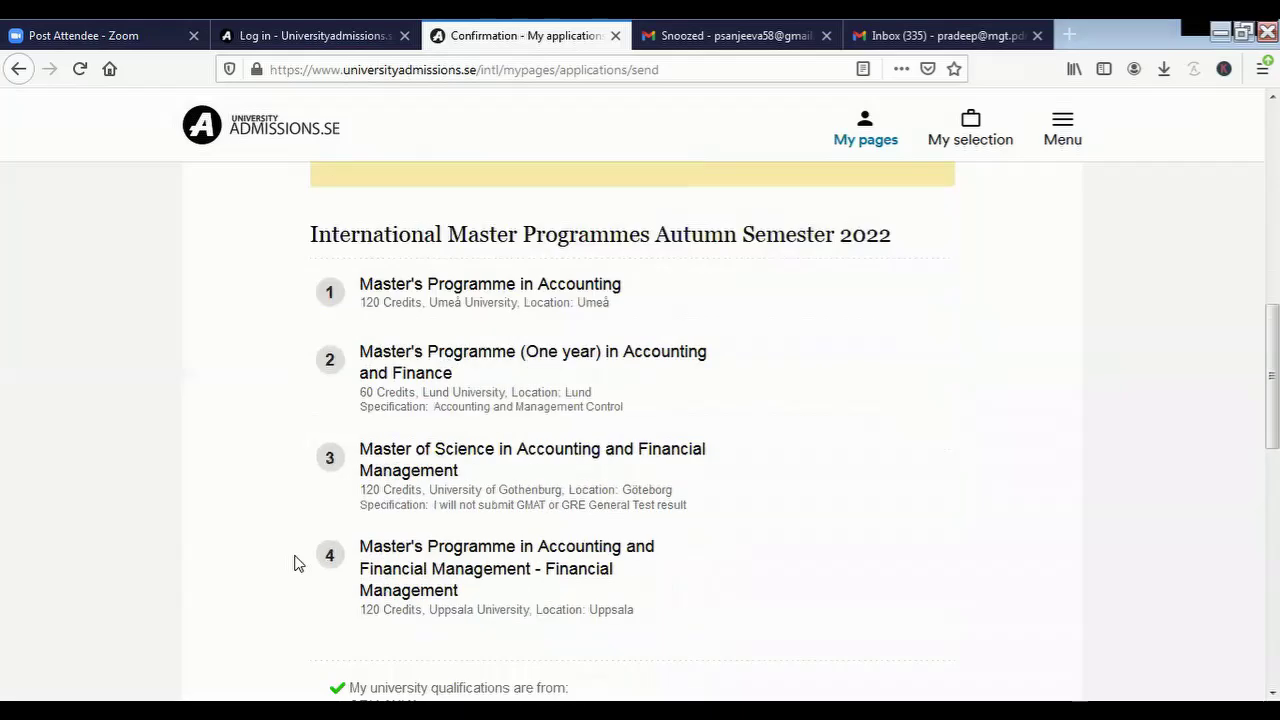
scroll(294, 563, "down", 2)
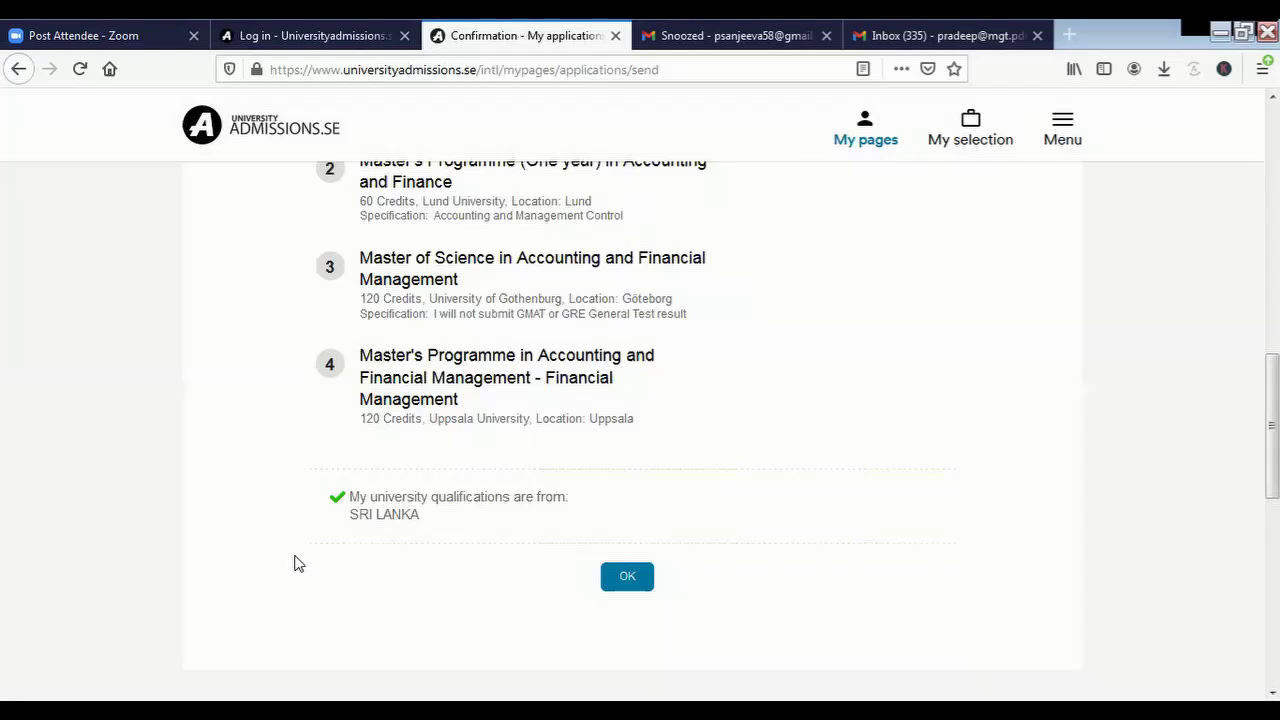
scroll(241, 575, "up", 1)
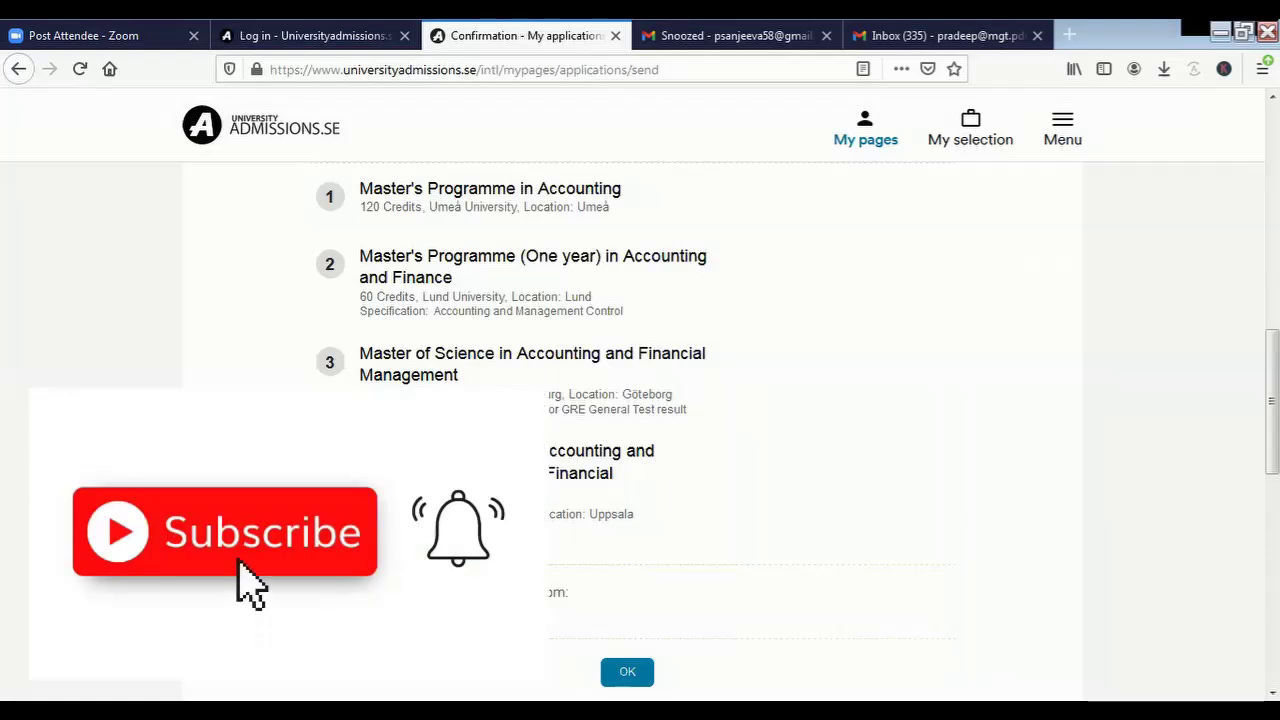
left_click(606, 672)
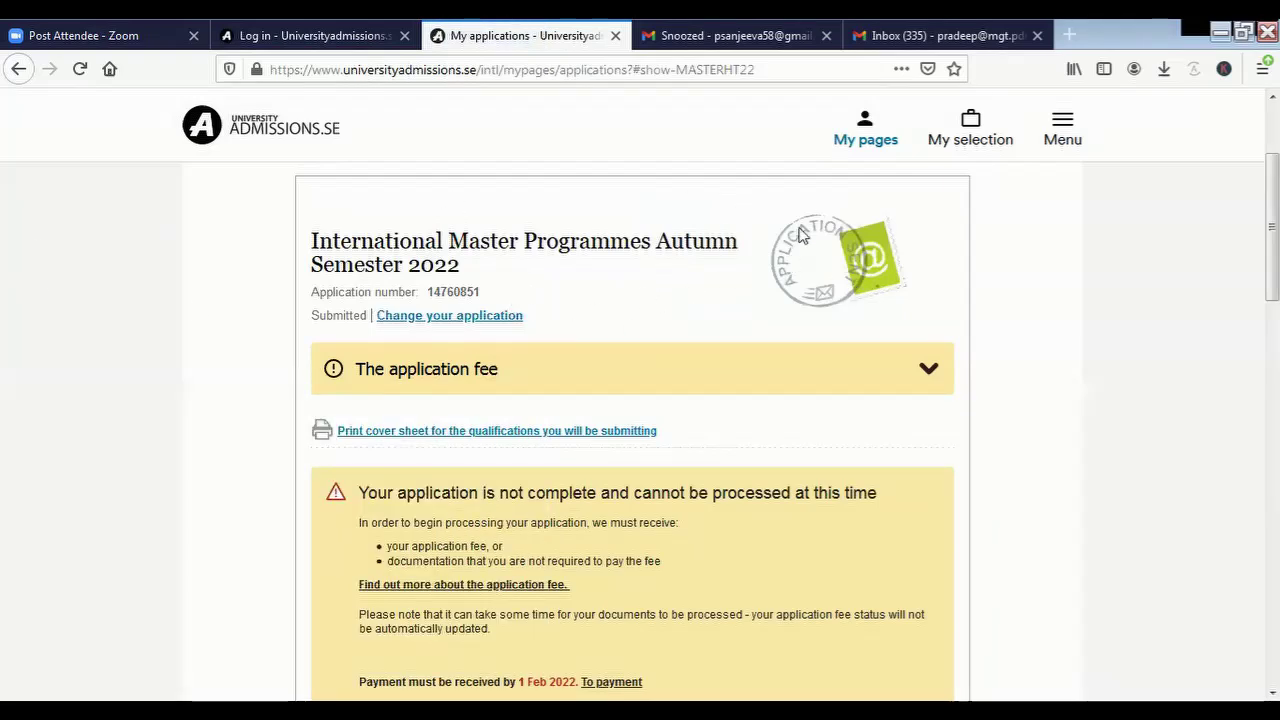
Examine the submitted application's number, expanded application fee notice, payment deadline and ranked programmes
left_click_drag(428, 290, 485, 296)
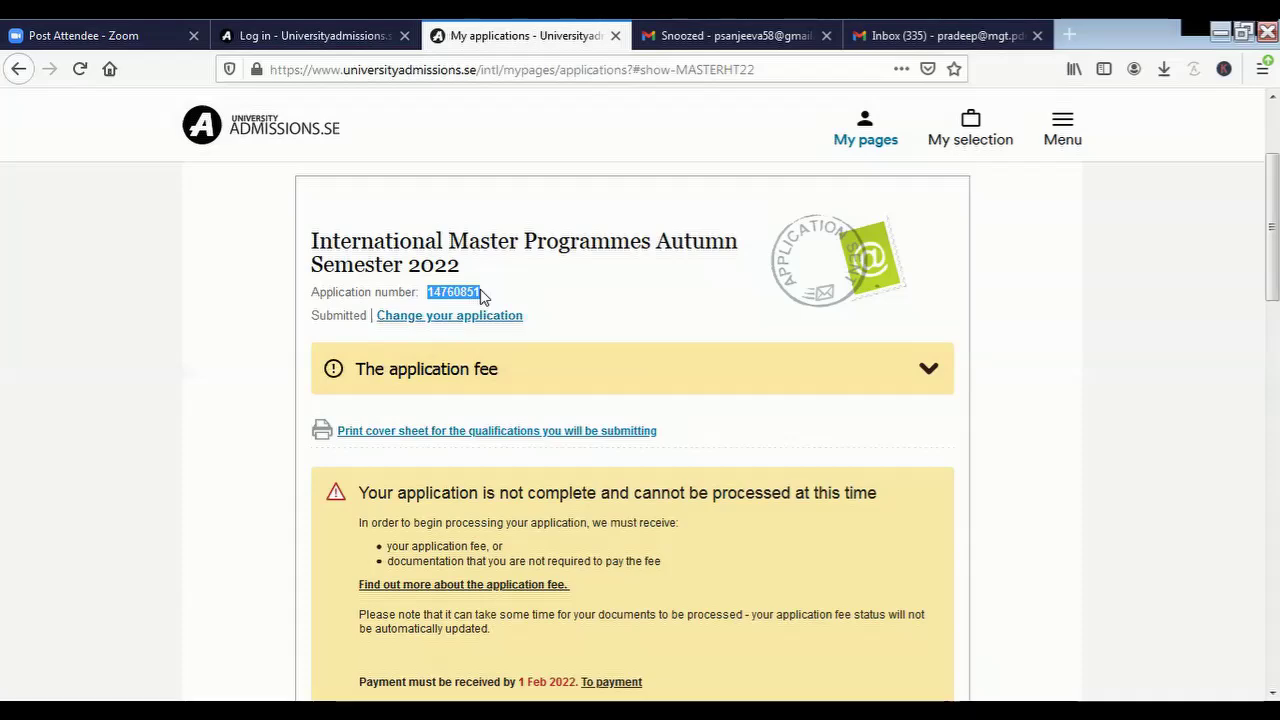
scroll(483, 294, "down", 2)
scroll(483, 297, "down", 4)
scroll(490, 340, "up", 4)
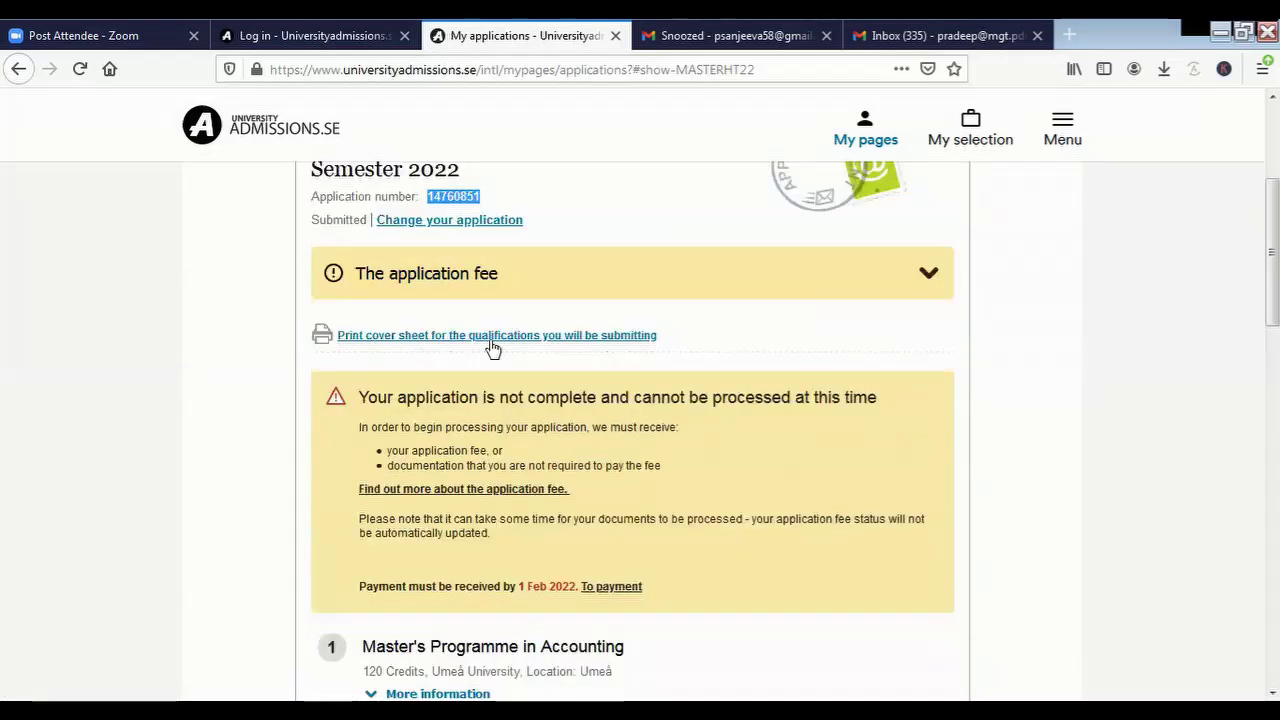
left_click(936, 292)
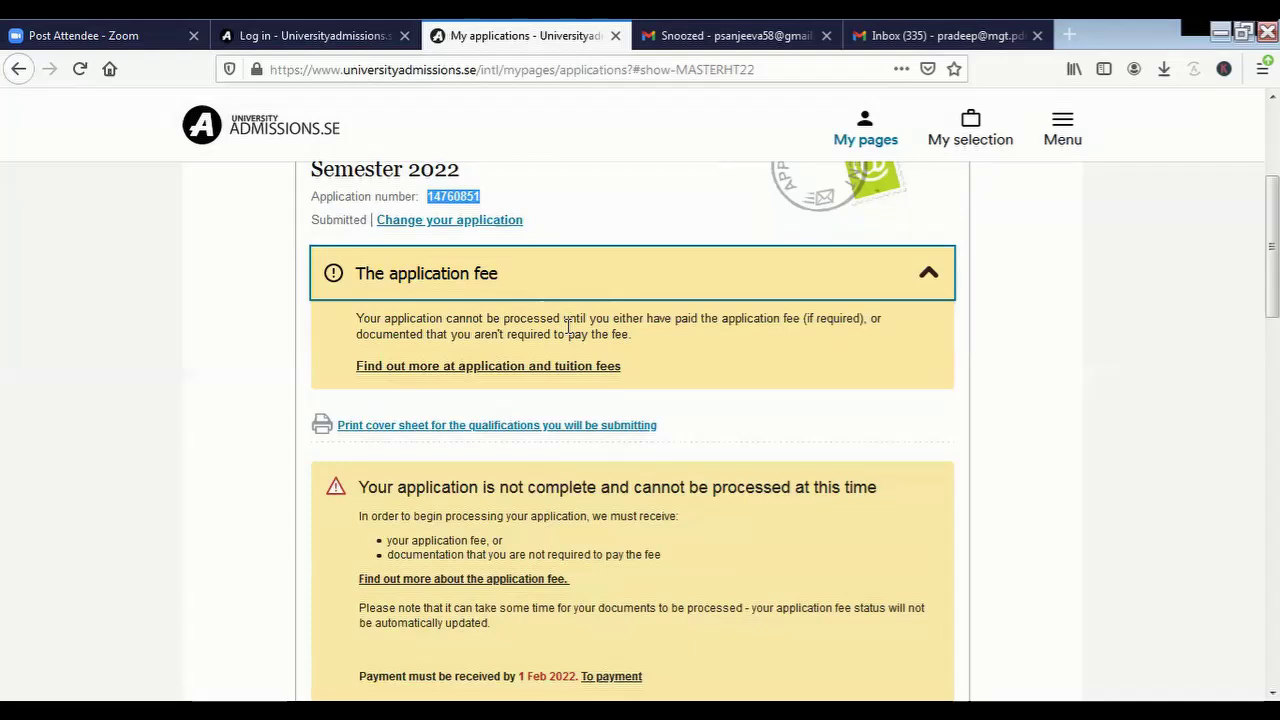
scroll(255, 312, "down", 5)
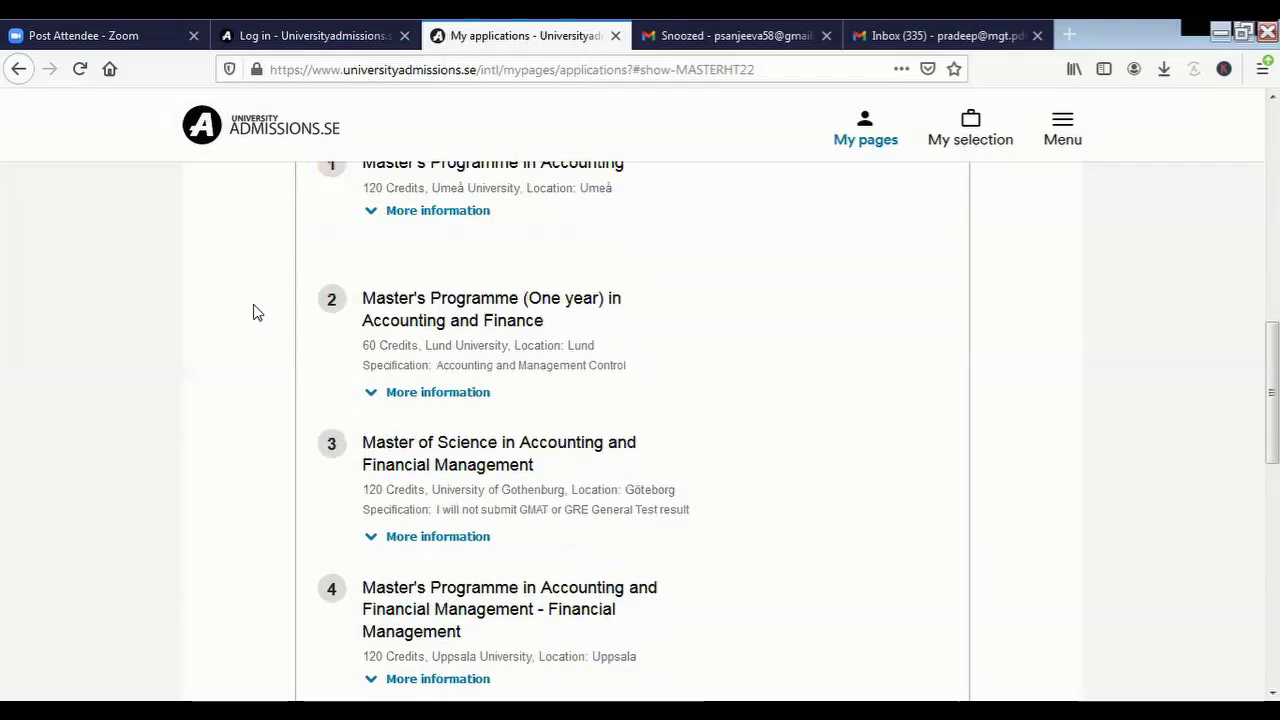
scroll(253, 313, "down", 2)
scroll(253, 313, "up", 10)
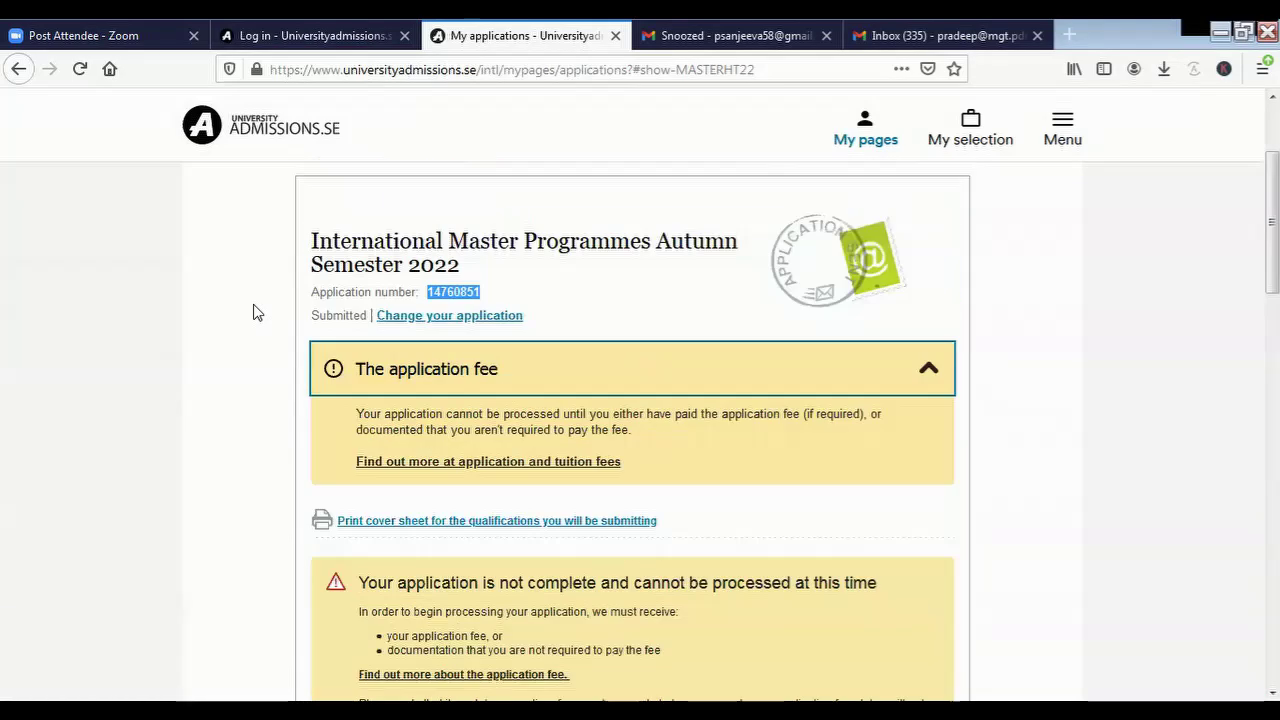
scroll(253, 313, "up", 2)
Open the applicant's Documents page and read the requirements for English proficiency, ID documents, and certificates, diplomas and transcripts
left_click(845, 133)
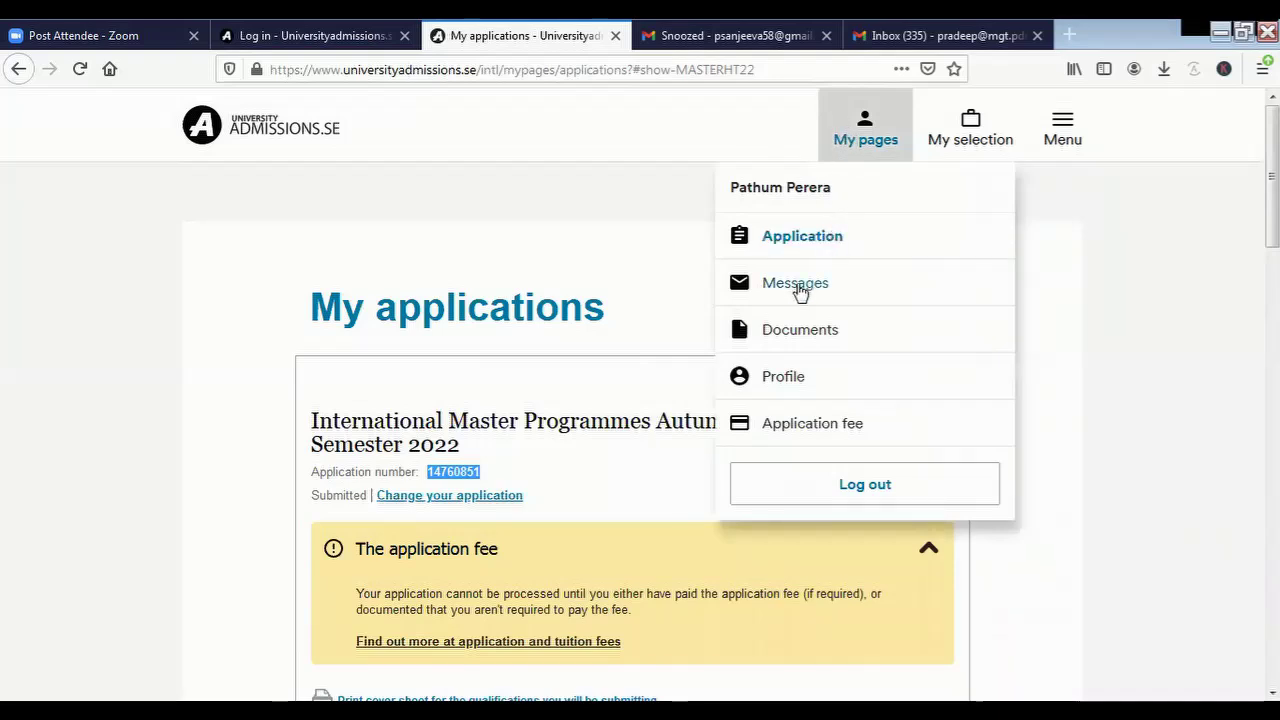
left_click(800, 332)
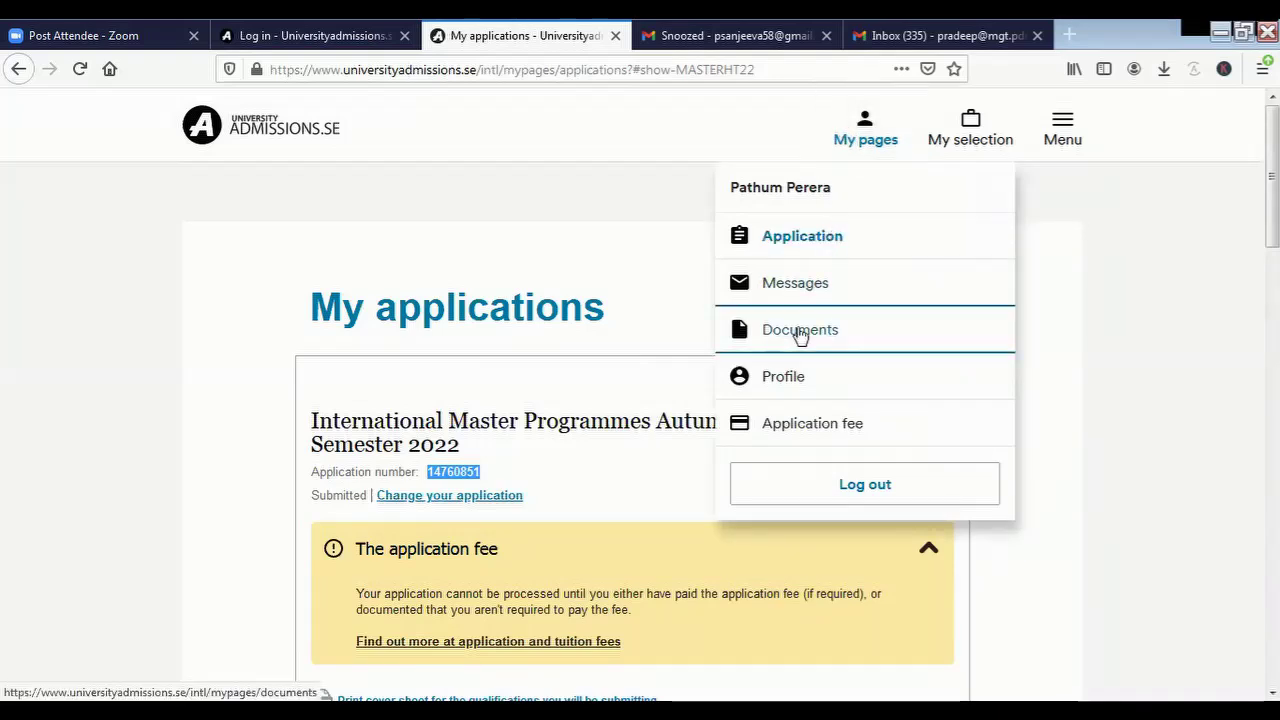
scroll(85, 333, "down", 3)
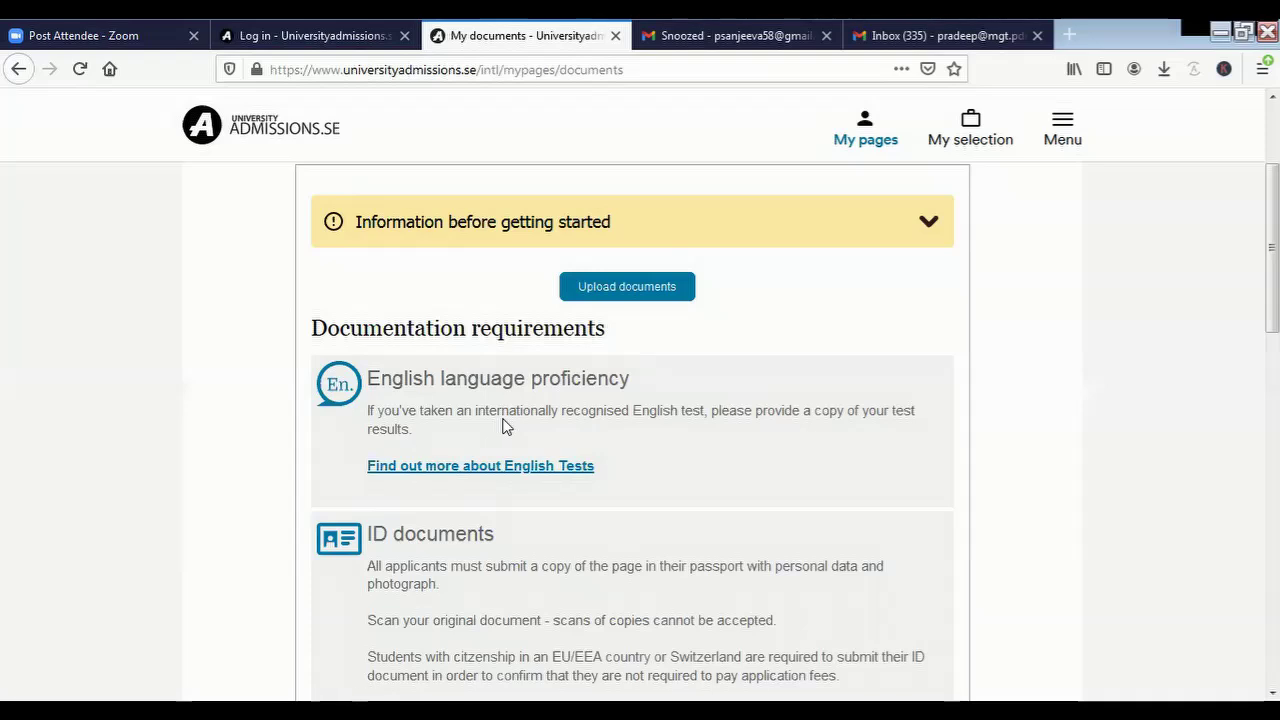
scroll(505, 427, "down", 3)
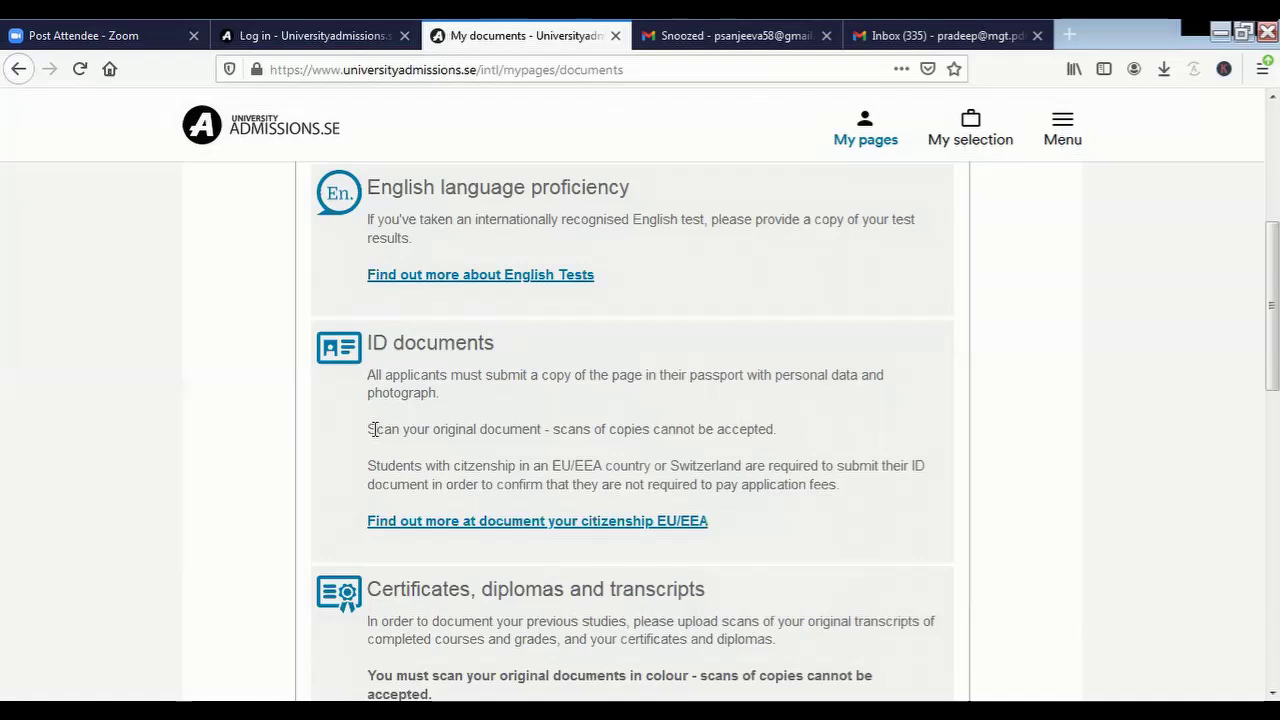
scroll(373, 429, "down", 3)
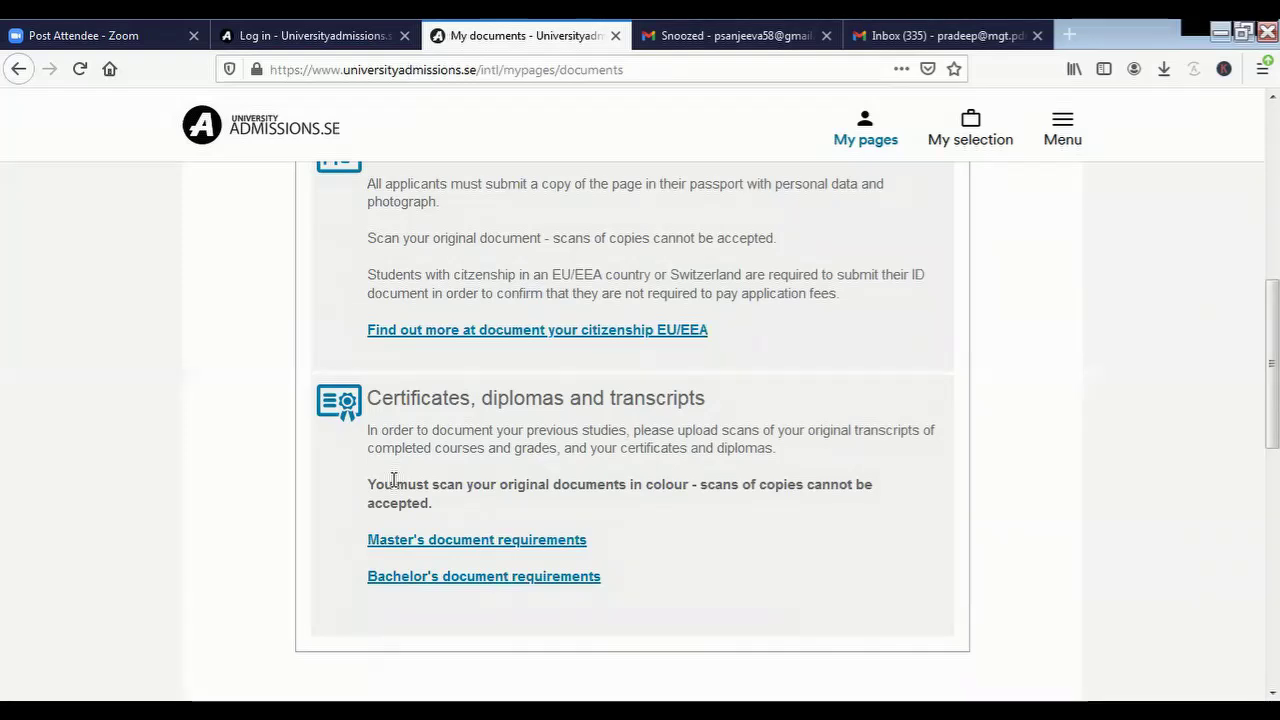
Review the master's and bachelor's certificate and transcript requirements, and open the document upload page
scroll(395, 484, "down", 1)
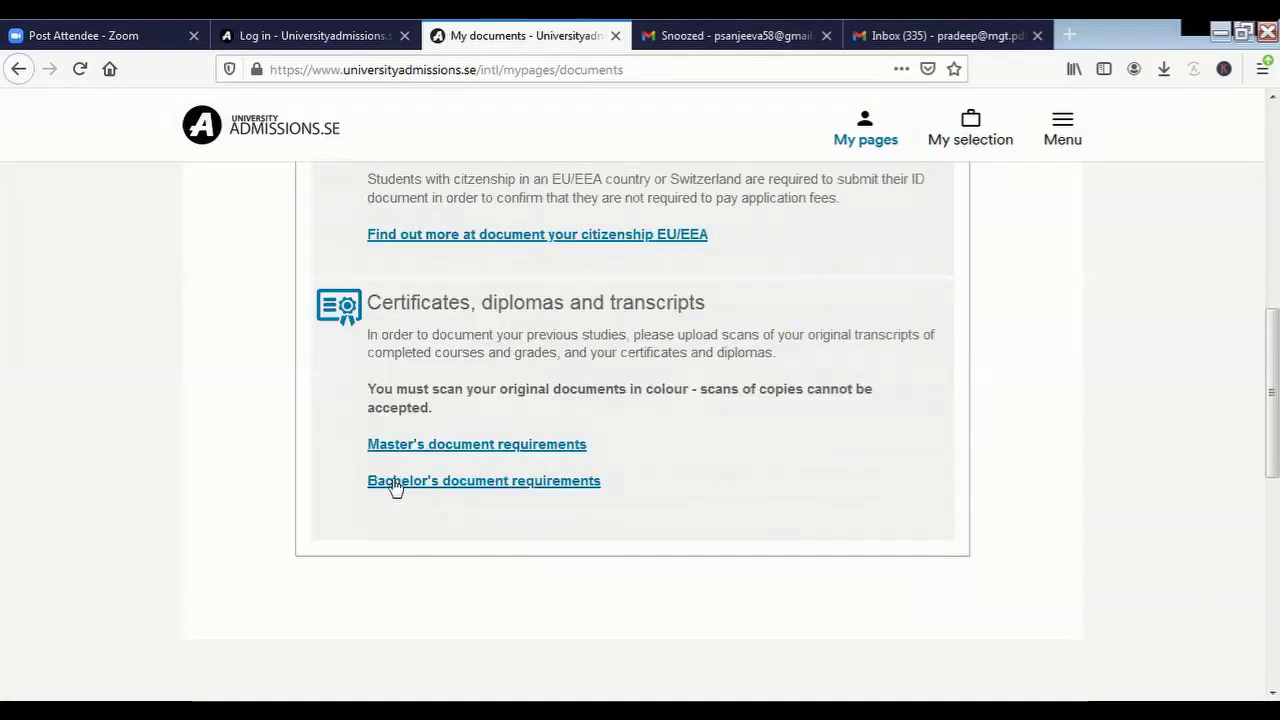
scroll(395, 486, "down", 1)
scroll(393, 486, "up", 1)
scroll(182, 458, "up", 1)
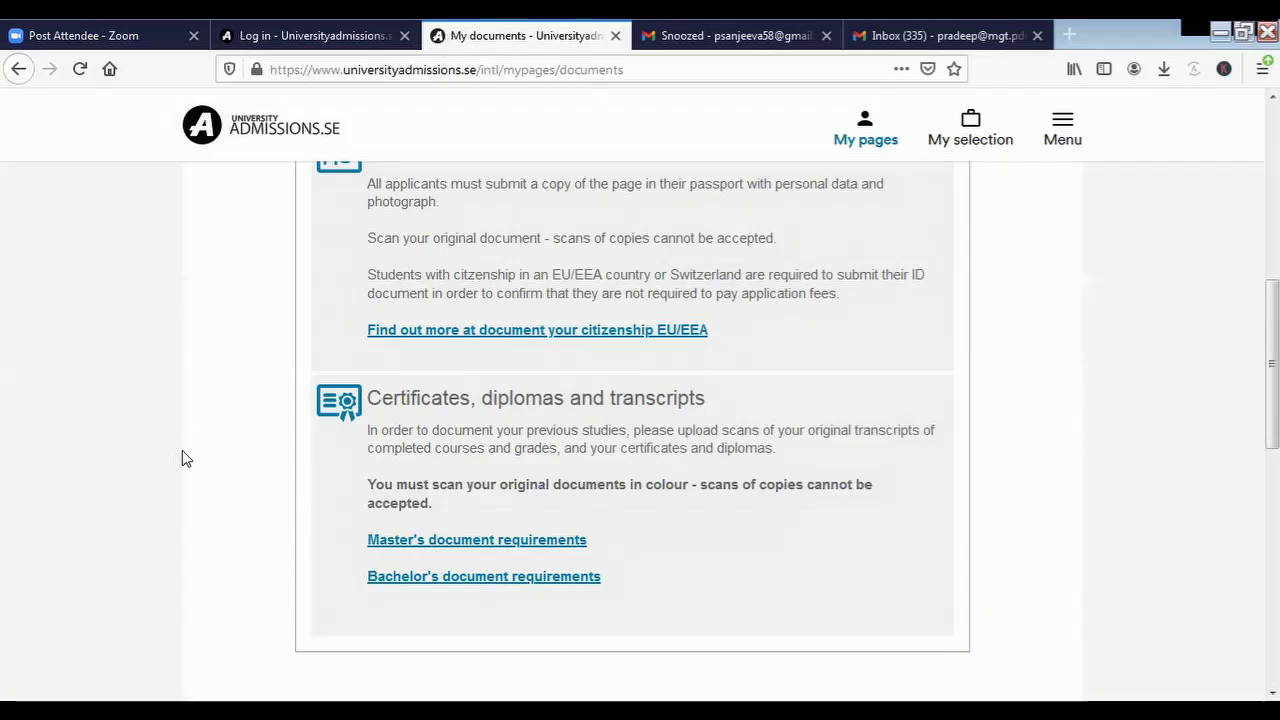
scroll(220, 437, "up", 5)
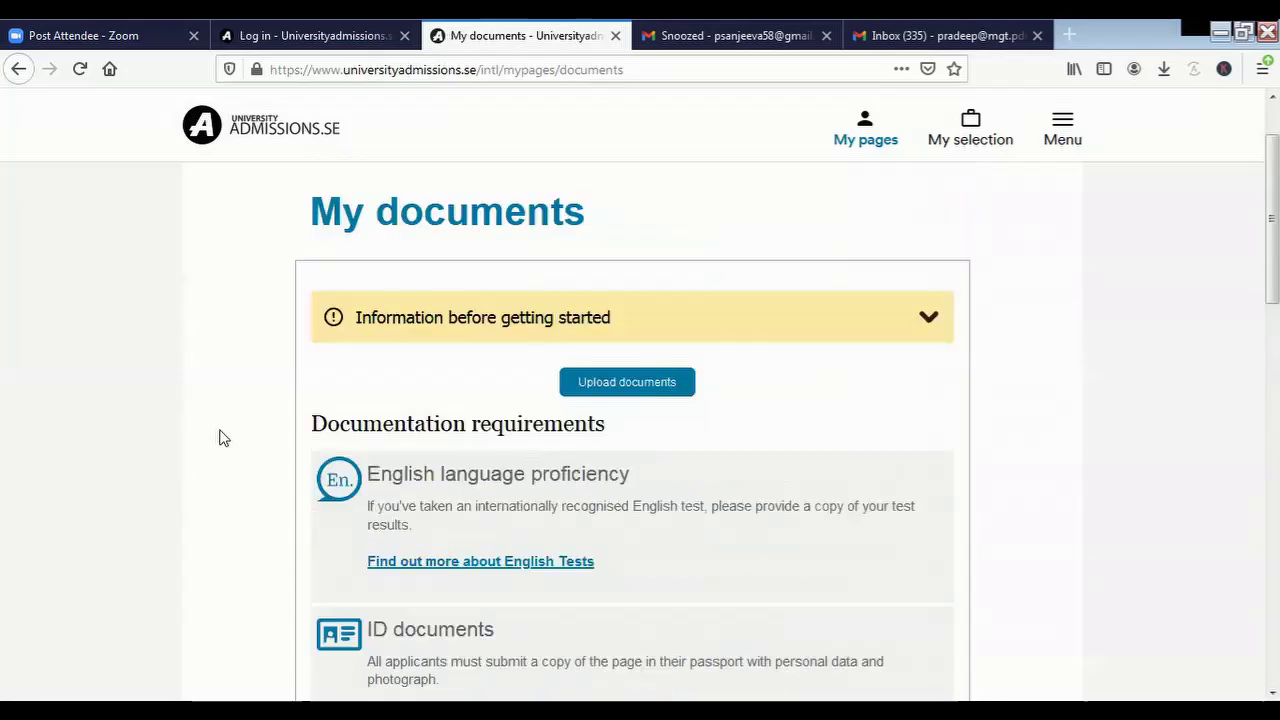
left_click(613, 387)
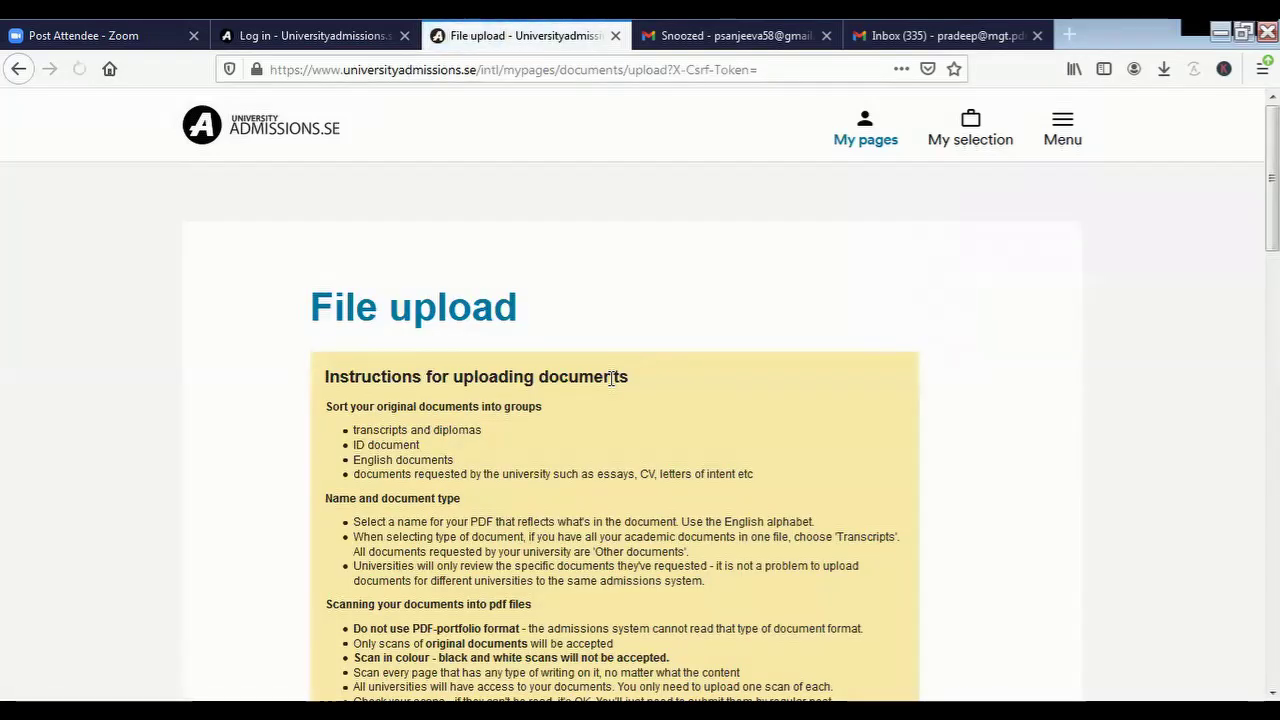
Read the upload instructions on sorting and naming documents, highlighting the line on university-requested documents such as essays, CV and letters of intent
scroll(613, 380, "down", 1)
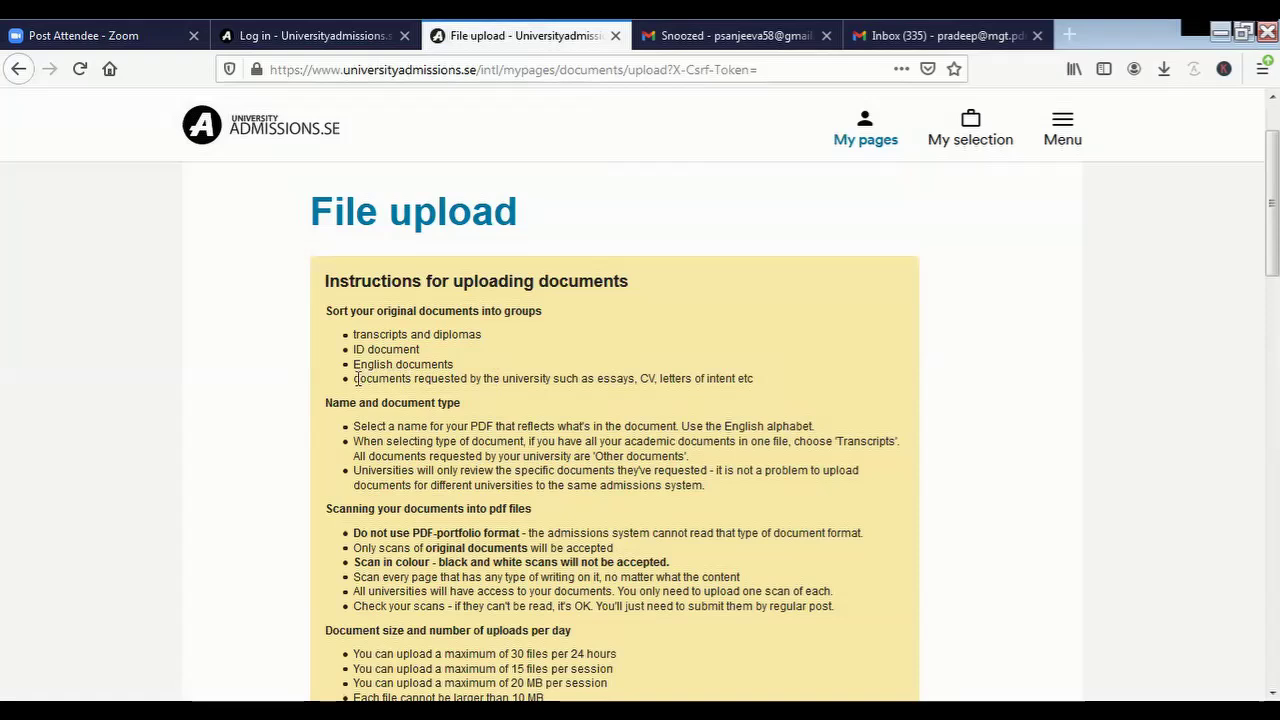
left_click_drag(354, 378, 554, 378)
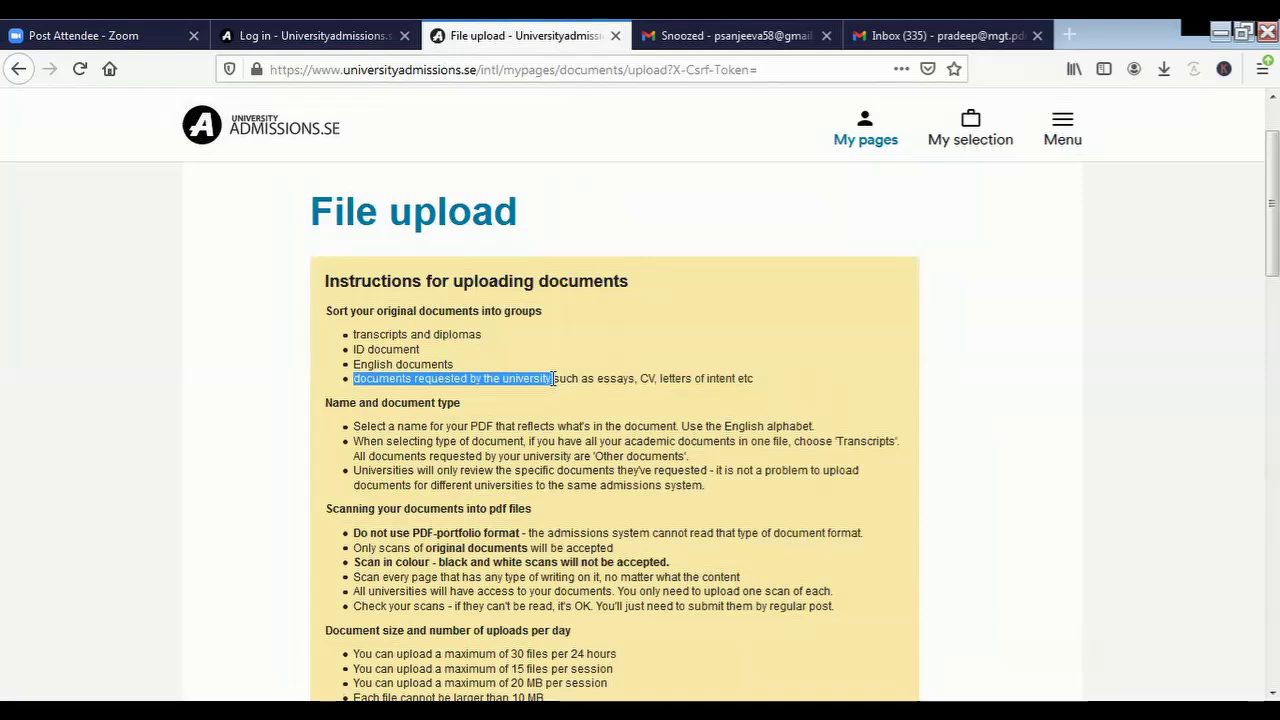
left_click_drag(553, 378, 635, 383)
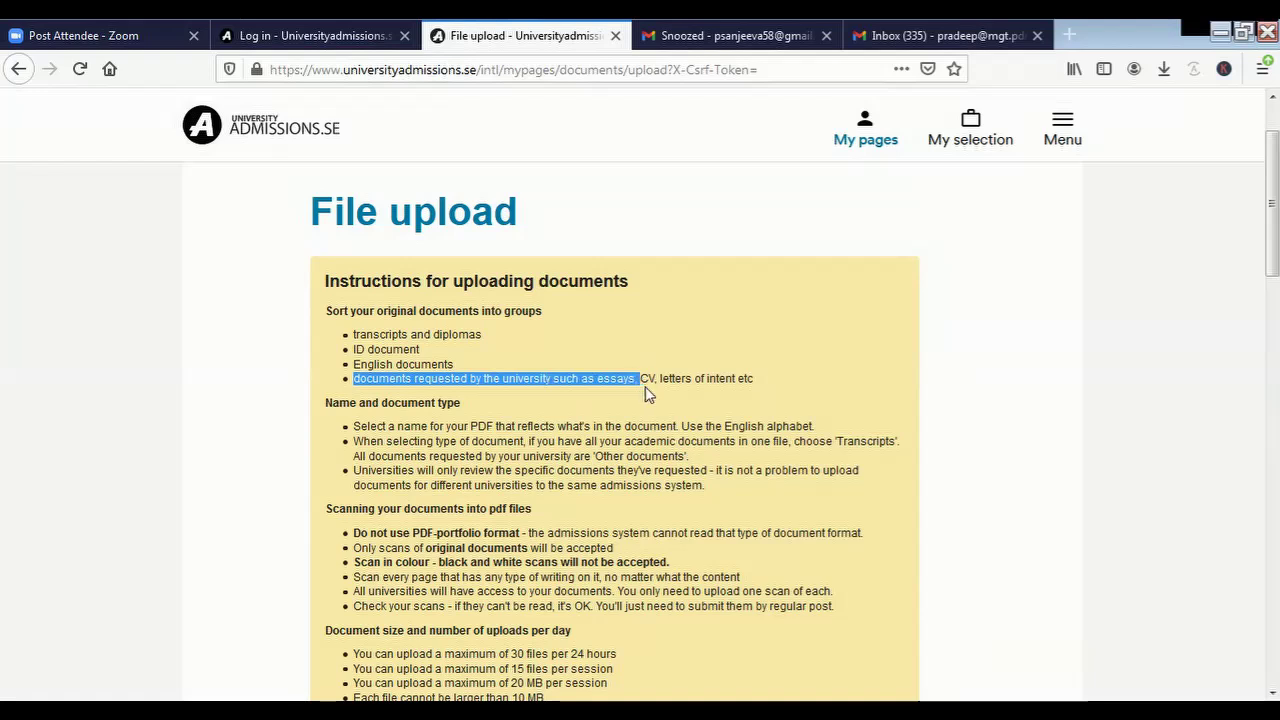
left_click_drag(655, 396, 767, 396)
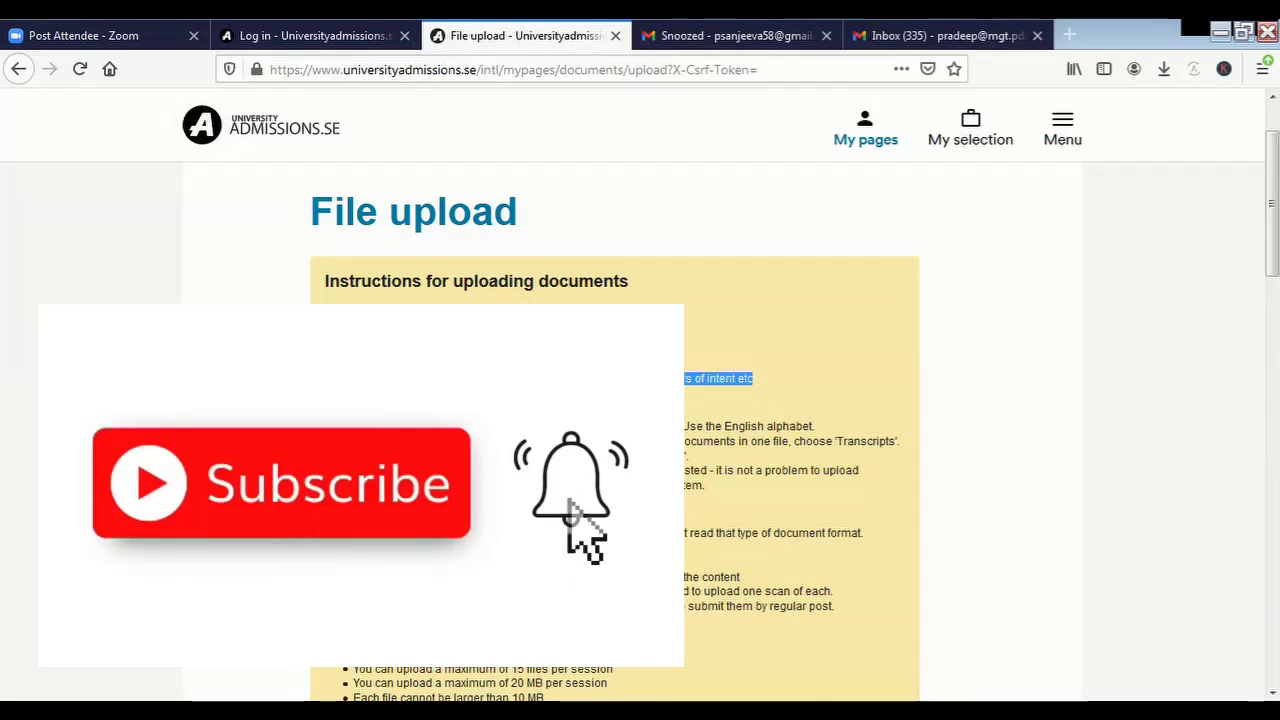
scroll(407, 234, "down", 3)
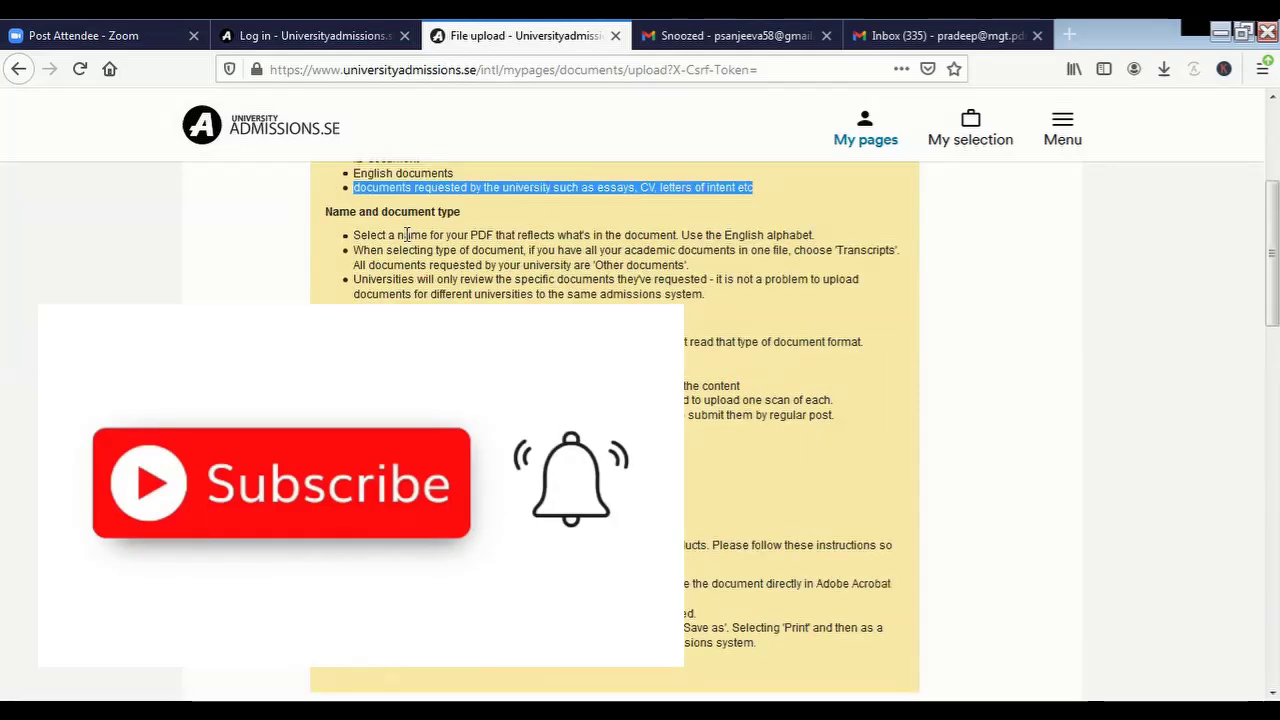